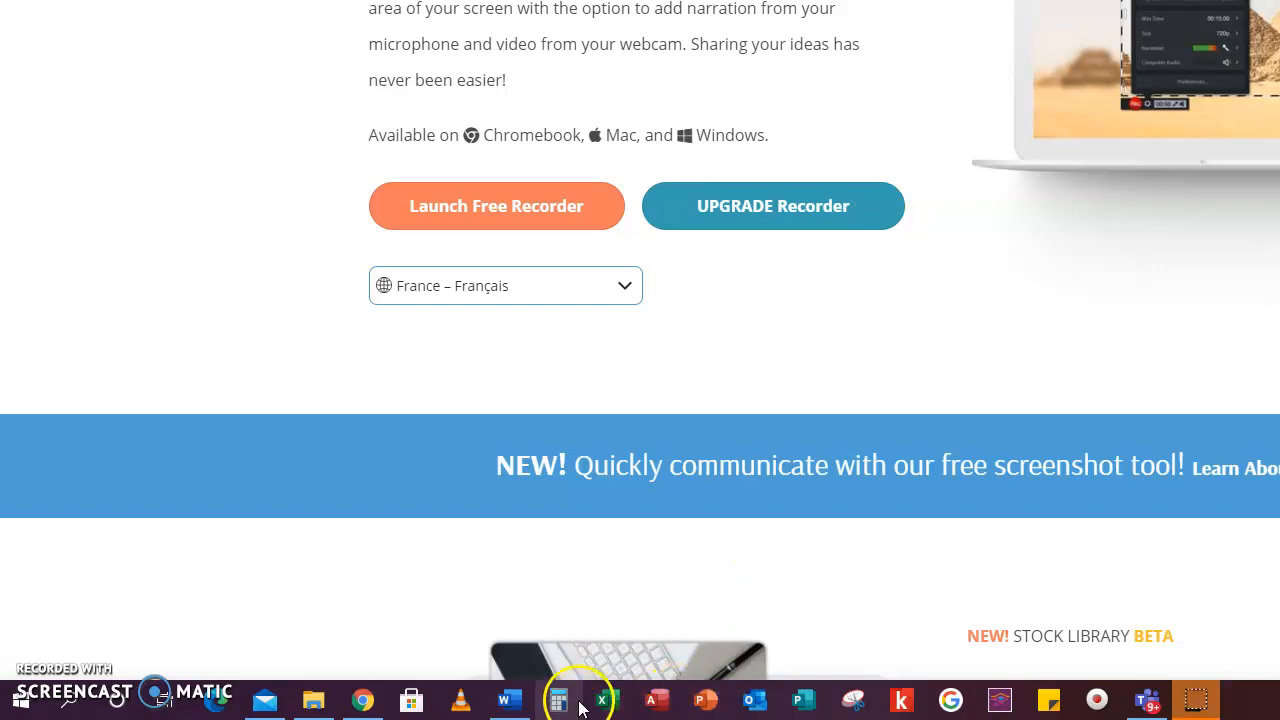
# Find Word through the Windows search and create a new blank document in it.
pyautogui.moveTo(512, 705)
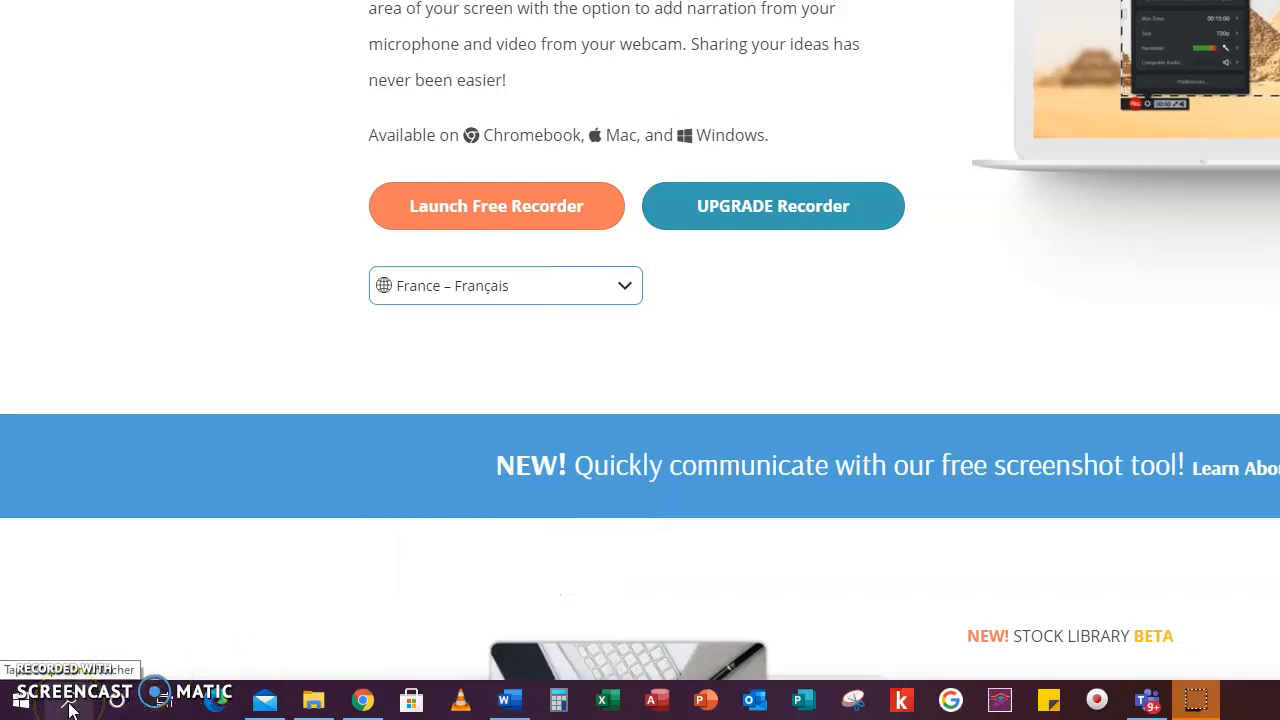
pyautogui.click(68, 708)
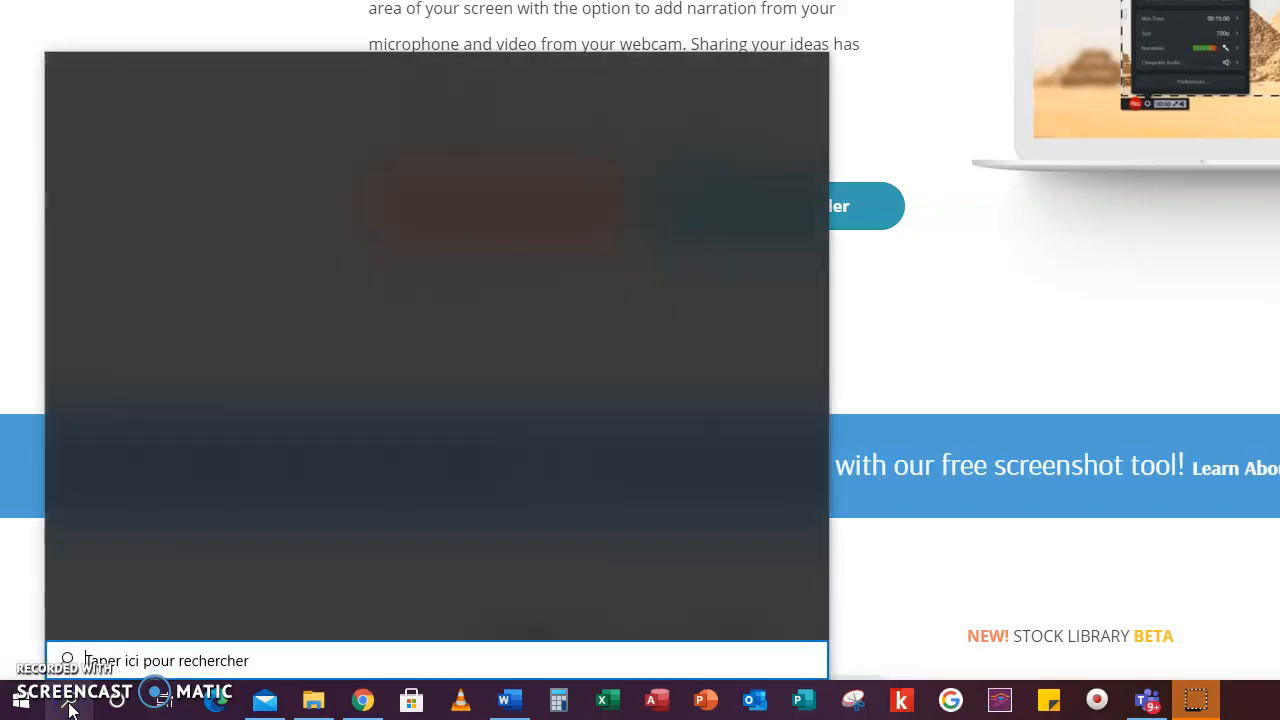
pyautogui.write('word')
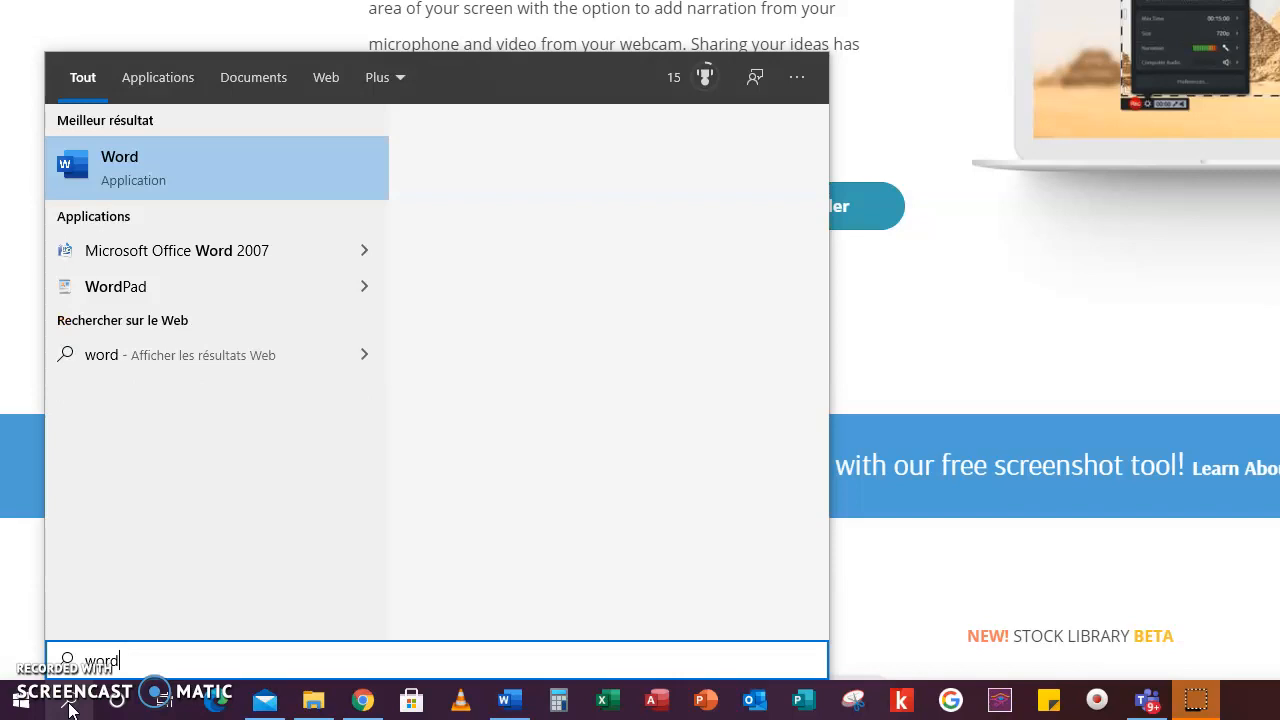
pyautogui.click(126, 175)
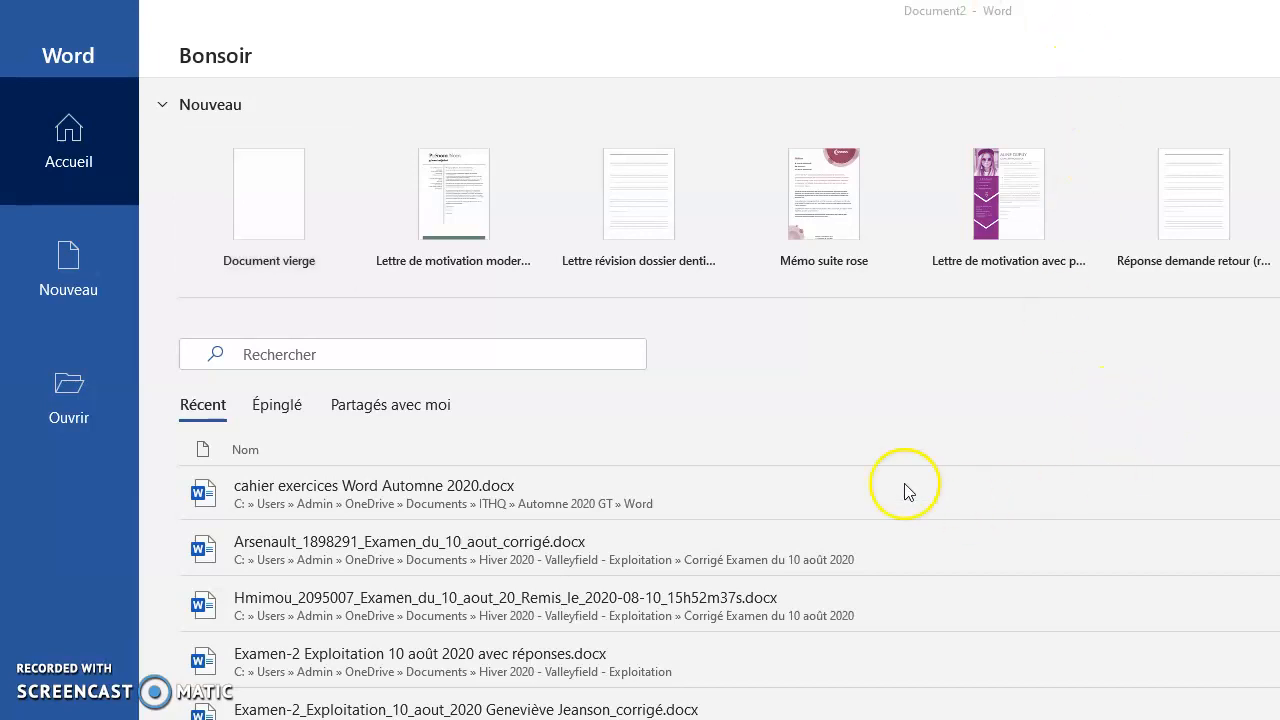
pyautogui.click(278, 210)
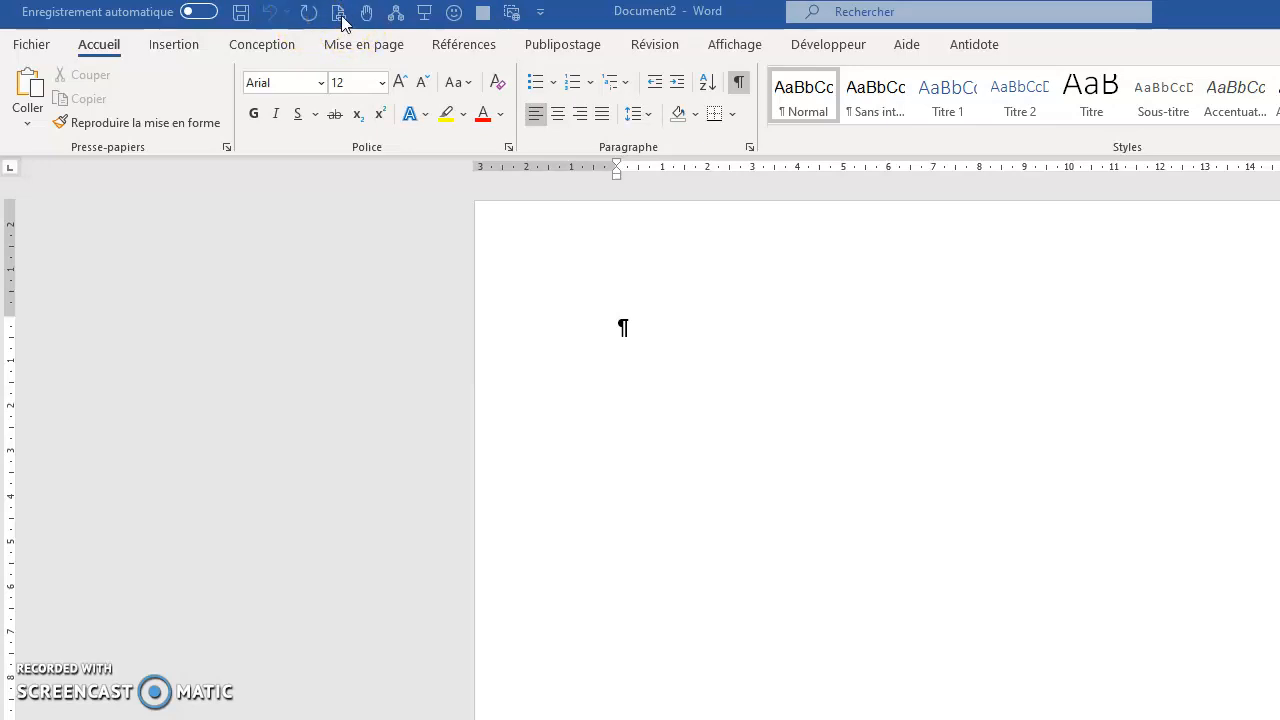
# Examine which commands can be shown in the Quick Access Toolbar.
pyautogui.click(541, 12)
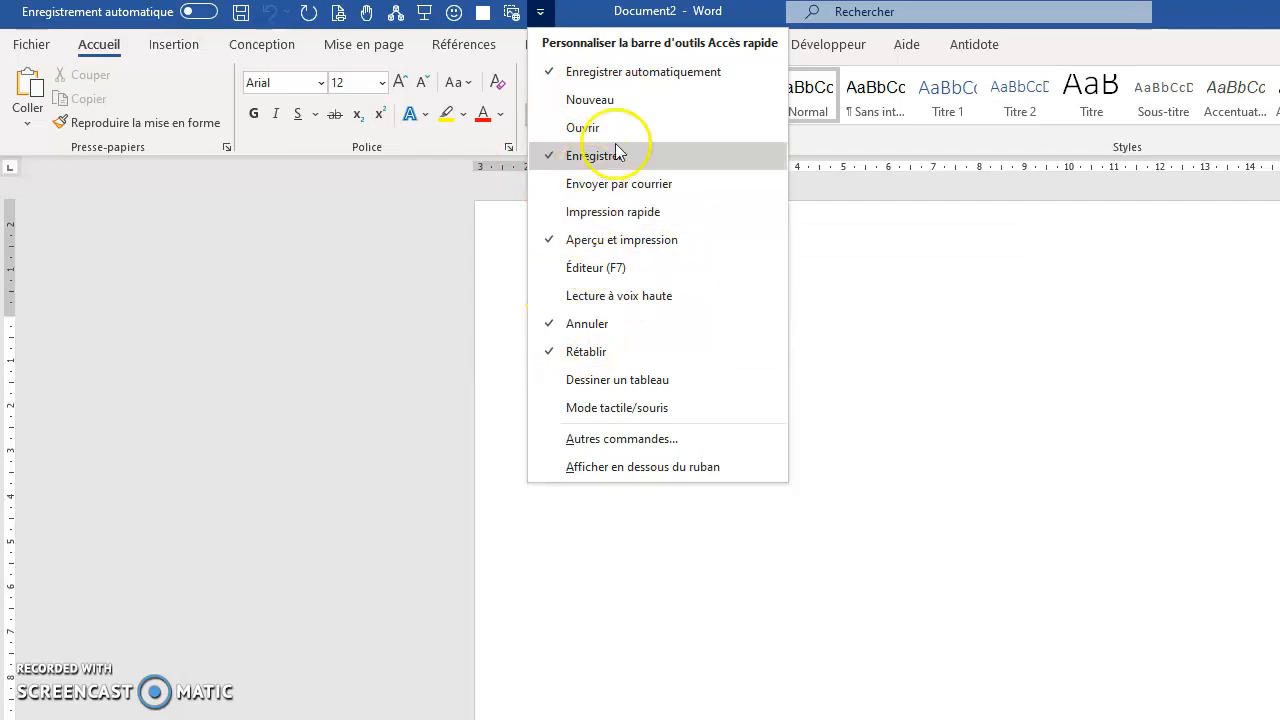
pyautogui.click(843, 318)
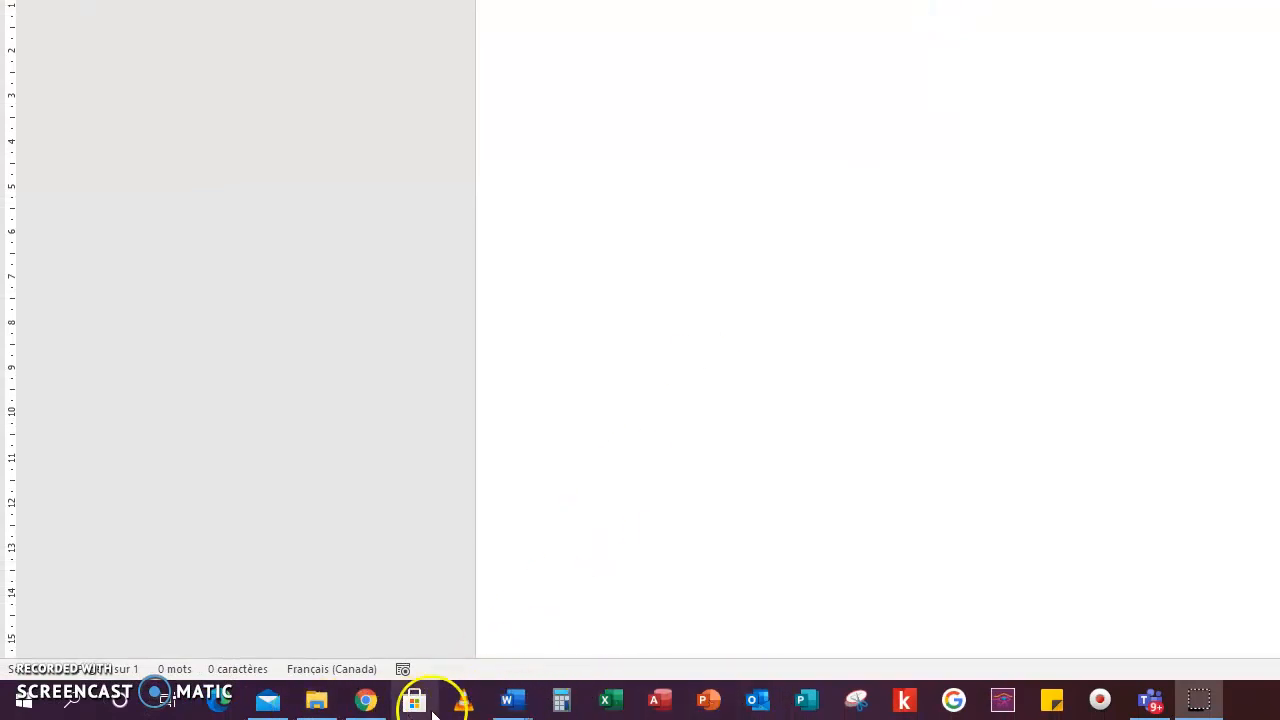
pyautogui.moveTo(514, 706)
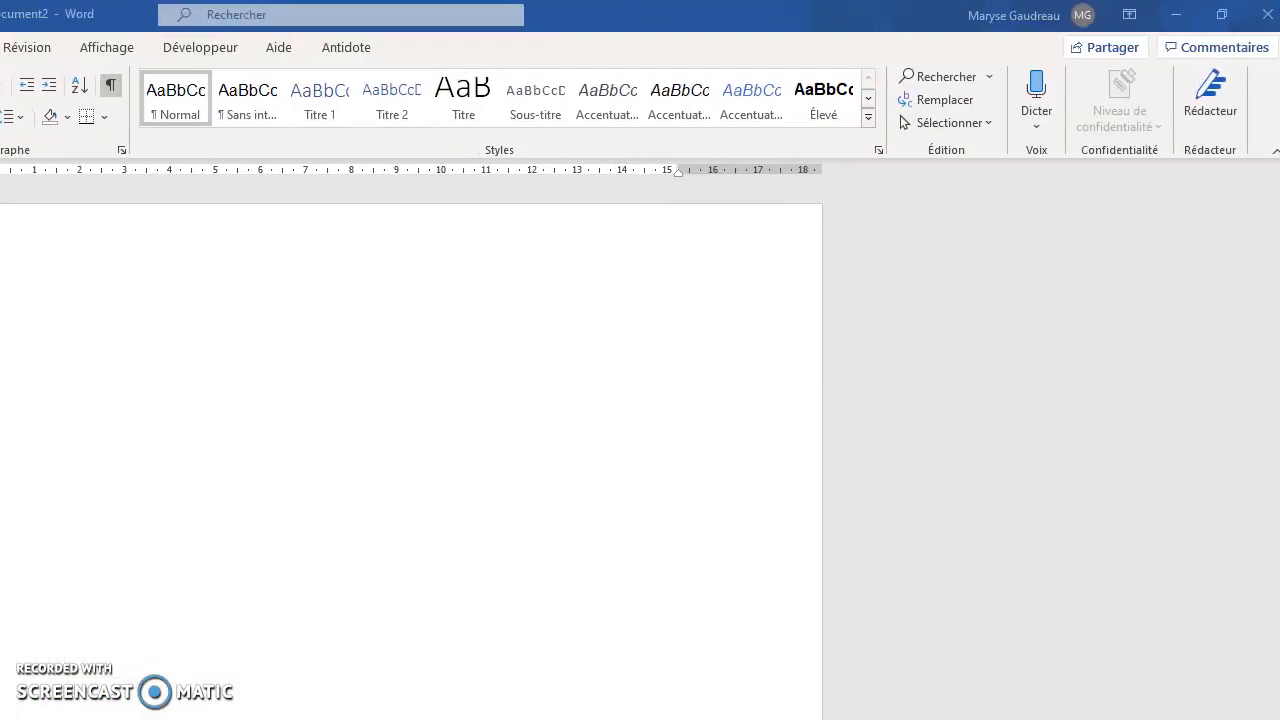
# Set the ribbon to hide automatically.
pyautogui.click(1126, 20)
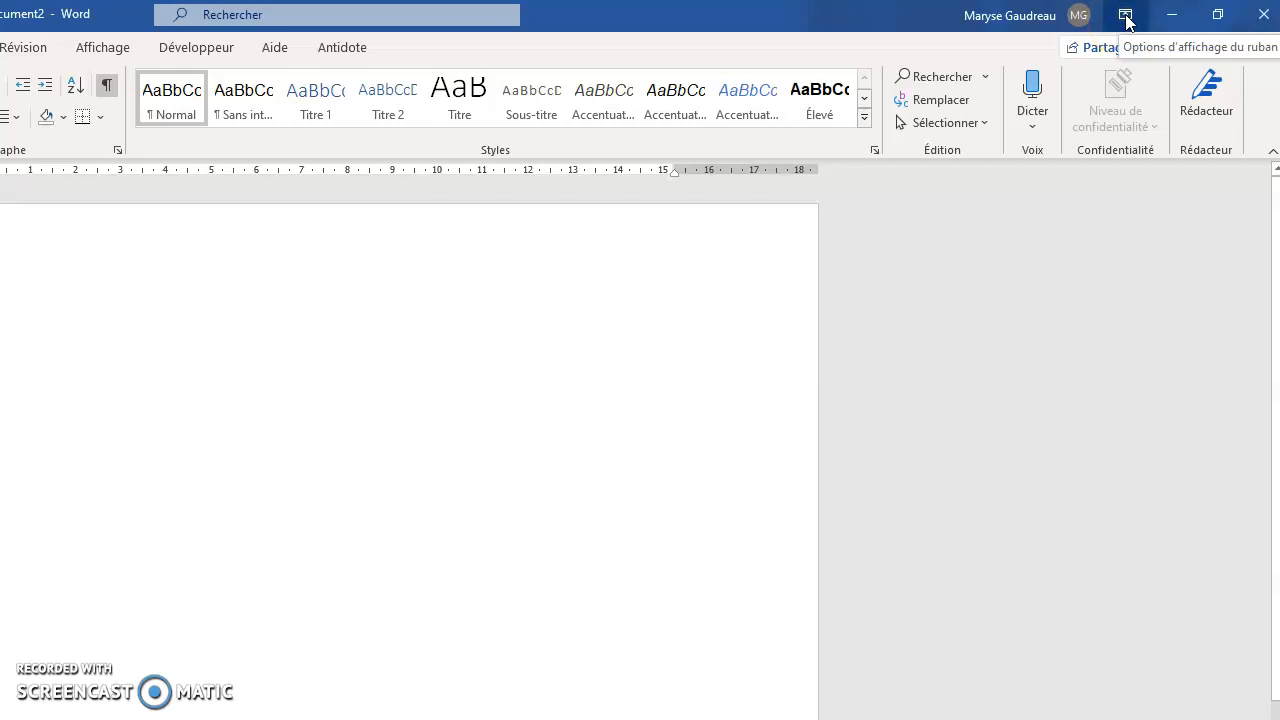
pyautogui.click(1126, 20)
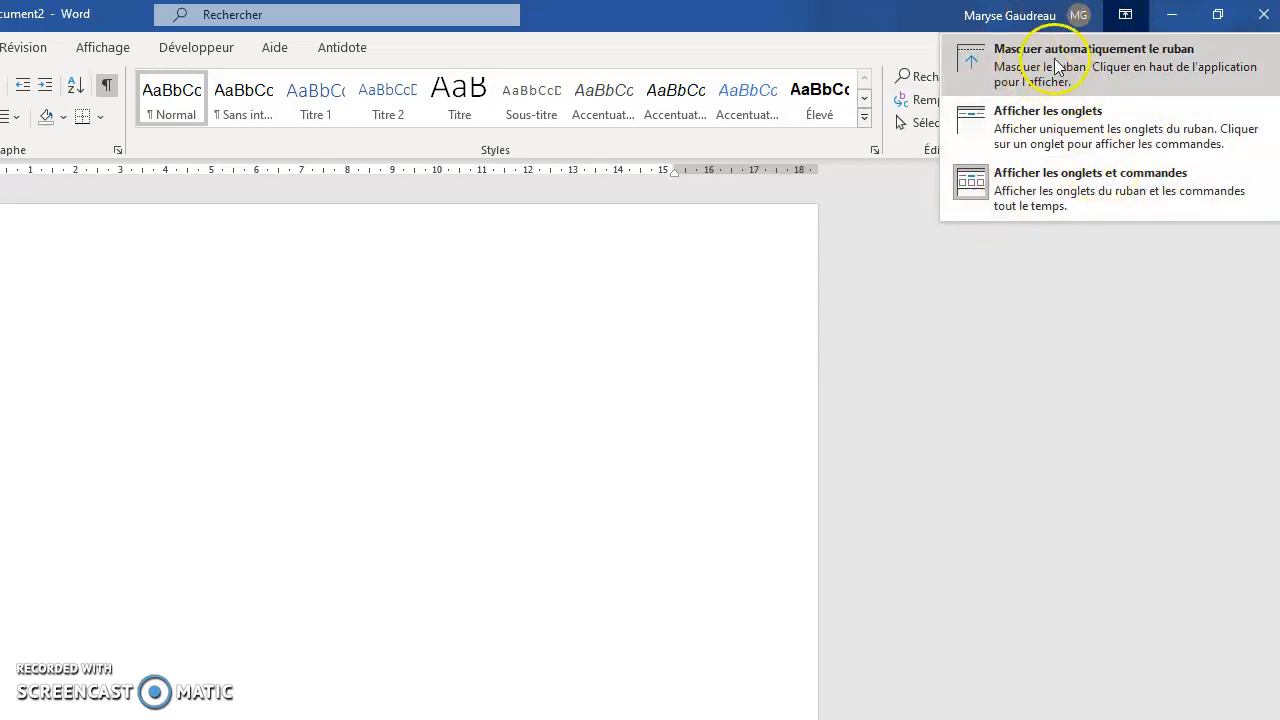
pyautogui.click(1108, 62)
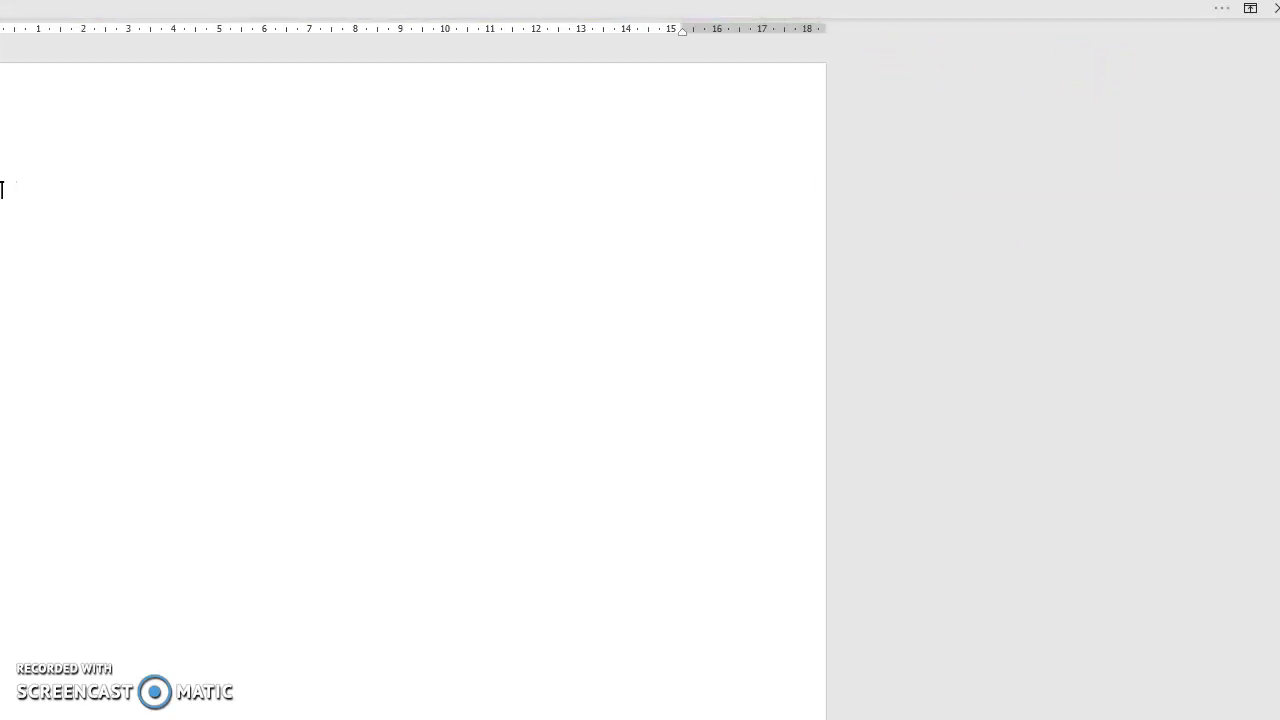
# Switch the ribbon display to tabs only, and set it back to showing tabs and commands.
pyautogui.click(1251, 12)
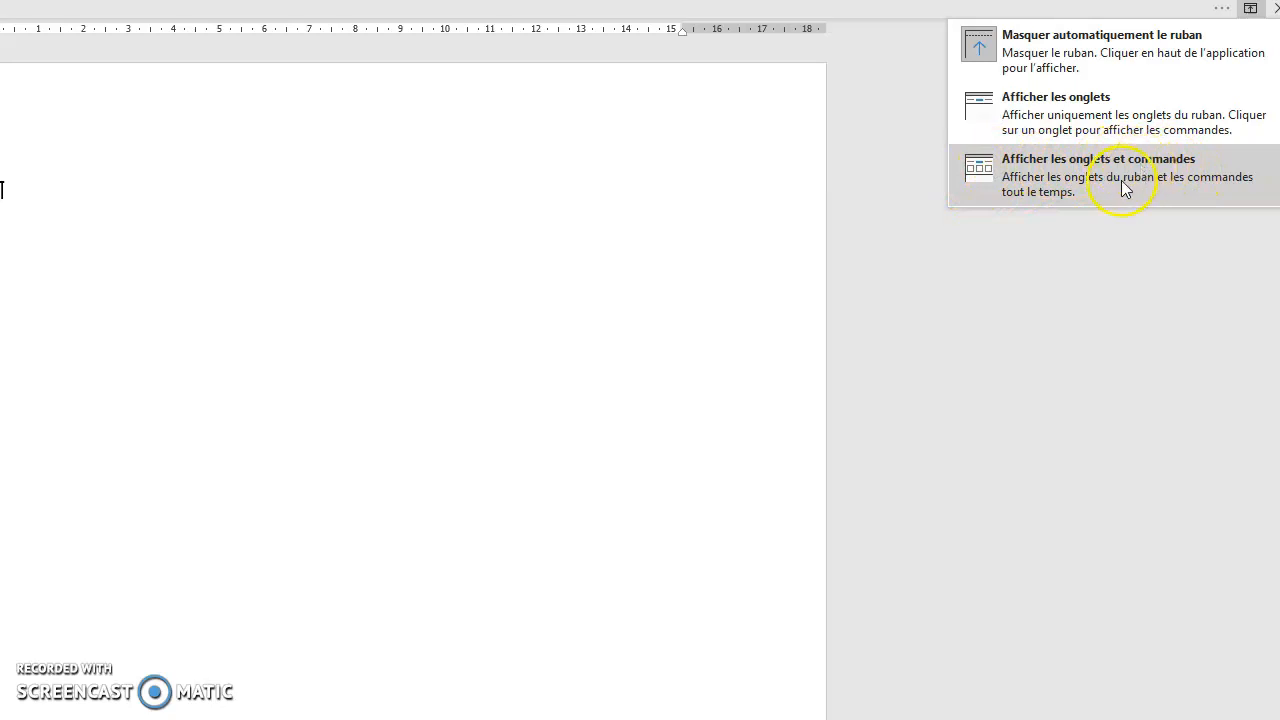
pyautogui.click(1071, 122)
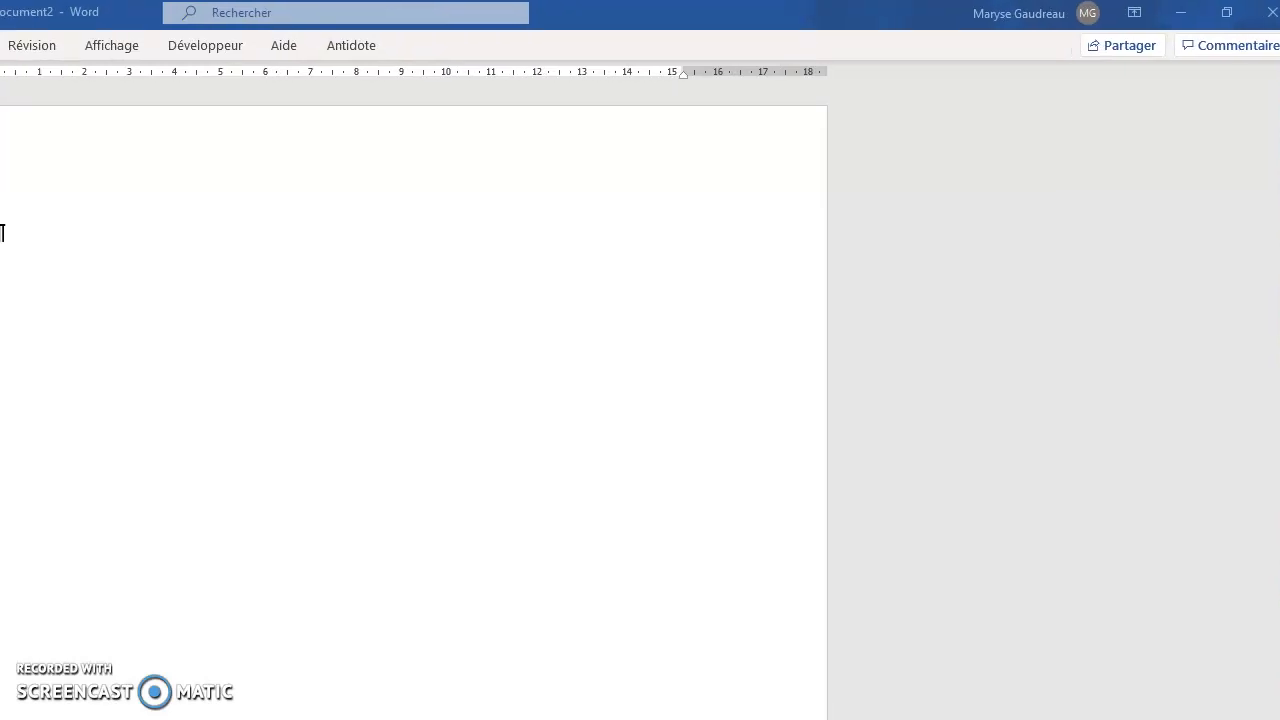
pyautogui.click(1127, 16)
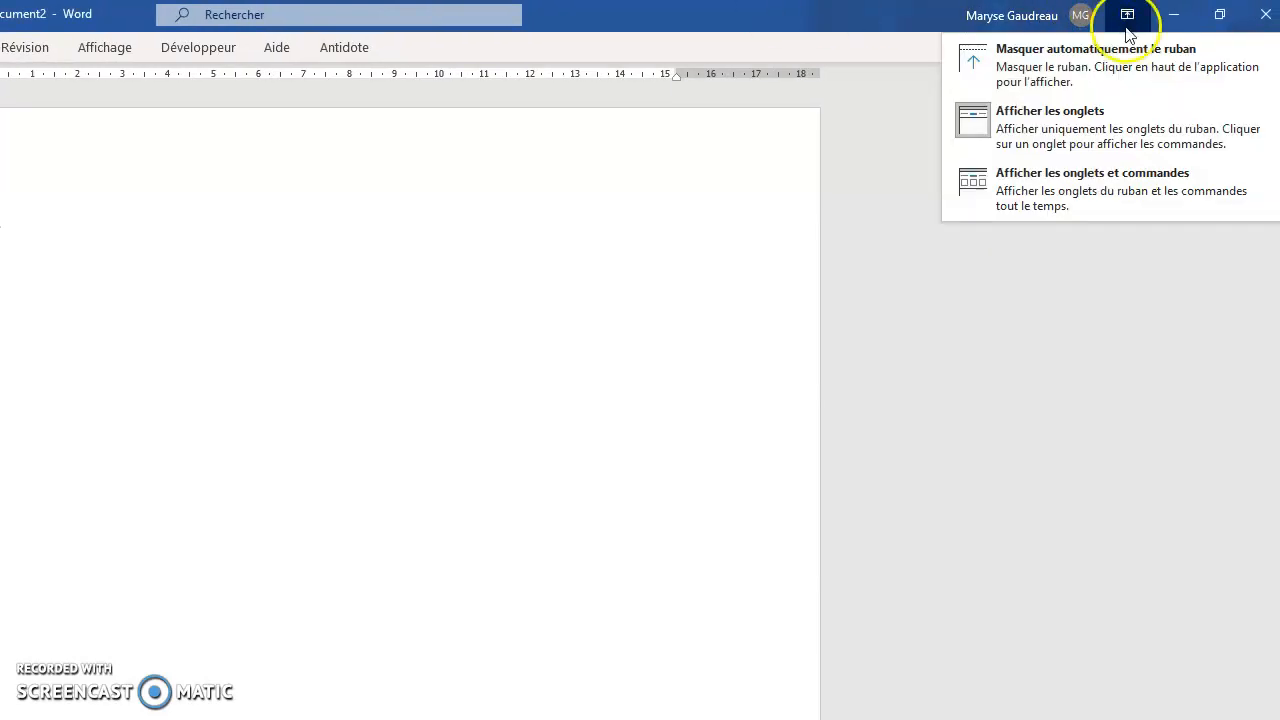
pyautogui.click(1059, 191)
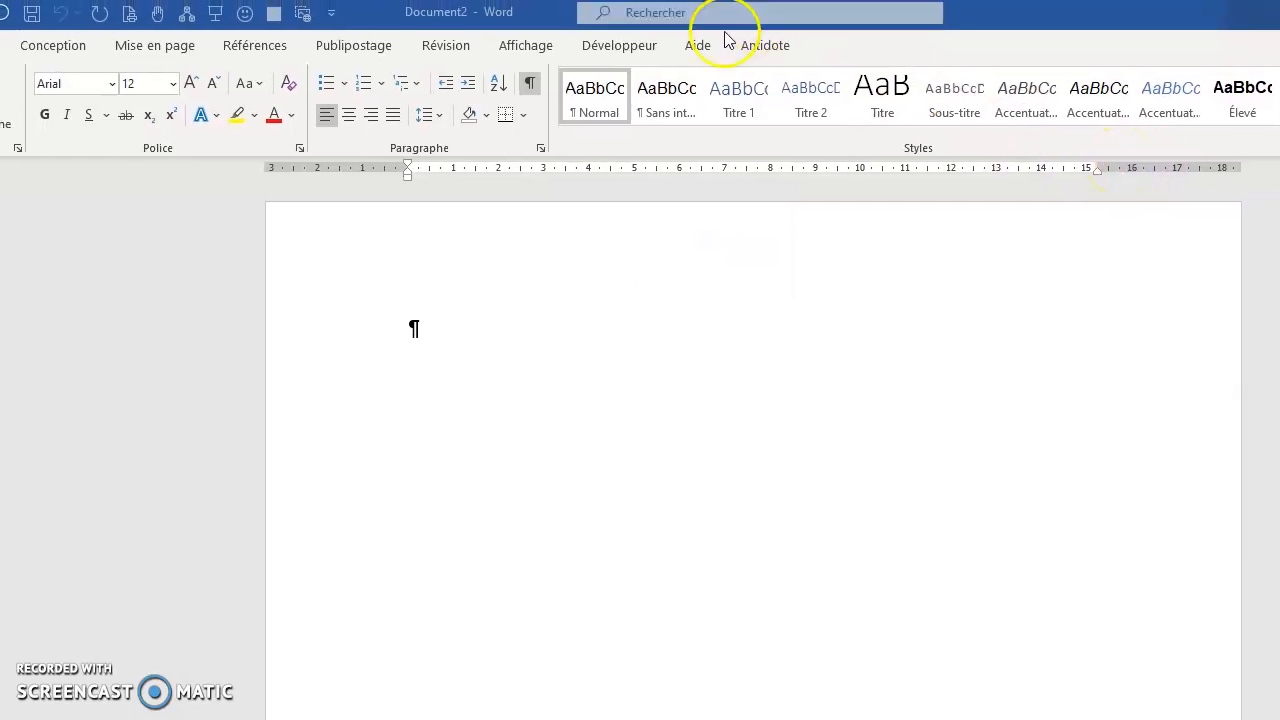
# Examine the page view, ruler and zoom options, and return to the home commands.
pyautogui.click(527, 46)
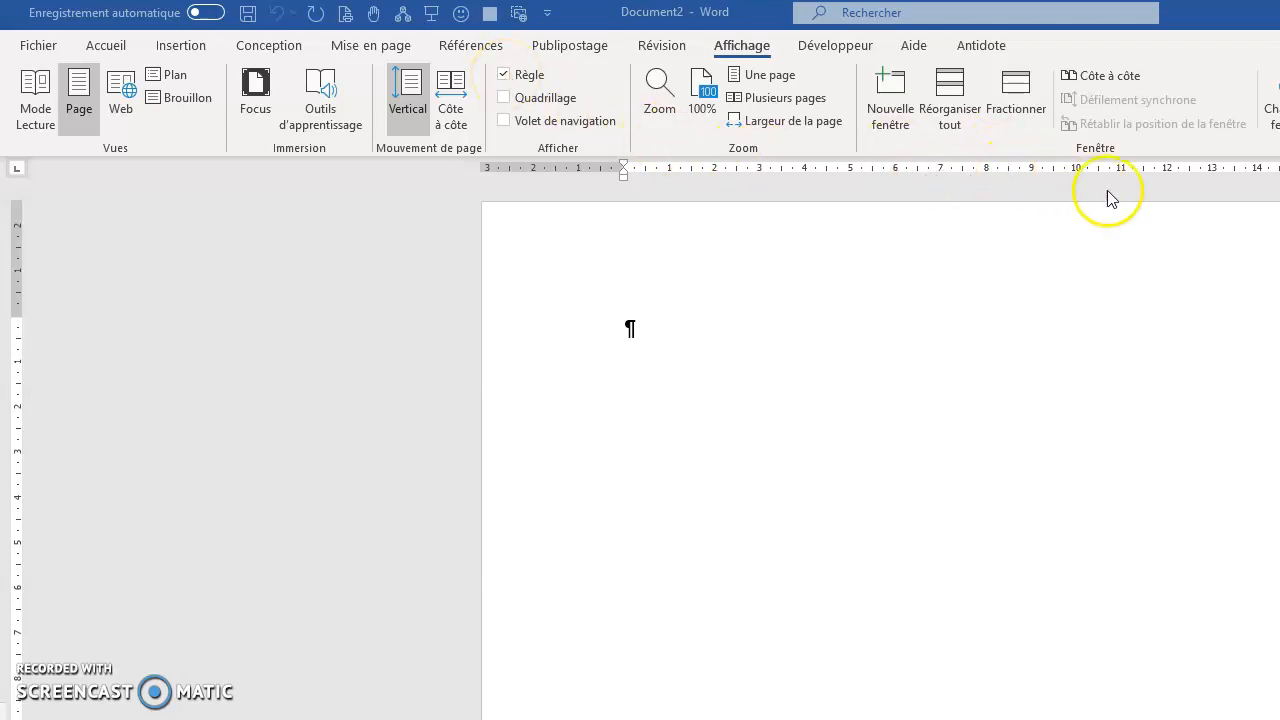
pyautogui.click(108, 46)
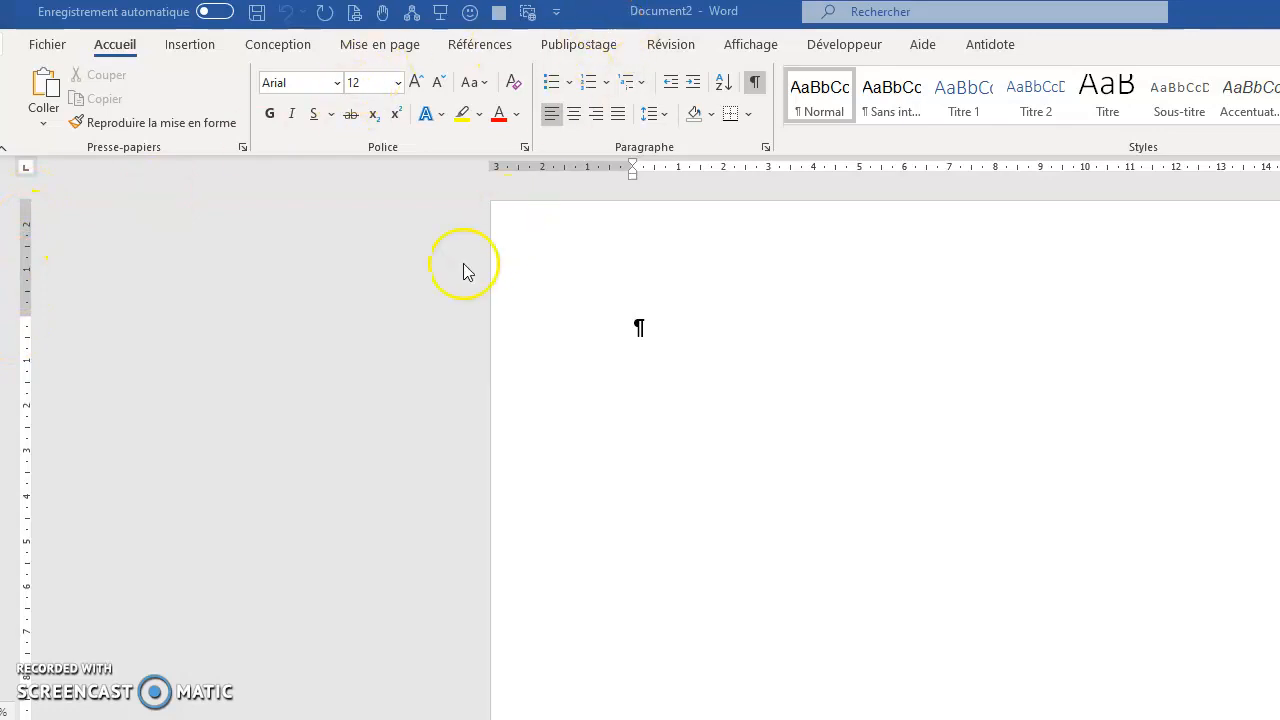
# Insert a run of empty paragraphs down the blank page by click and type, and reduce it to six.
pyautogui.scroll(-4, 403, 327)
pyautogui.scroll(-4, 400, 320)
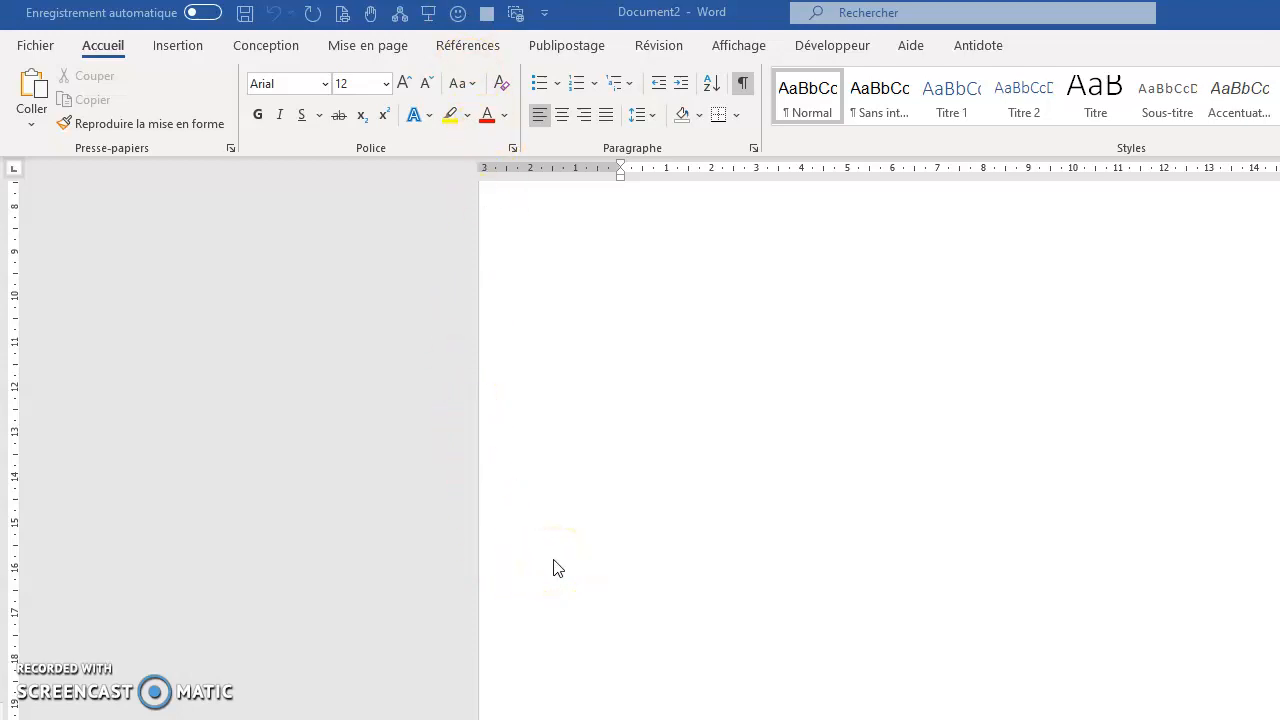
pyautogui.doubleClick(637, 281)
pyautogui.scroll(5, 659, 393)
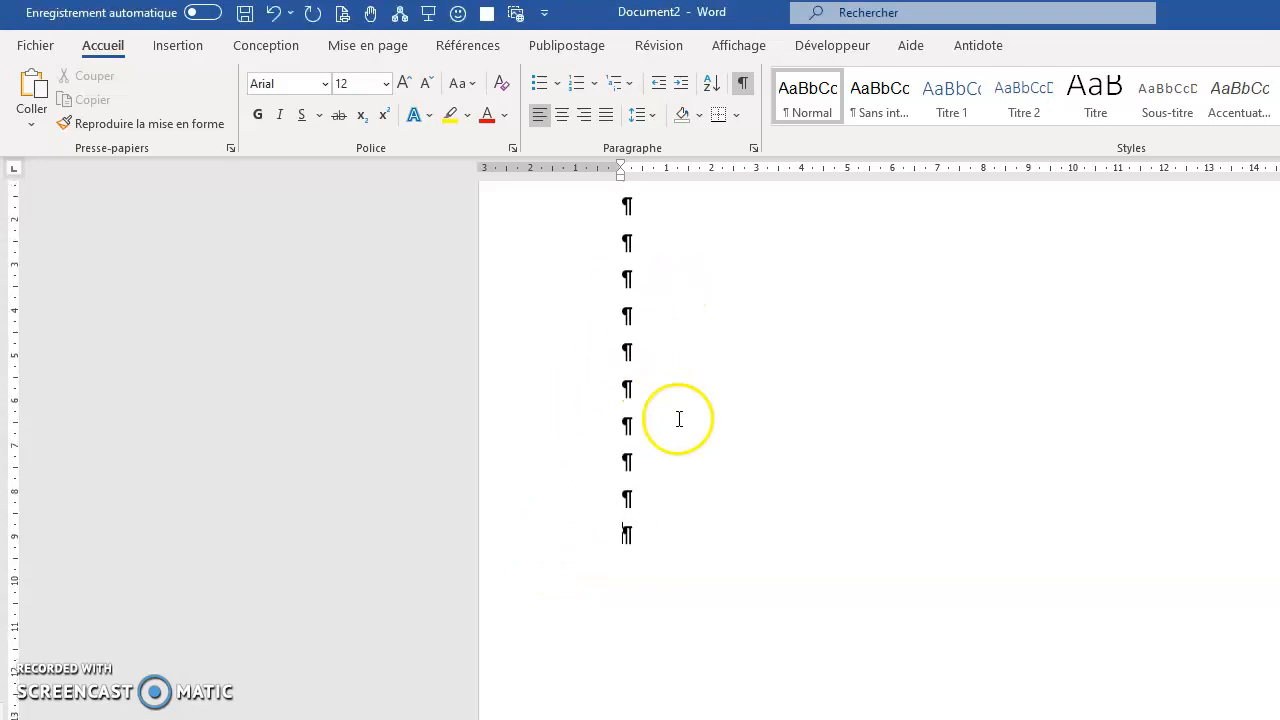
pyautogui.click(621, 330)
pyautogui.hotkey('ctrl', 'z')
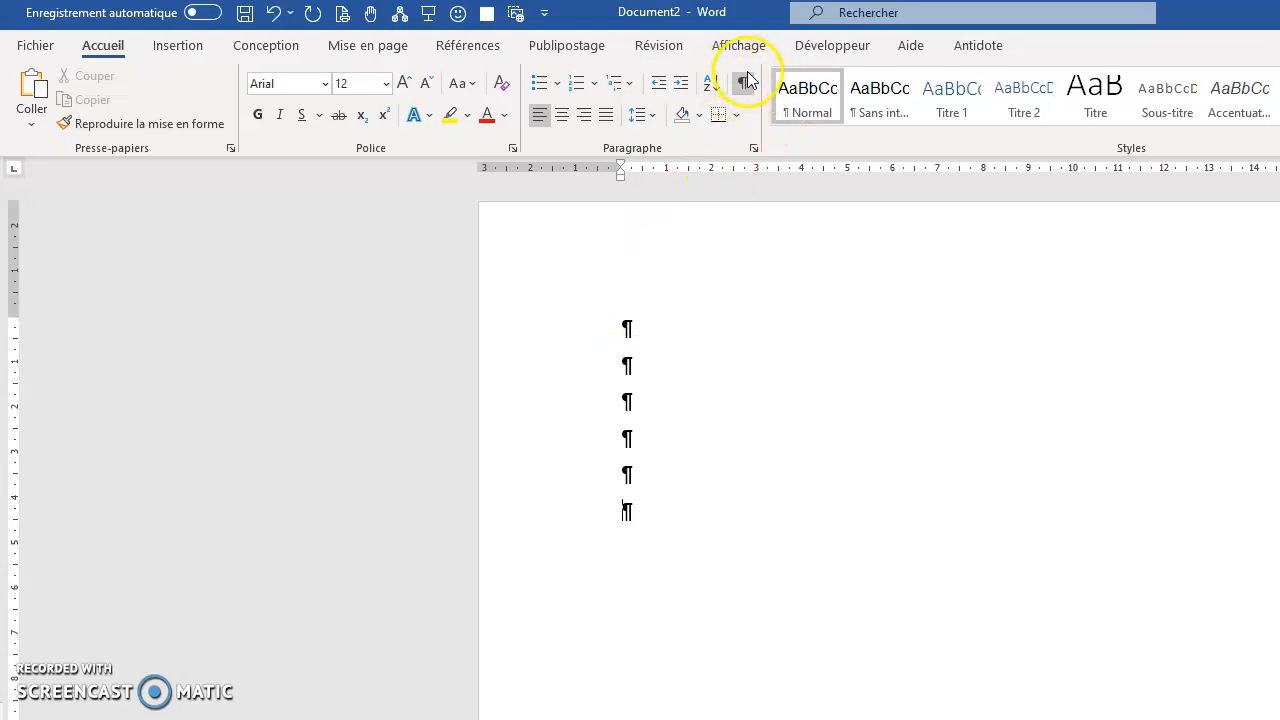
# Hide the paragraph marks and other formatting symbols, and show them again.
pyautogui.moveTo(626, 335); pyautogui.dragTo(634, 517)
pyautogui.click(660, 330)
pyautogui.click(742, 83)
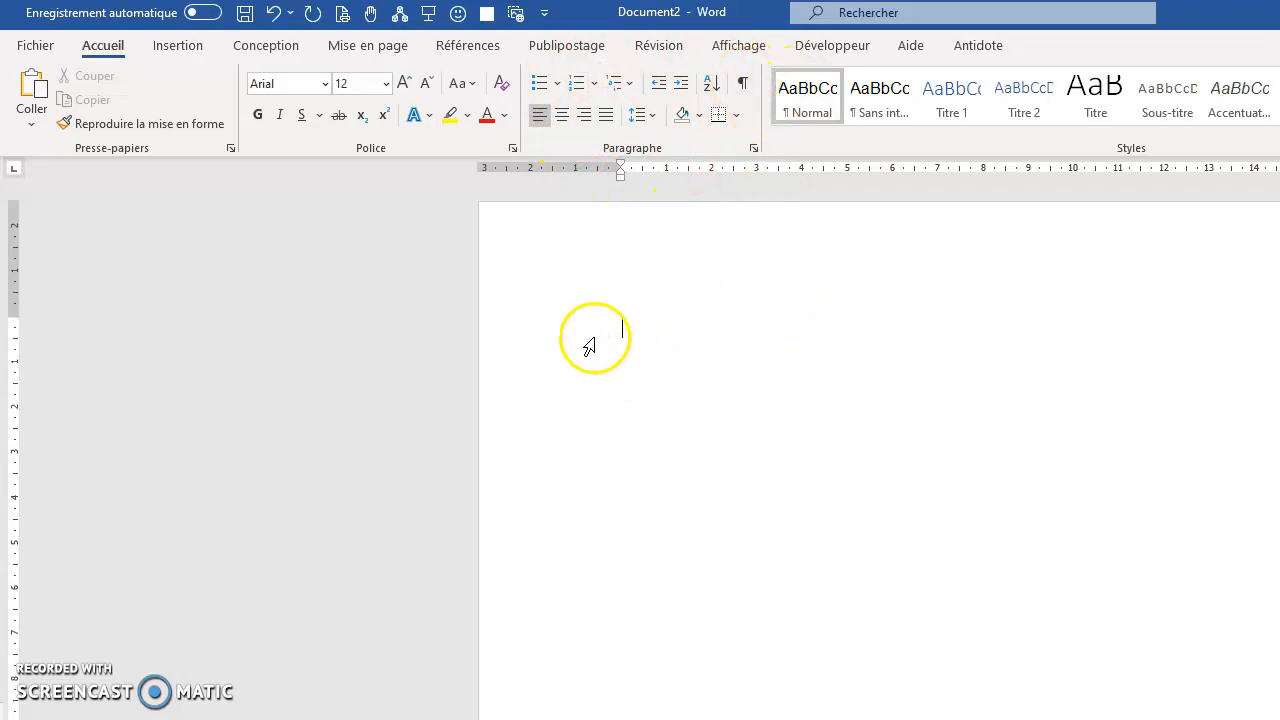
pyautogui.click(745, 86)
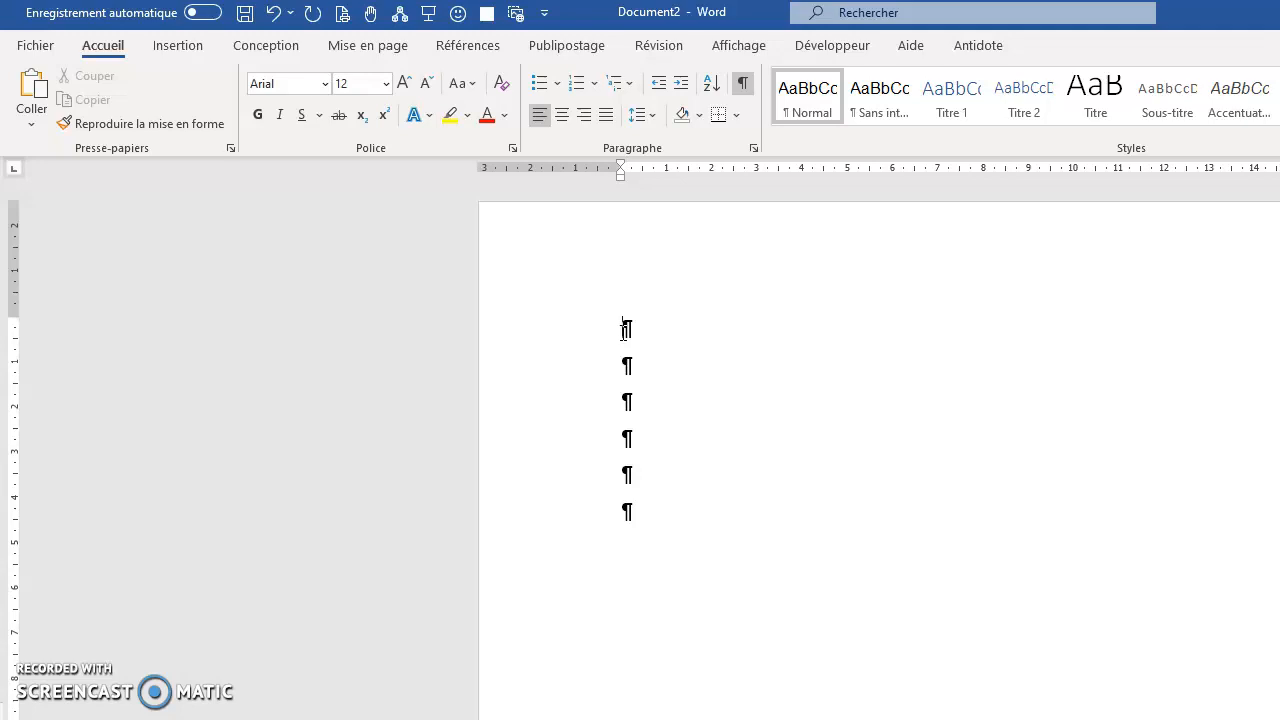
# Write "Bonjour comment allez-vous?" in the first paragraph and insert an extra space after "Bonjour".
pyautogui.write('bonjour comment allez-vous?')
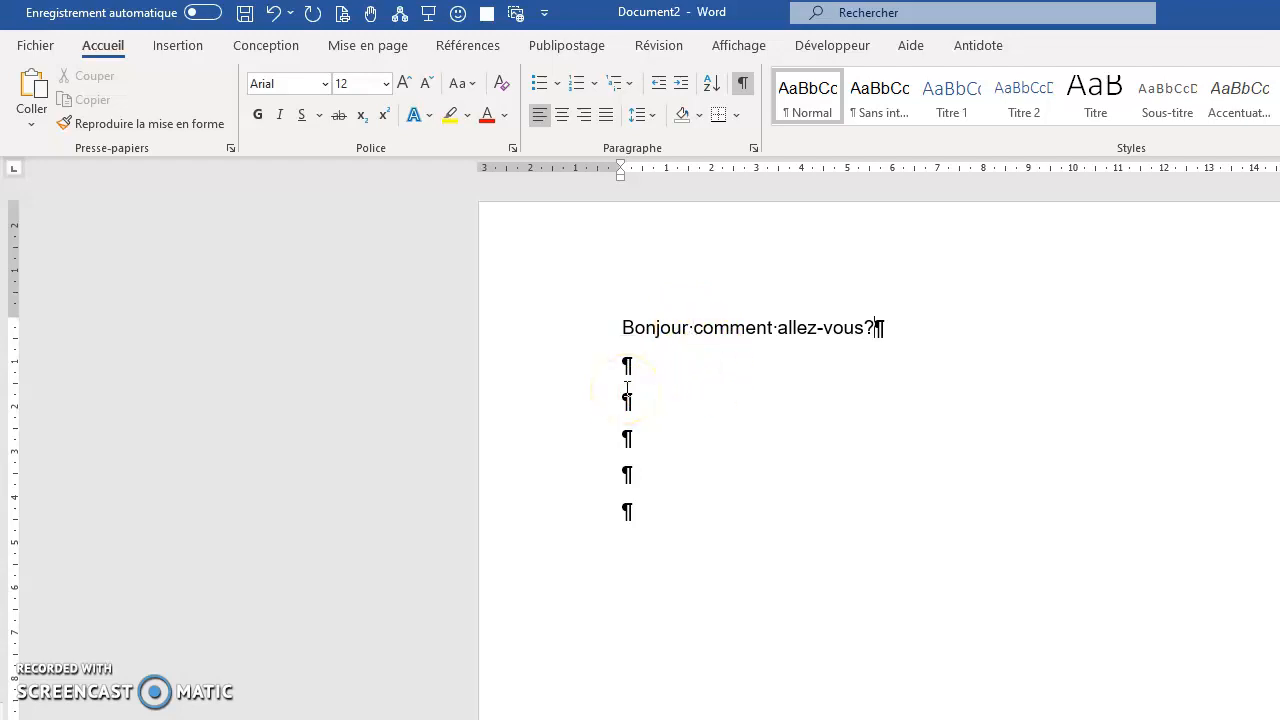
pyautogui.click(694, 328)
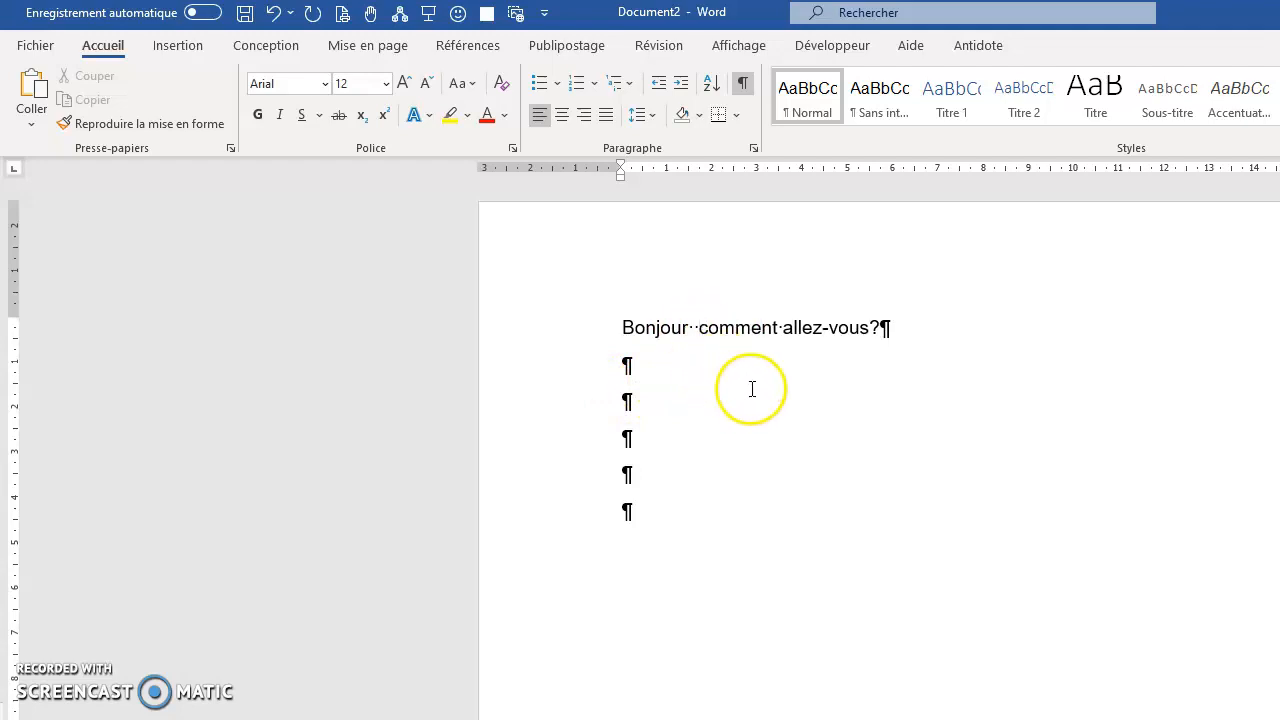
# Write "Je vais très bien." in the second paragraph.
pyautogui.click(634, 363)
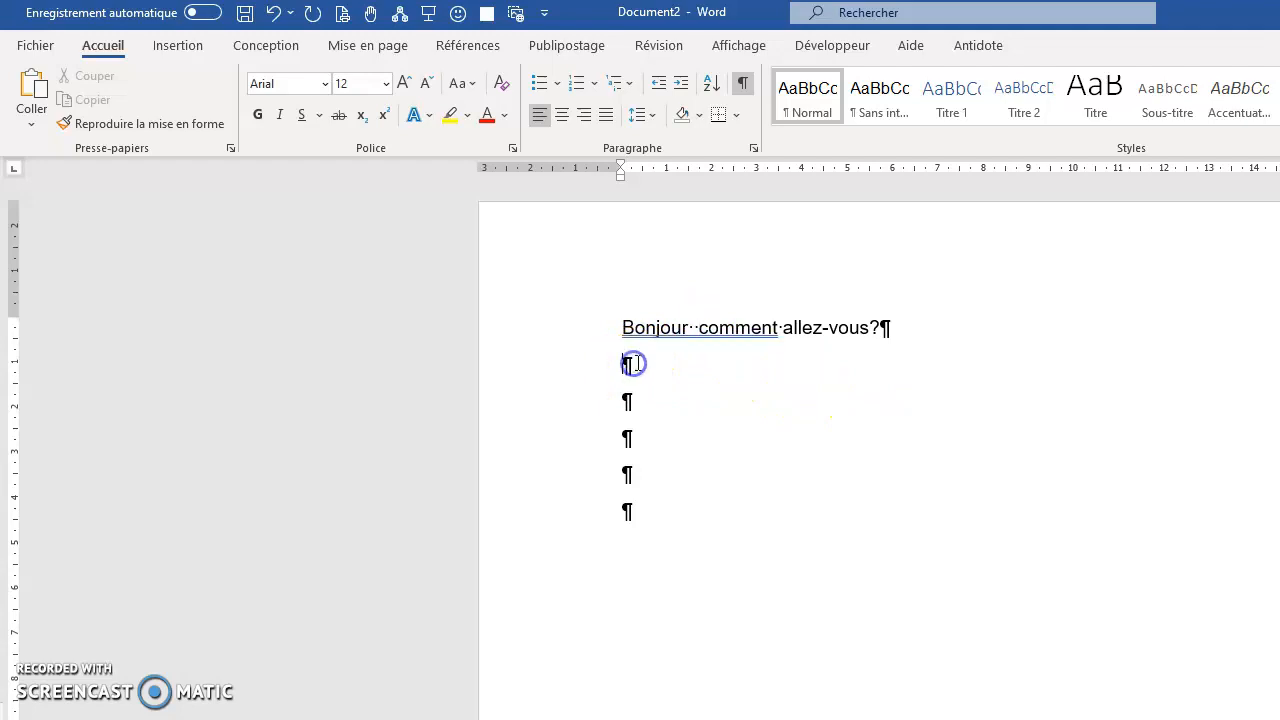
pyautogui.write('Je vais très bien.')
pyautogui.click(708, 410)
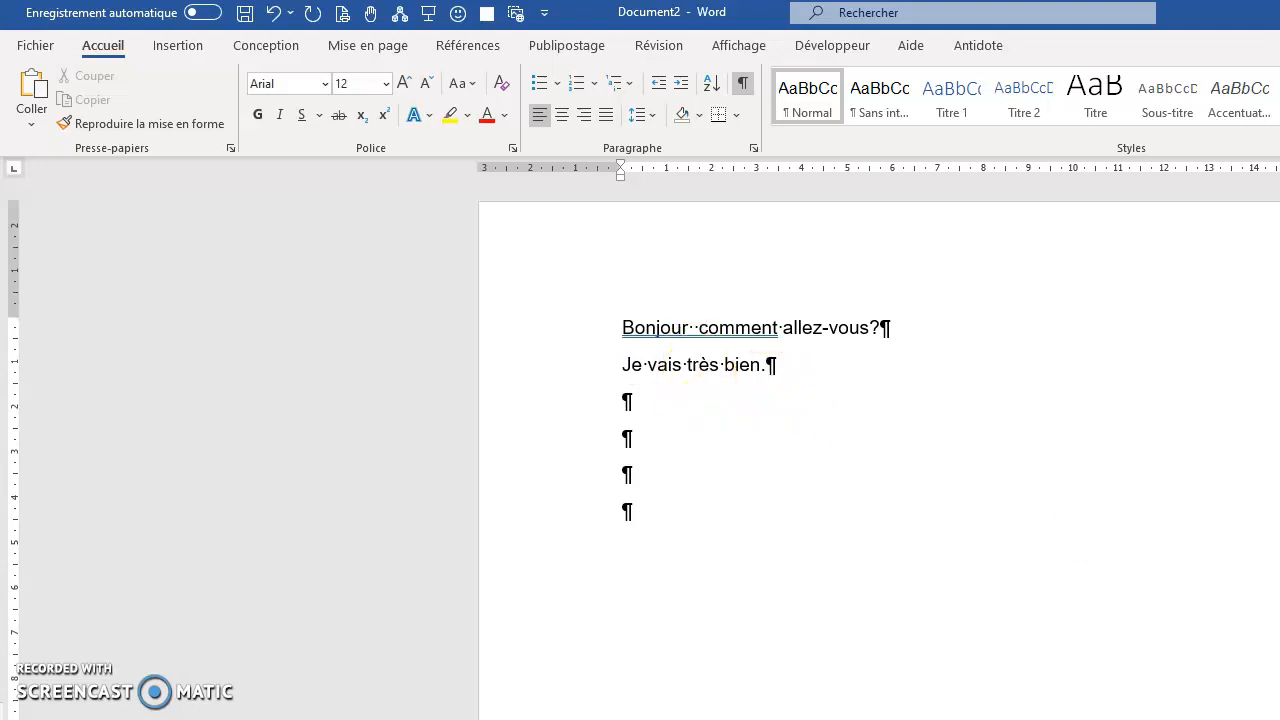
# Enlarge the text and examine the space mark between "vais" and "très" by selecting it.
pyautogui.scroll(4, 1148, 627)
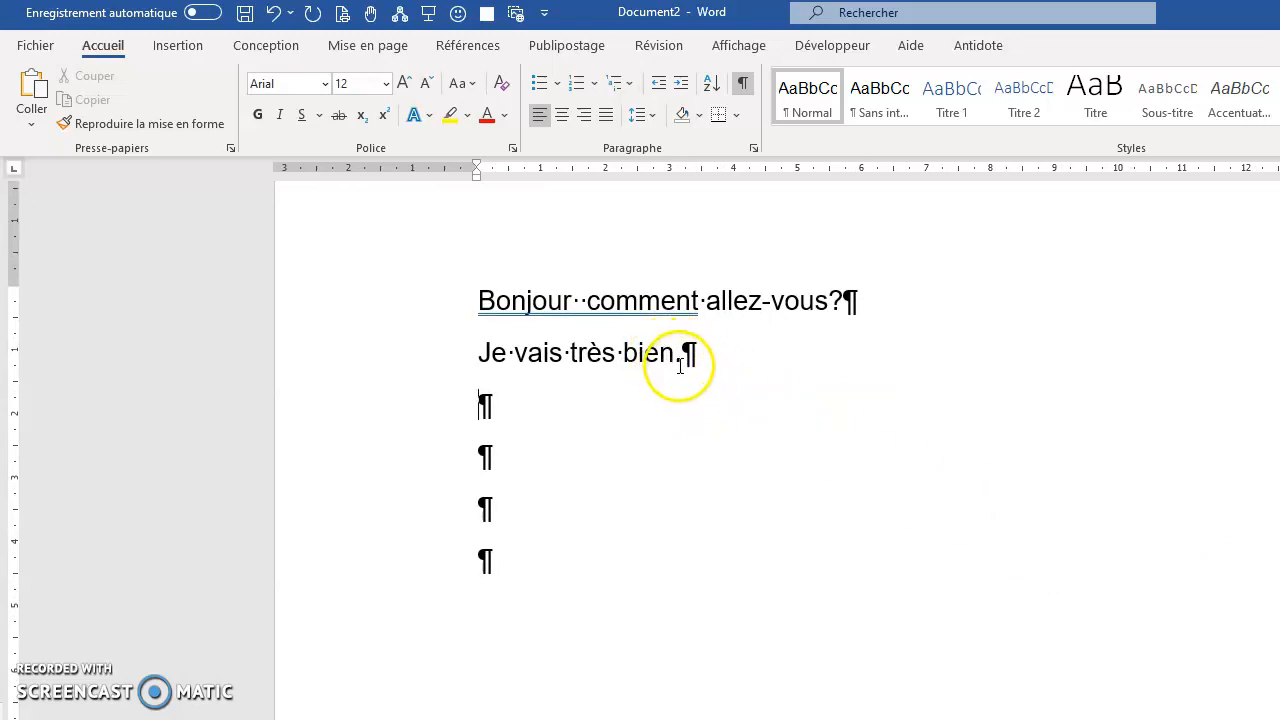
pyautogui.click(564, 354)
pyautogui.moveTo(577, 356); pyautogui.dragTo(571, 359)
pyautogui.click(572, 357)
pyautogui.click(565, 355)
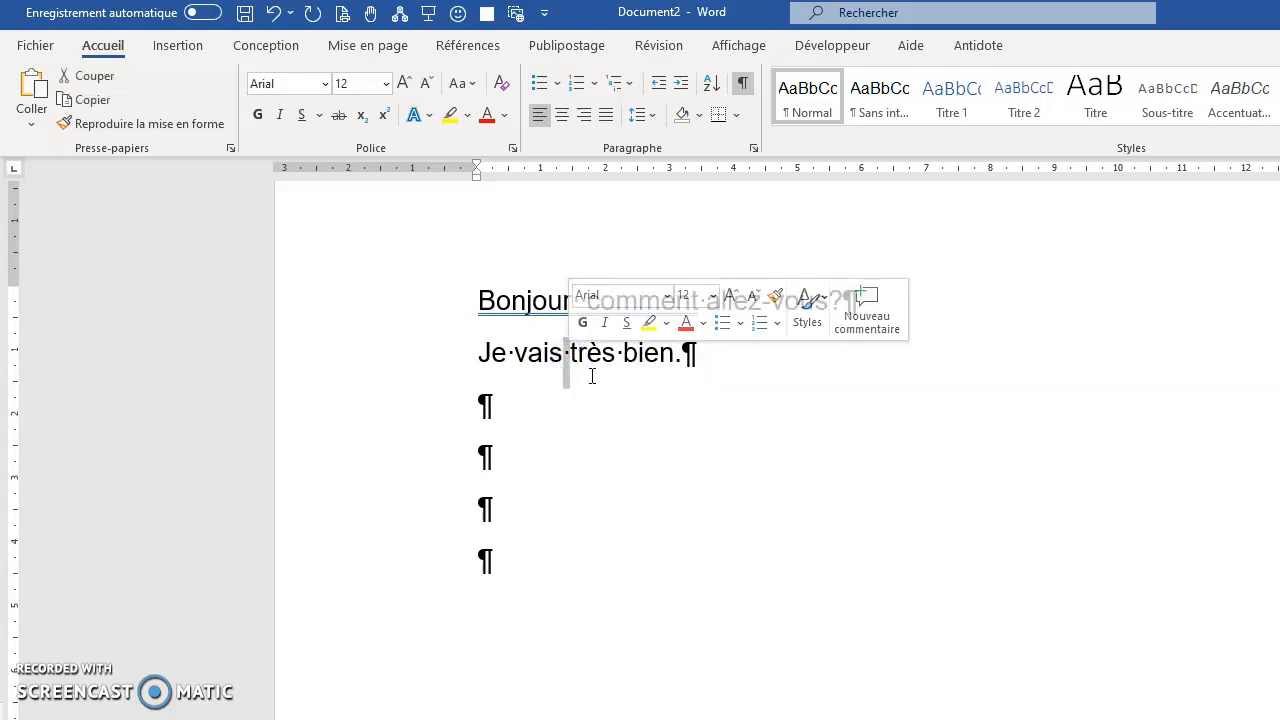
pyautogui.click(590, 376)
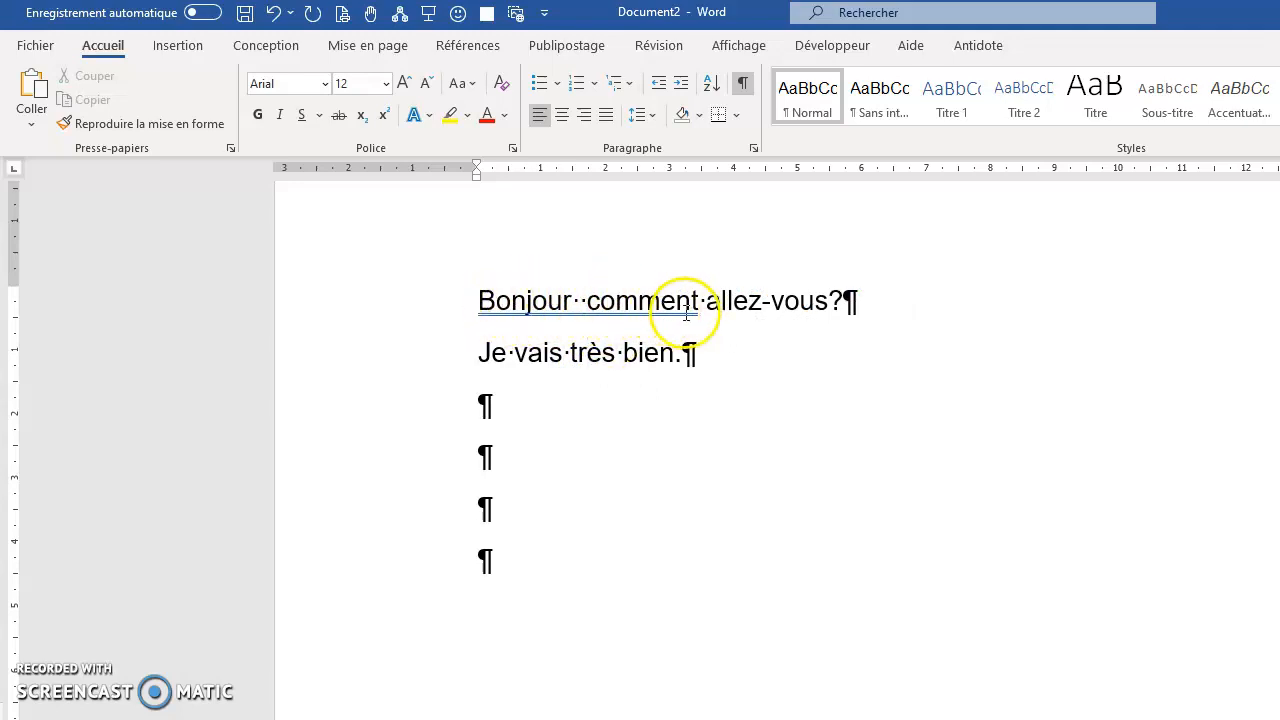
# Delete the extra space between "Bonjour" and "comment" in the first line.
pyautogui.click(580, 302)
pyautogui.press('BackSpace')
pyautogui.click(579, 302)
pyautogui.press('Delete')
pyautogui.click(648, 313)
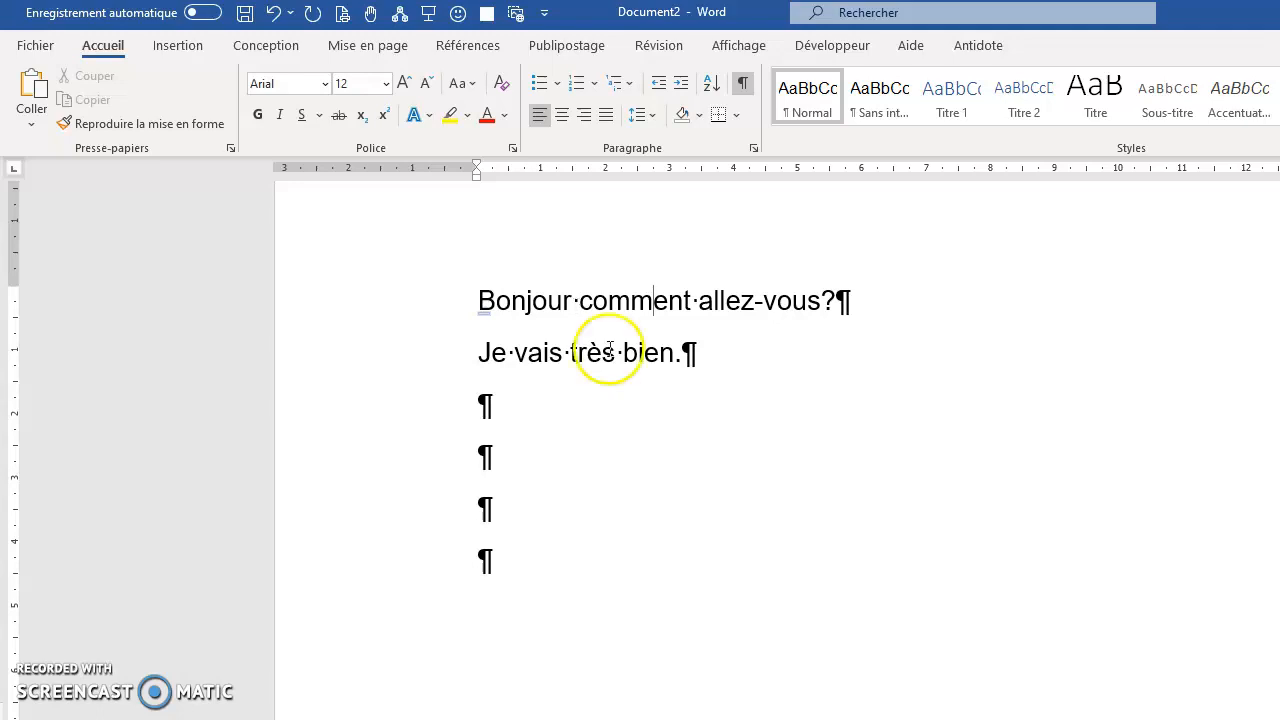
# Delete all the empty paragraphs below "Je vais très bien.".
pyautogui.click(699, 357)
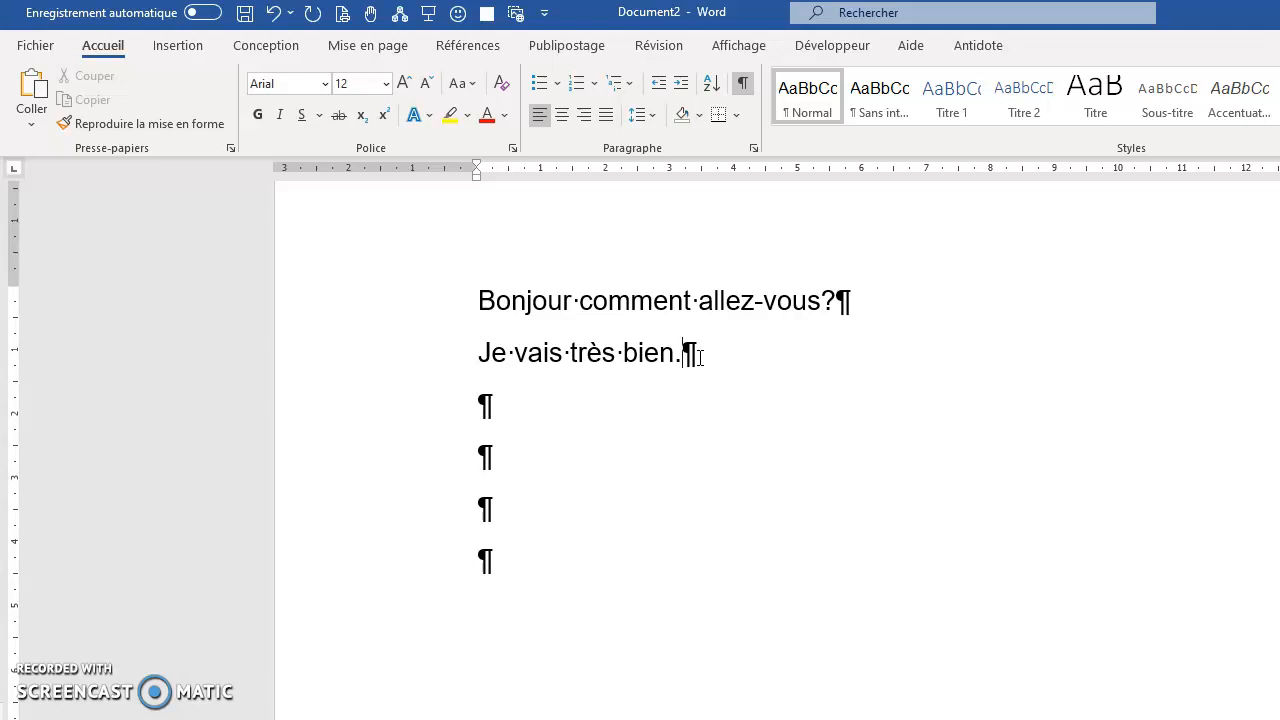
pyautogui.click(699, 385)
pyautogui.click(484, 407)
pyautogui.moveTo(484, 407); pyautogui.dragTo(666, 534)
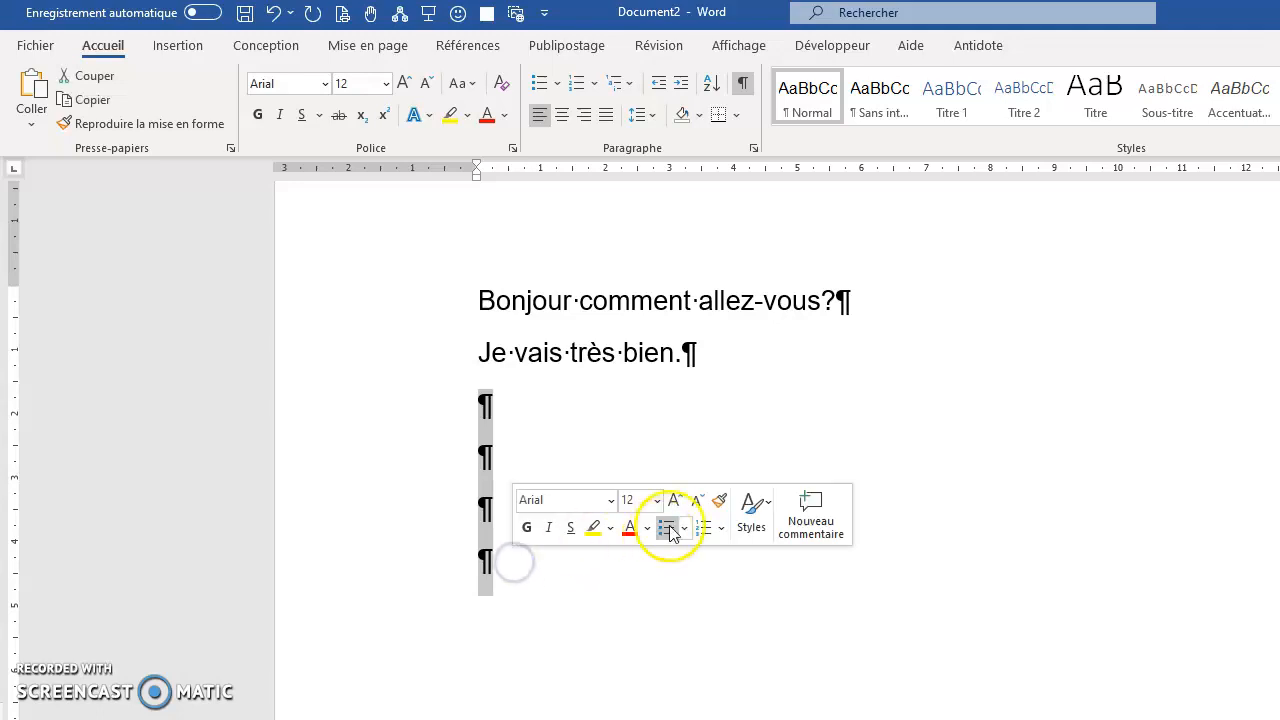
pyautogui.press('BackSpace')
pyautogui.press('BackSpace')
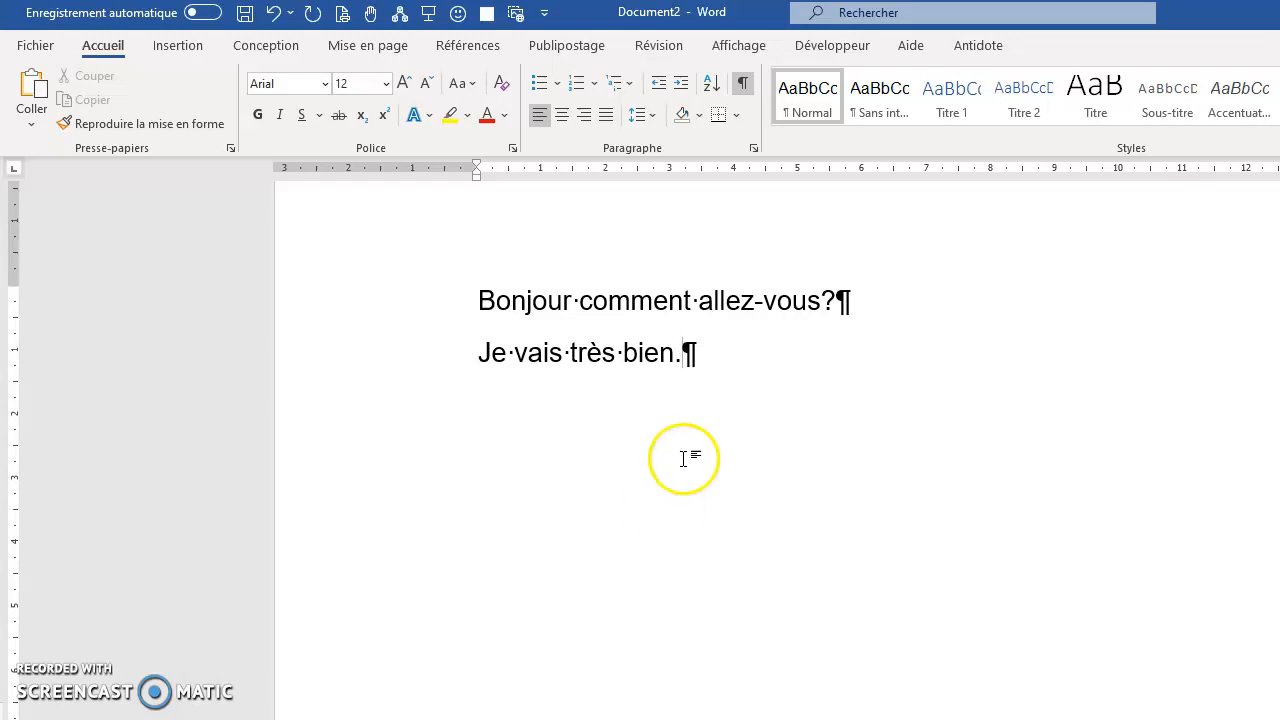
pyautogui.click(697, 356)
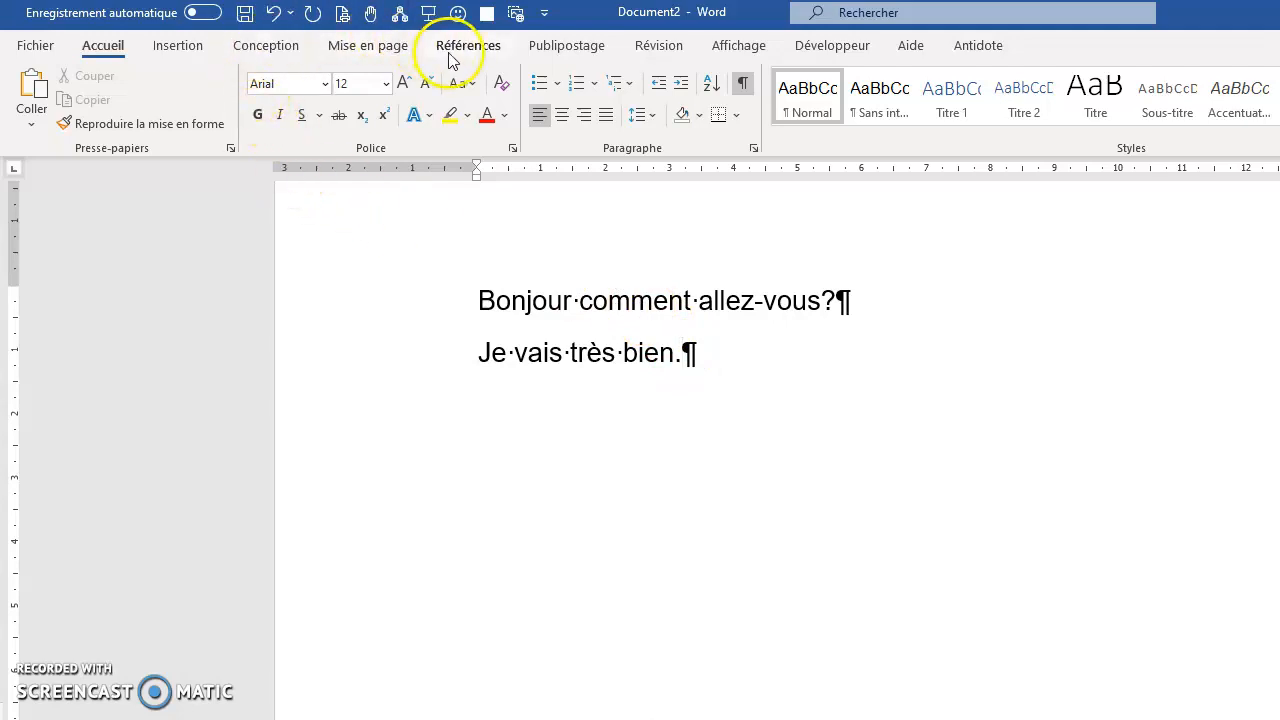
# Format the word "Bonjour" in the first line as bold, italic and underlined.
pyautogui.moveTo(479, 300); pyautogui.dragTo(580, 296)
pyautogui.click(257, 114)
pyautogui.click(280, 116)
pyautogui.click(304, 117)
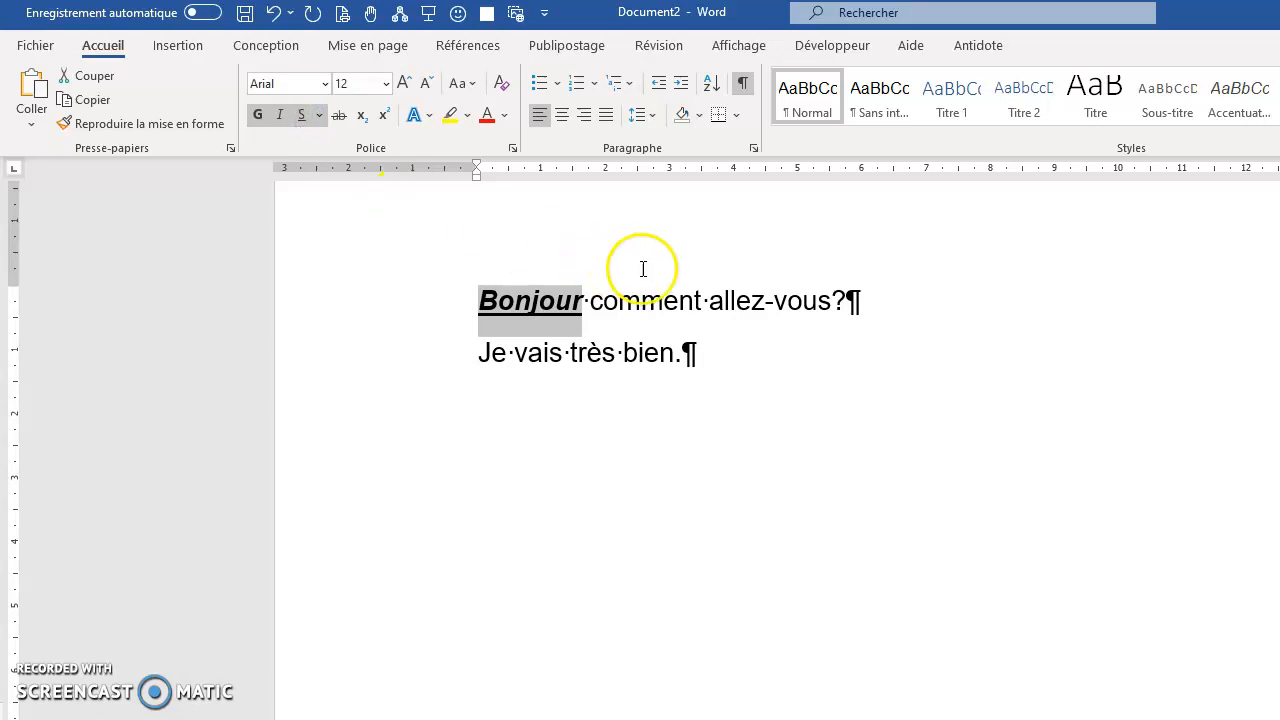
pyautogui.click(679, 302)
# Change the font of "Bonjour" to Comic Sans MS and its size to 16.
pyautogui.moveTo(466, 295); pyautogui.dragTo(583, 297)
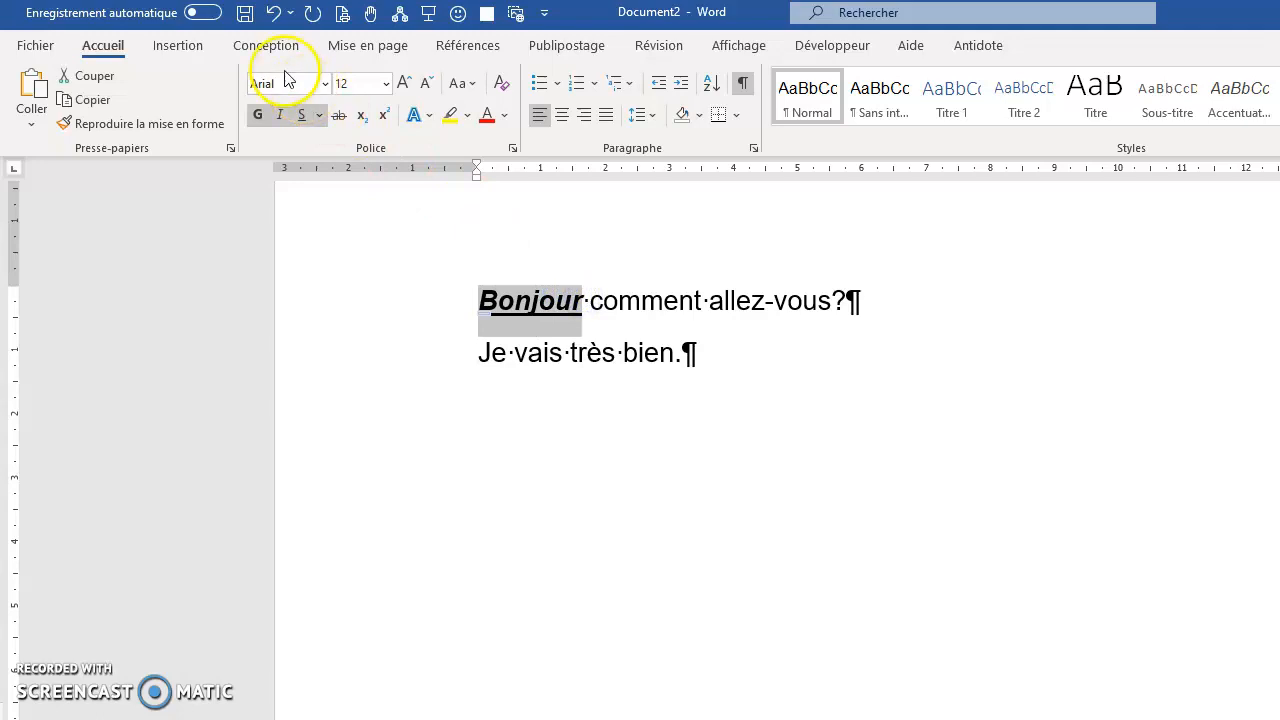
pyautogui.click(324, 86)
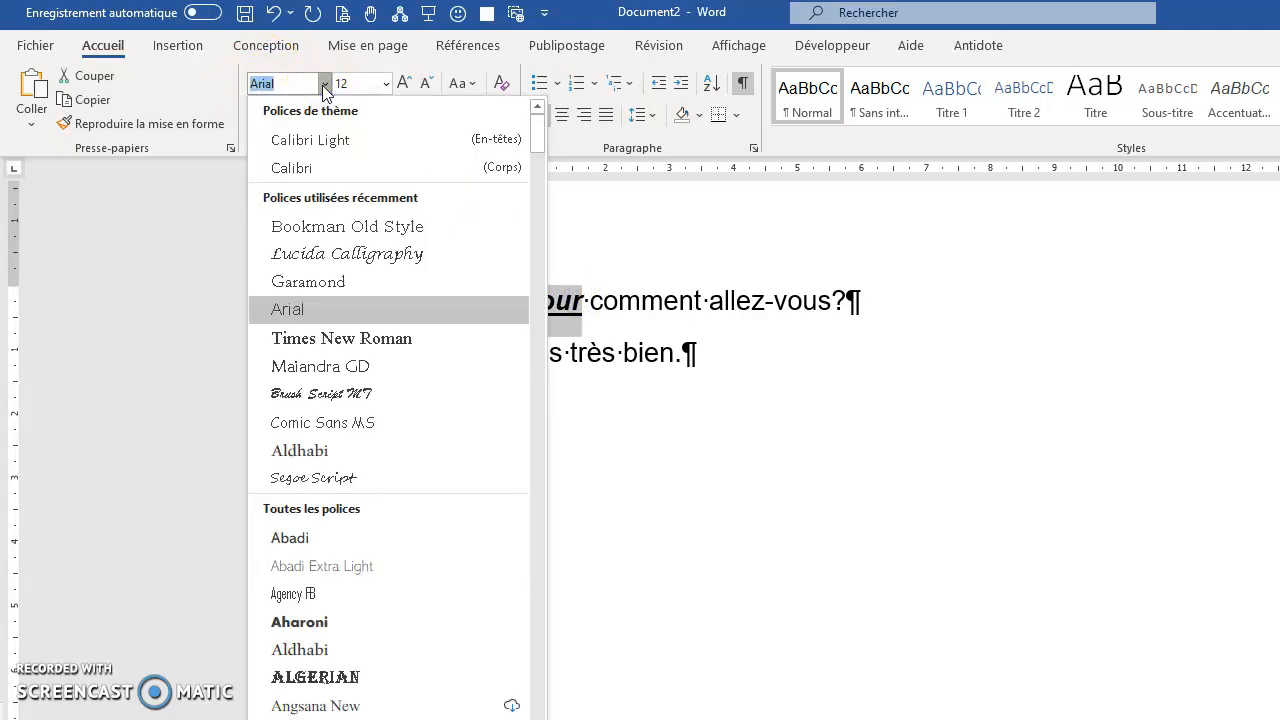
pyautogui.click(385, 425)
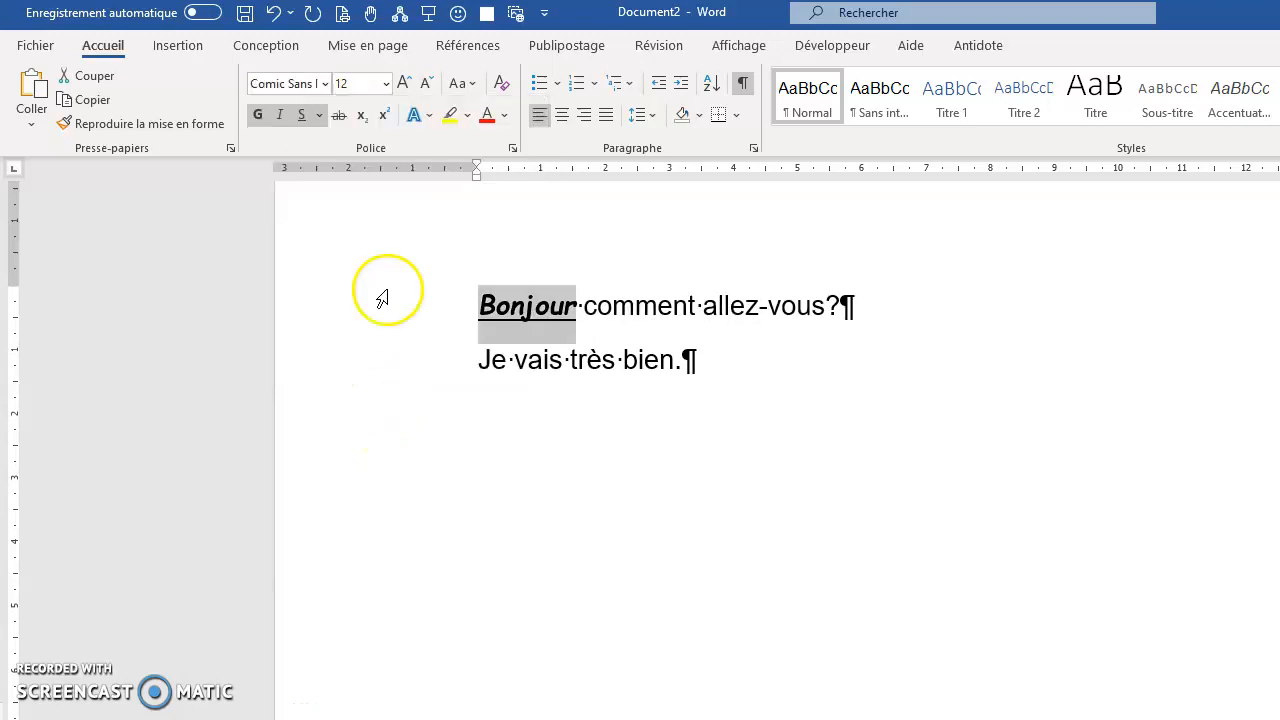
pyautogui.click(386, 84)
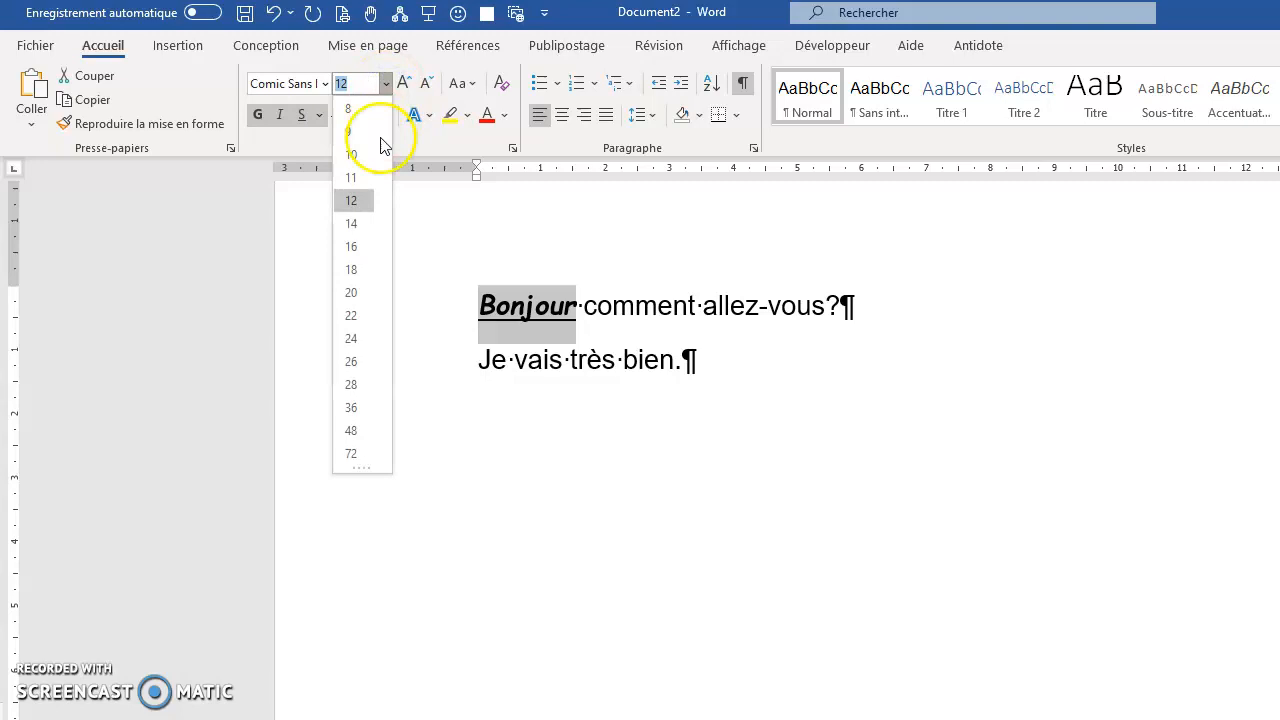
pyautogui.click(355, 246)
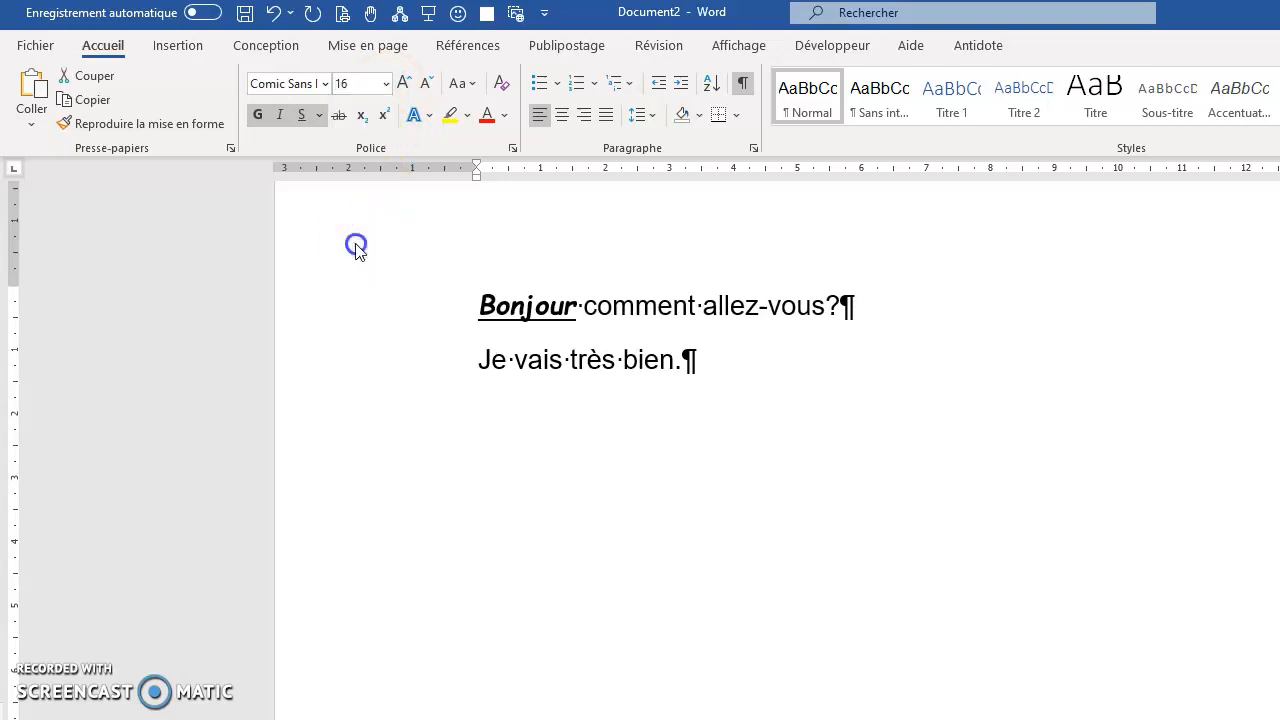
# Set the font size of "Bonjour" to the custom value 13.
pyautogui.click(529, 310)
pyautogui.moveTo(484, 316); pyautogui.dragTo(609, 322)
pyautogui.click(384, 84)
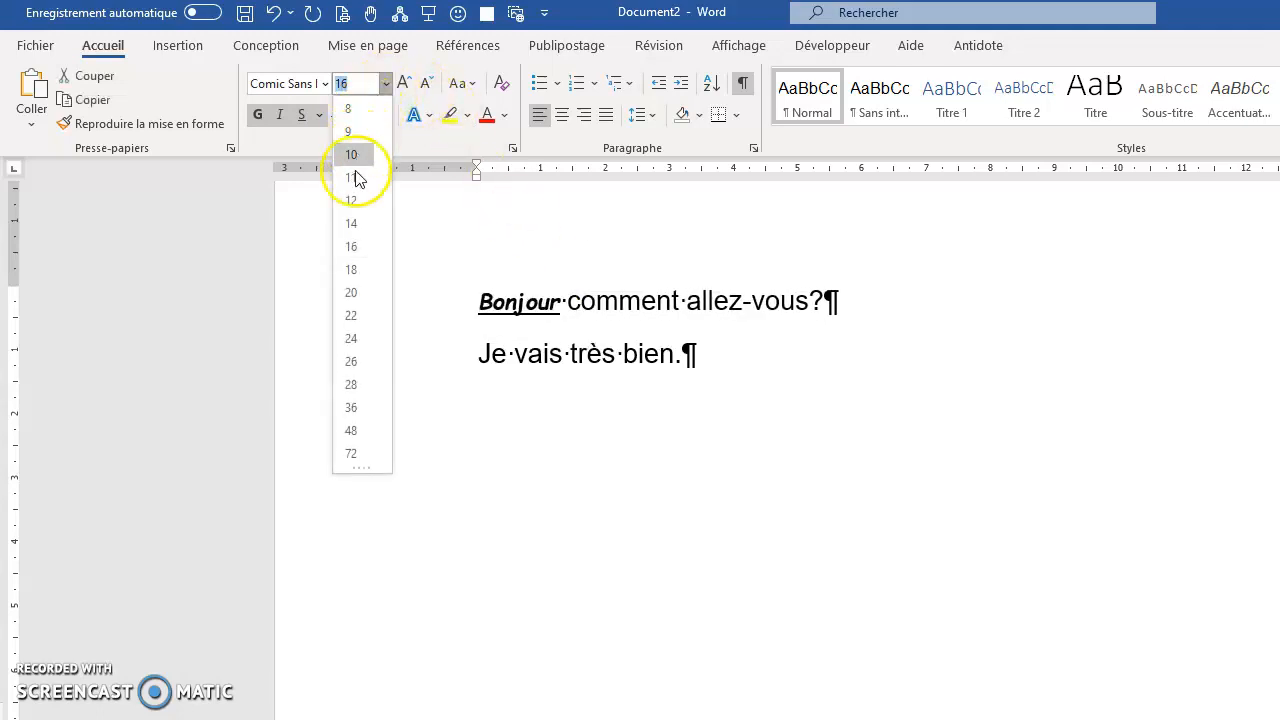
pyautogui.click(340, 85)
pyautogui.write('1')
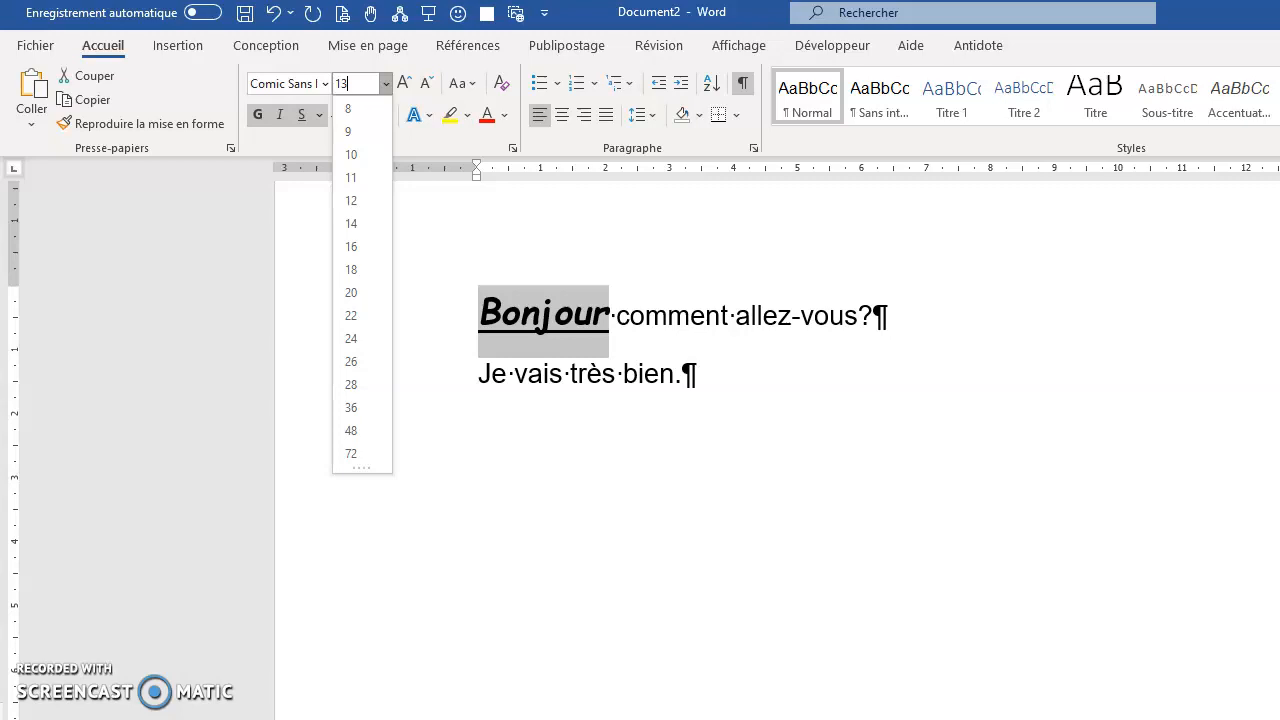
pyautogui.press('Return')
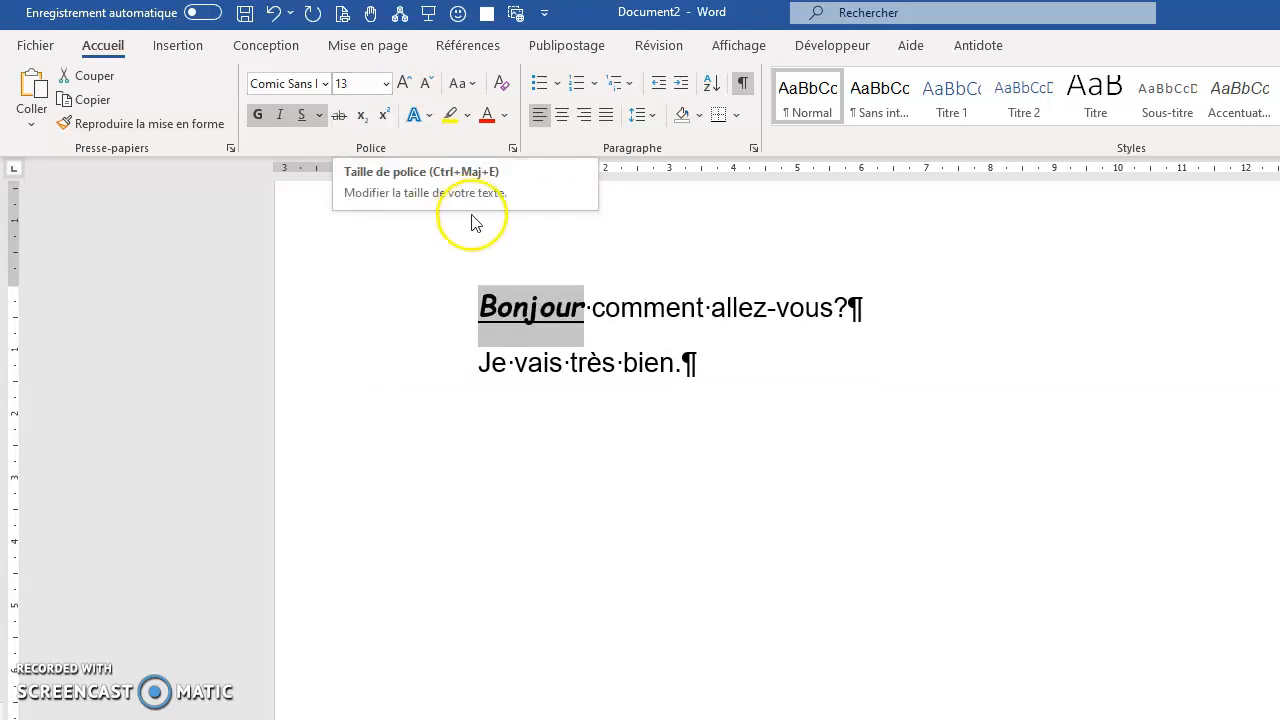
pyautogui.click(622, 314)
# Enlarge "Je vais très bien." in steps to size 20 and shrink it back in steps to size 16.
pyautogui.moveTo(480, 374); pyautogui.dragTo(684, 362)
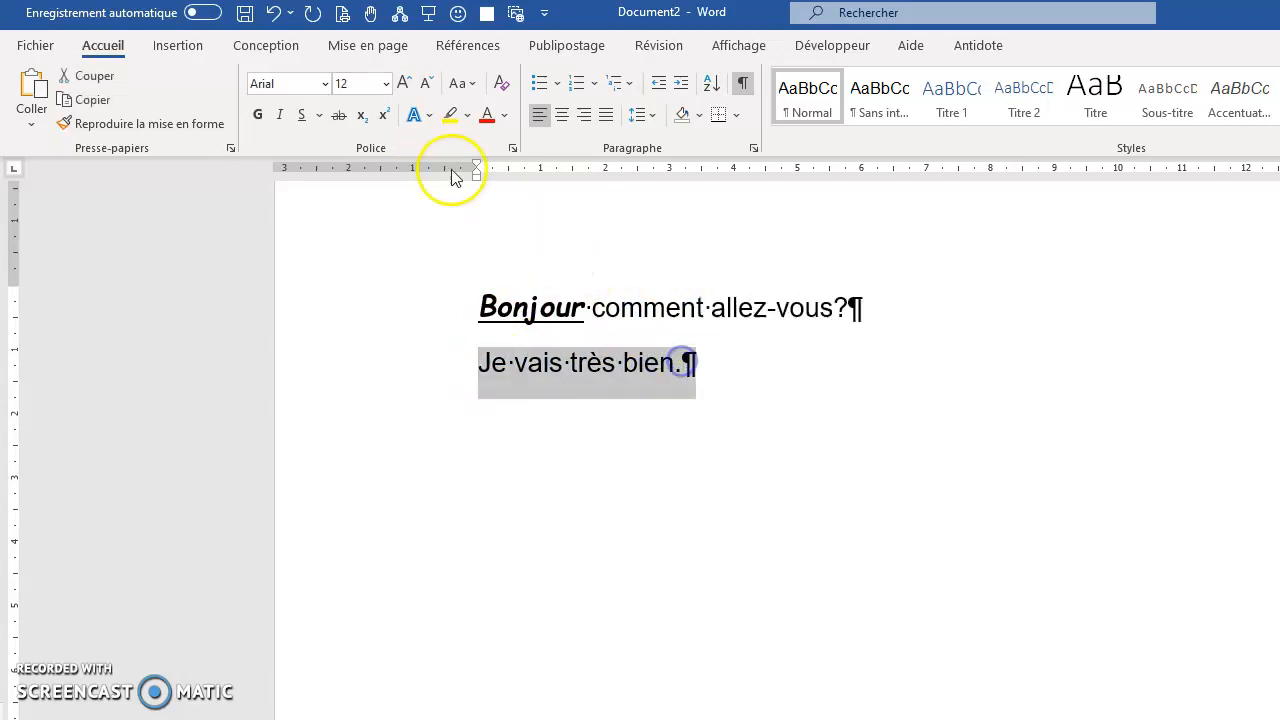
pyautogui.click(403, 84)
pyautogui.click(403, 84)
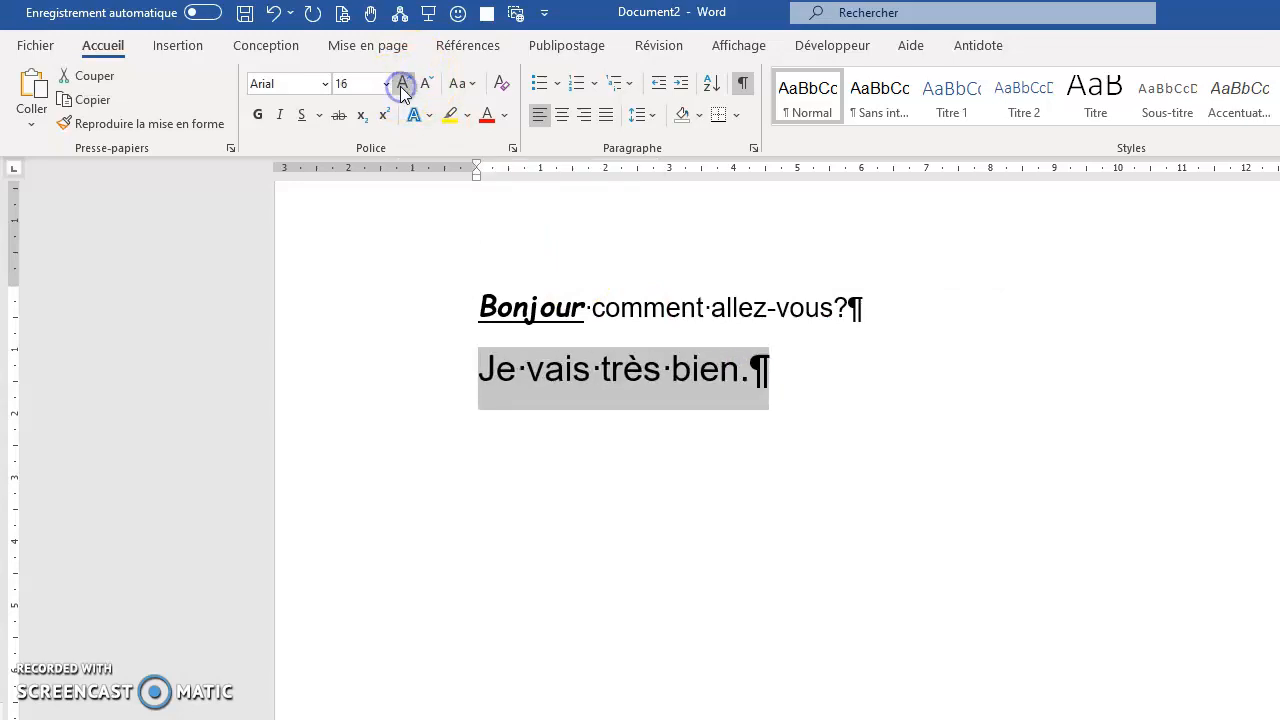
pyautogui.click(403, 84)
pyautogui.click(403, 84)
pyautogui.click(403, 84)
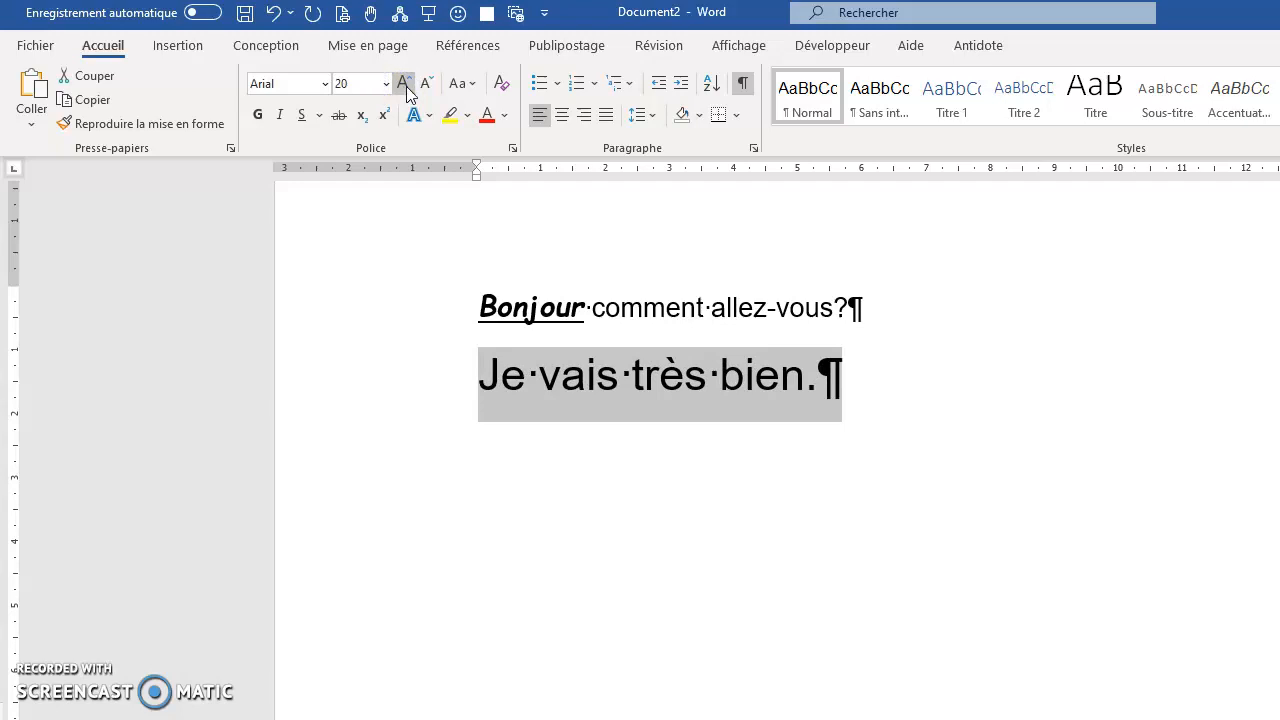
pyautogui.click(426, 88)
pyautogui.click(425, 89)
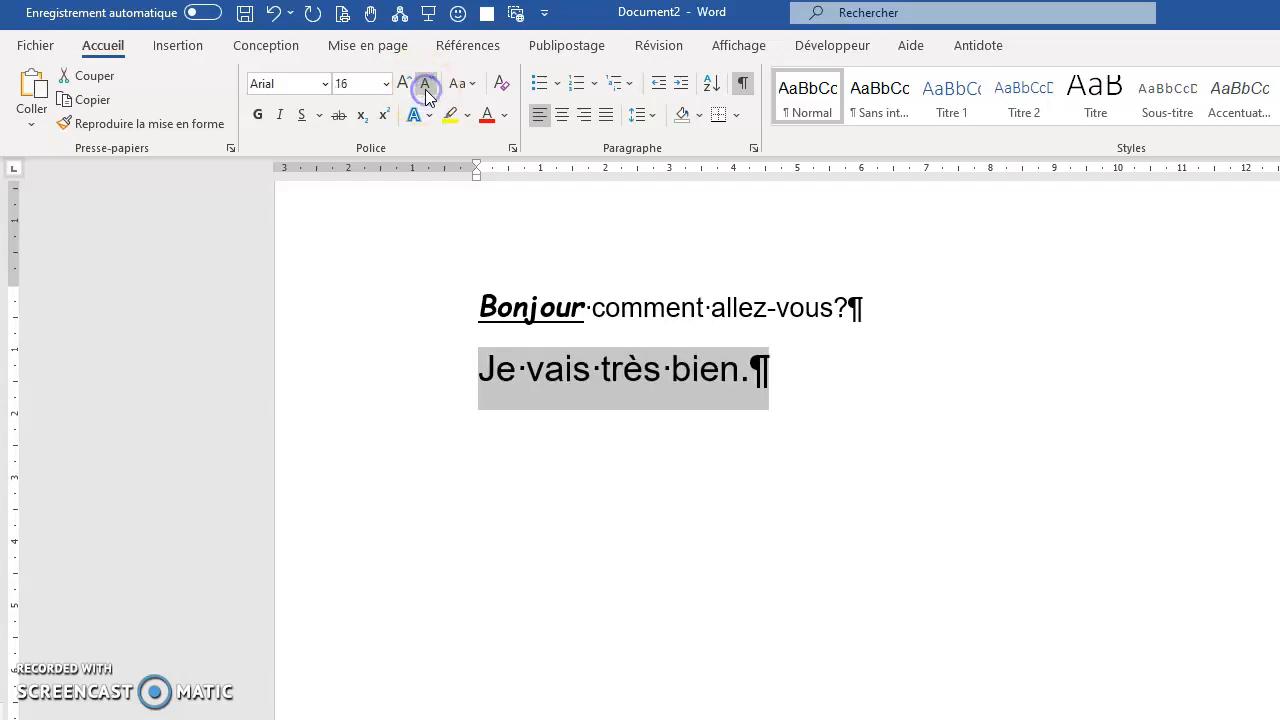
# Convert "Je vais très bien." to all capitals and return it to sentence case.
pyautogui.click(469, 87)
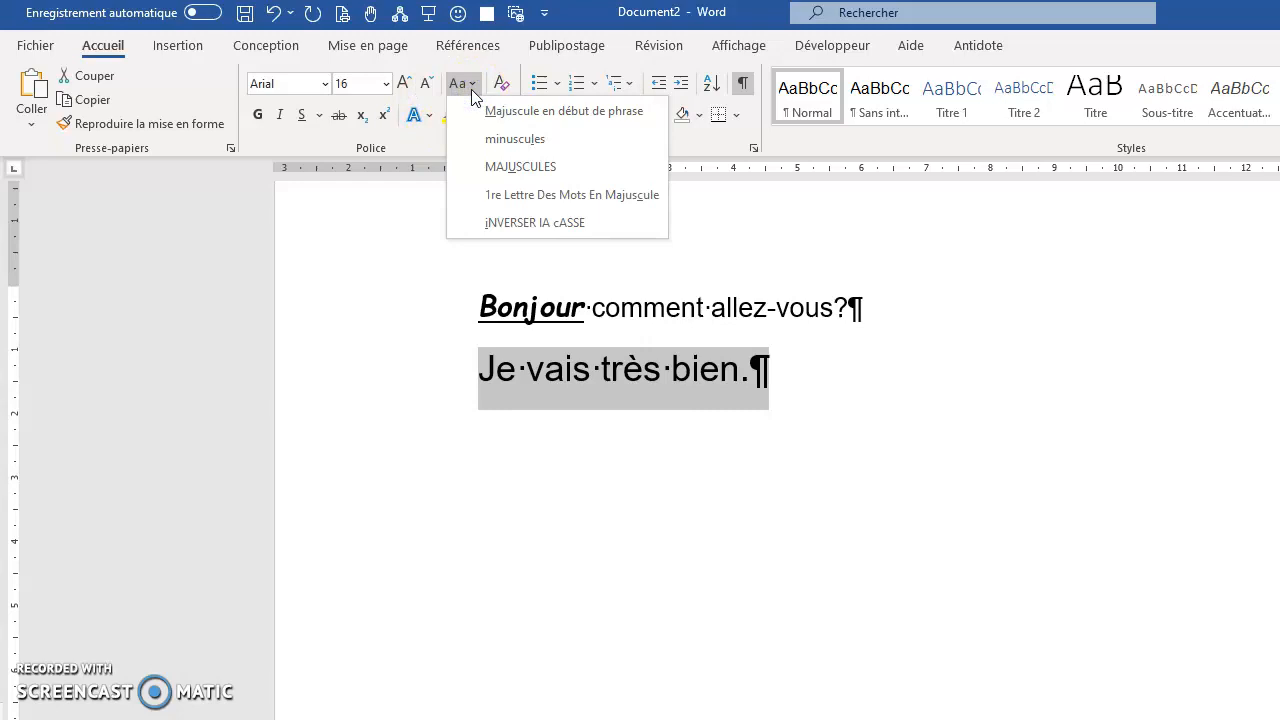
pyautogui.click(498, 167)
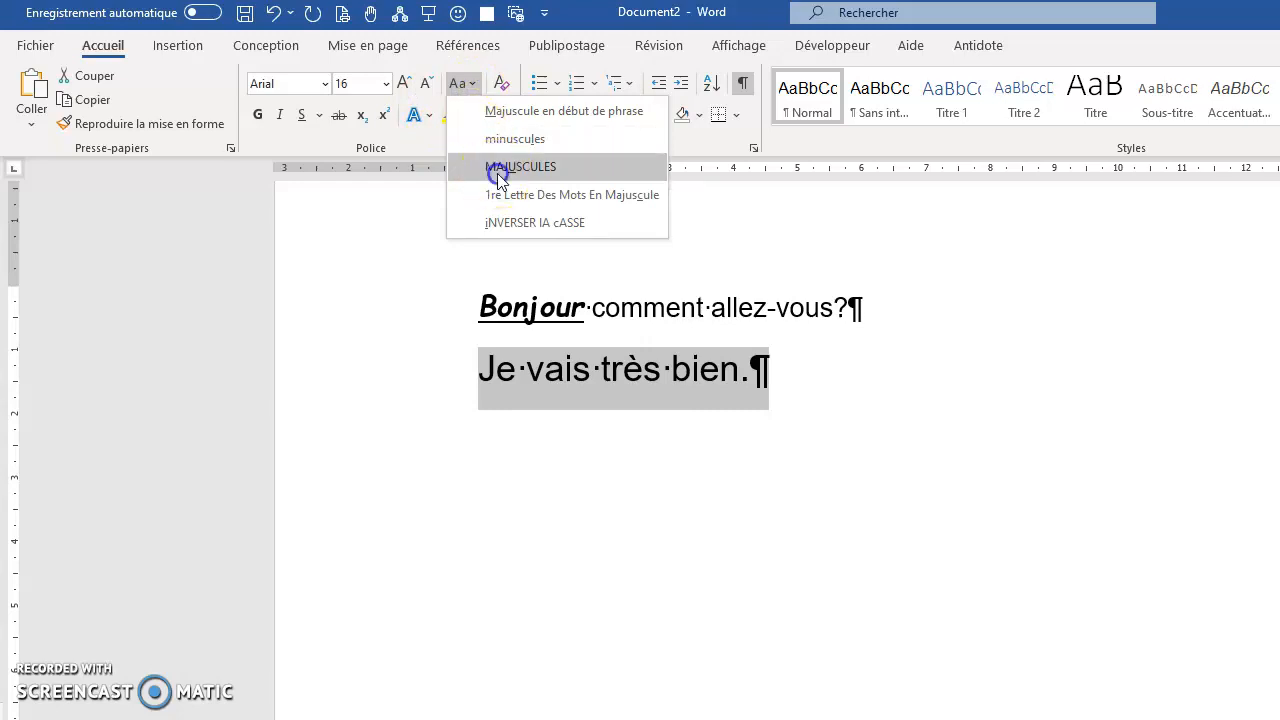
pyautogui.click(469, 87)
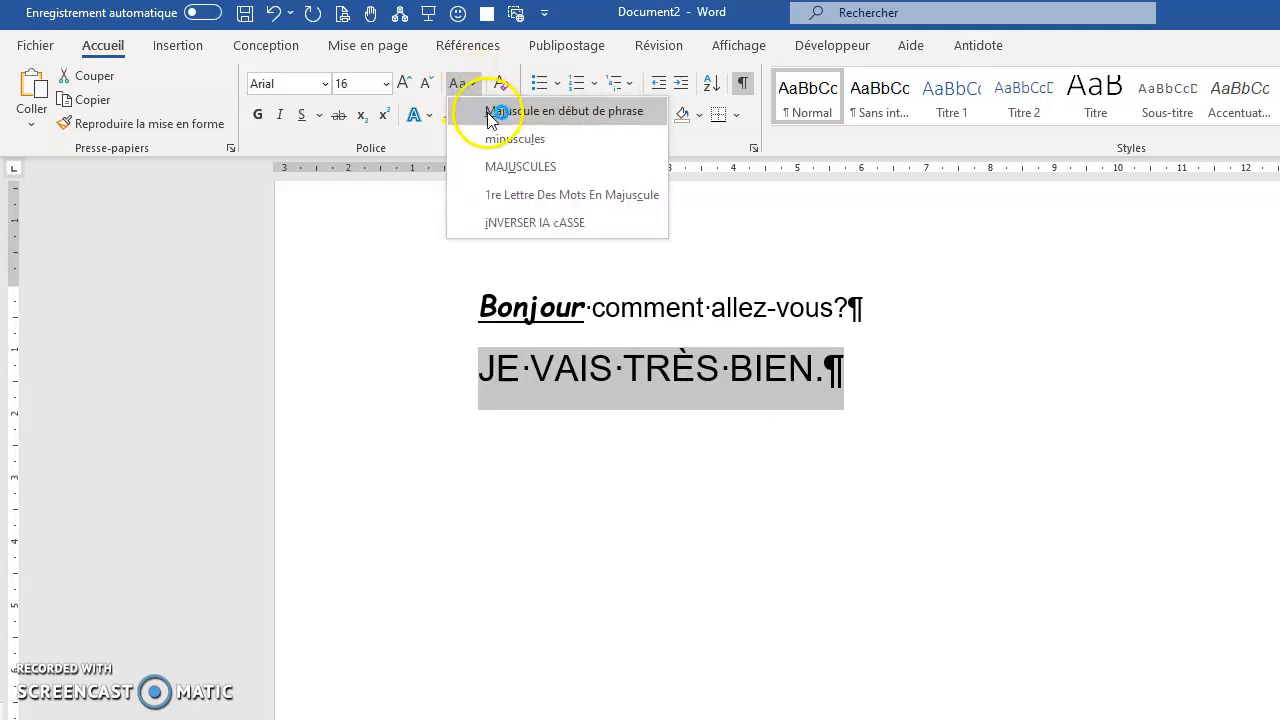
pyautogui.click(510, 113)
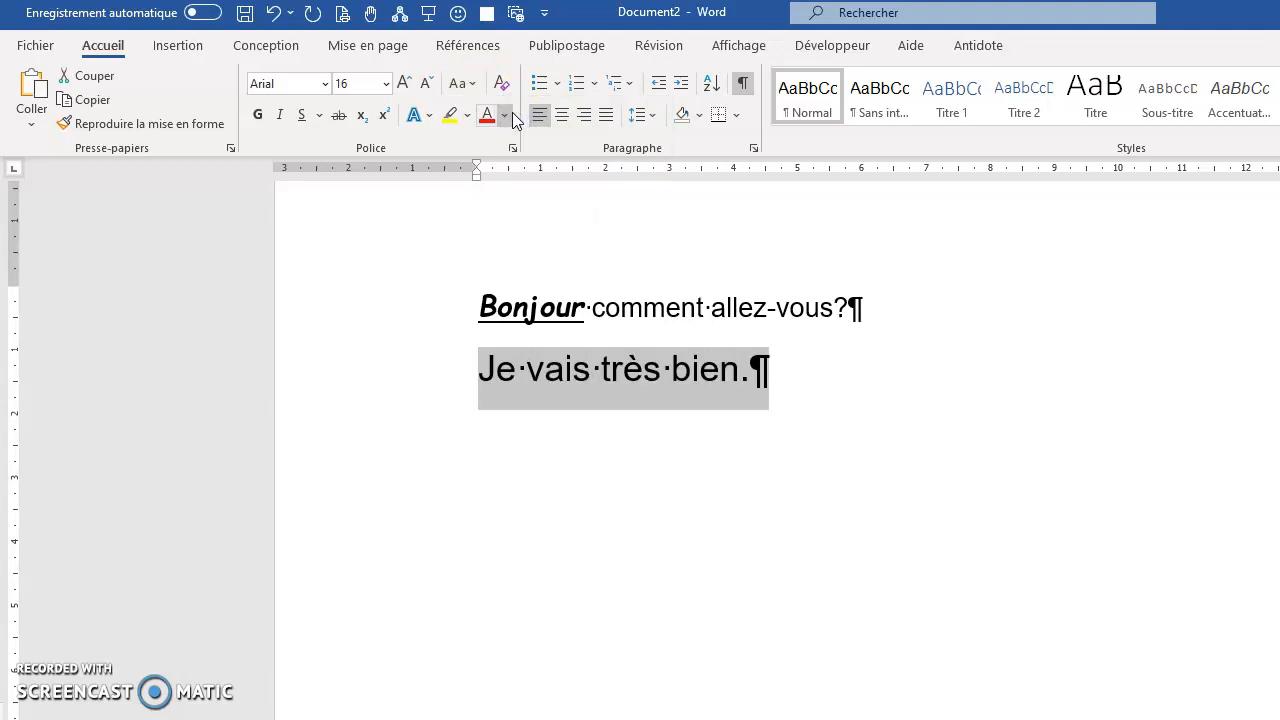
# Clear all formatting from the word "Bonjour" in the first line.
pyautogui.click(639, 307)
pyautogui.moveTo(480, 299); pyautogui.dragTo(588, 305)
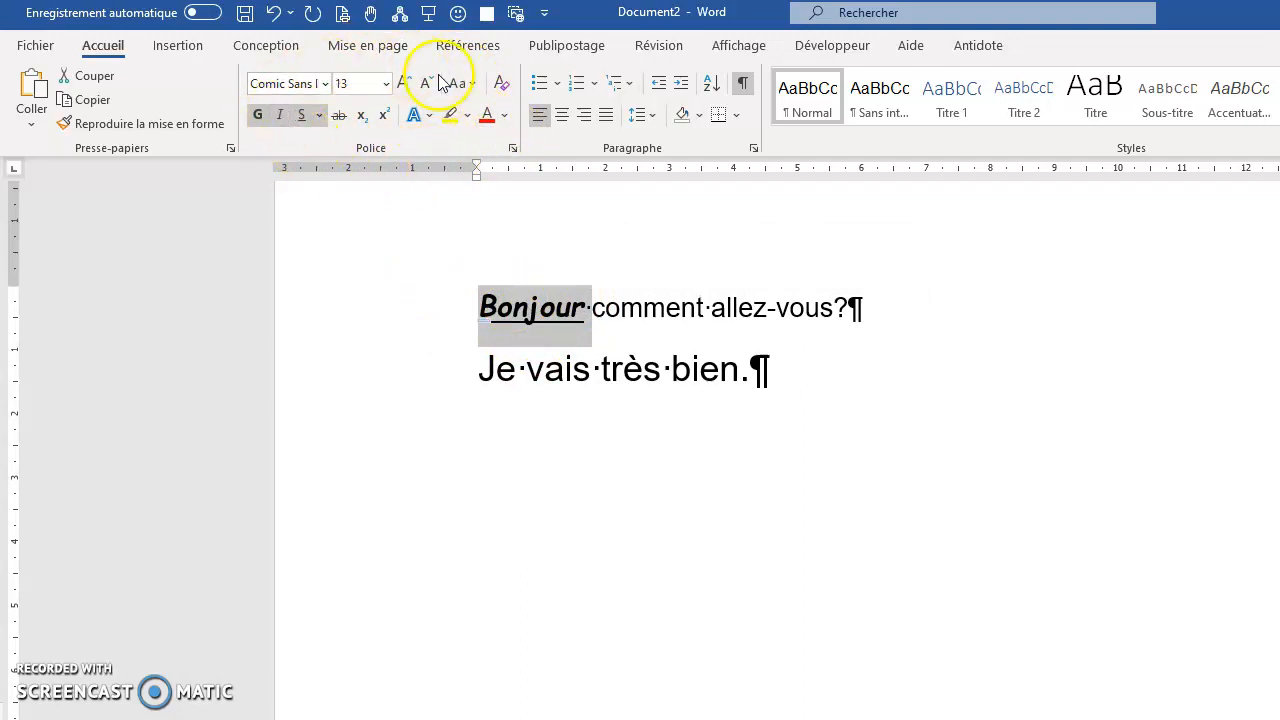
pyautogui.click(502, 89)
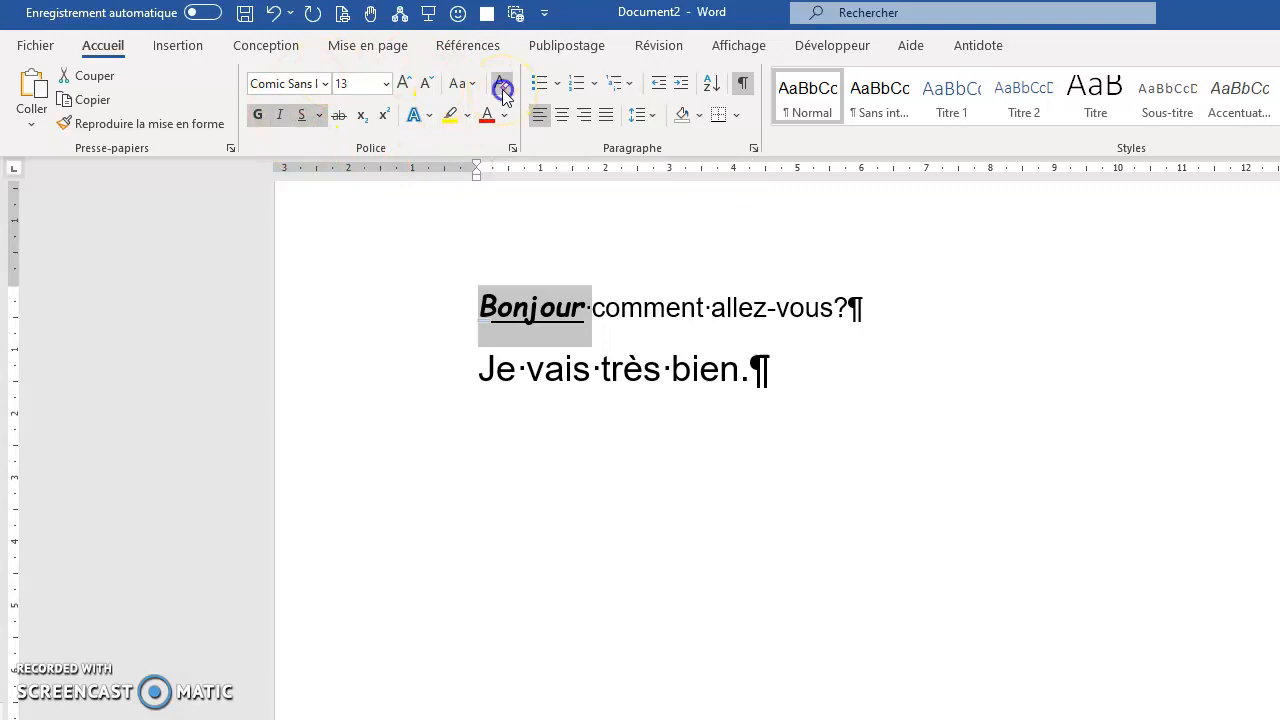
pyautogui.click(628, 305)
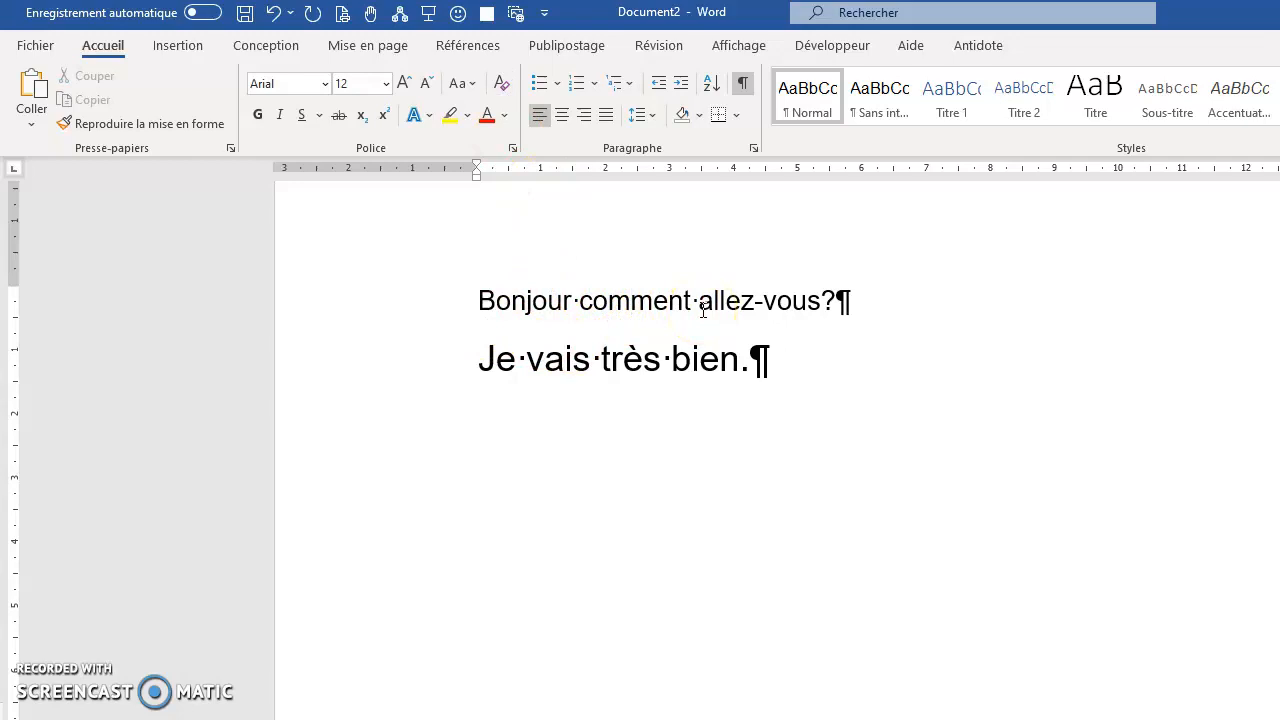
pyautogui.click(838, 301)
pyautogui.click(589, 308)
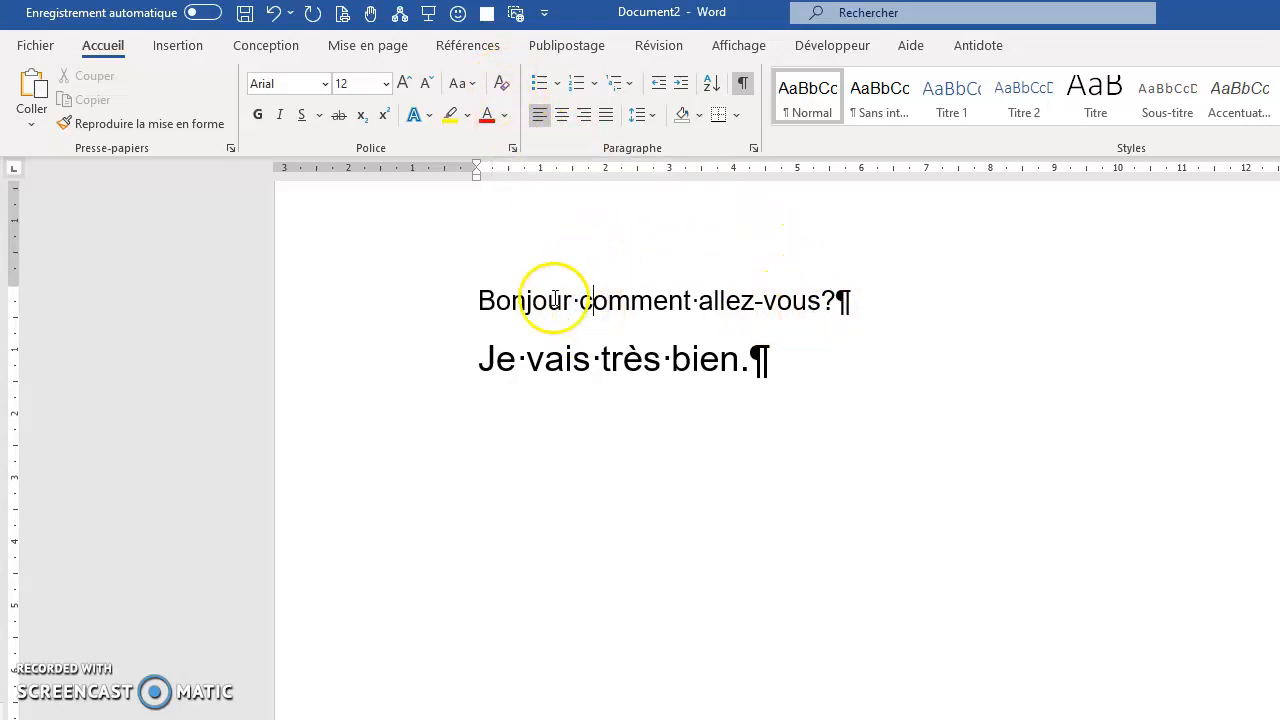
# Colour the word "Bonjour" in standard red and make it bold.
pyautogui.click(487, 303)
pyautogui.moveTo(487, 303); pyautogui.dragTo(572, 298)
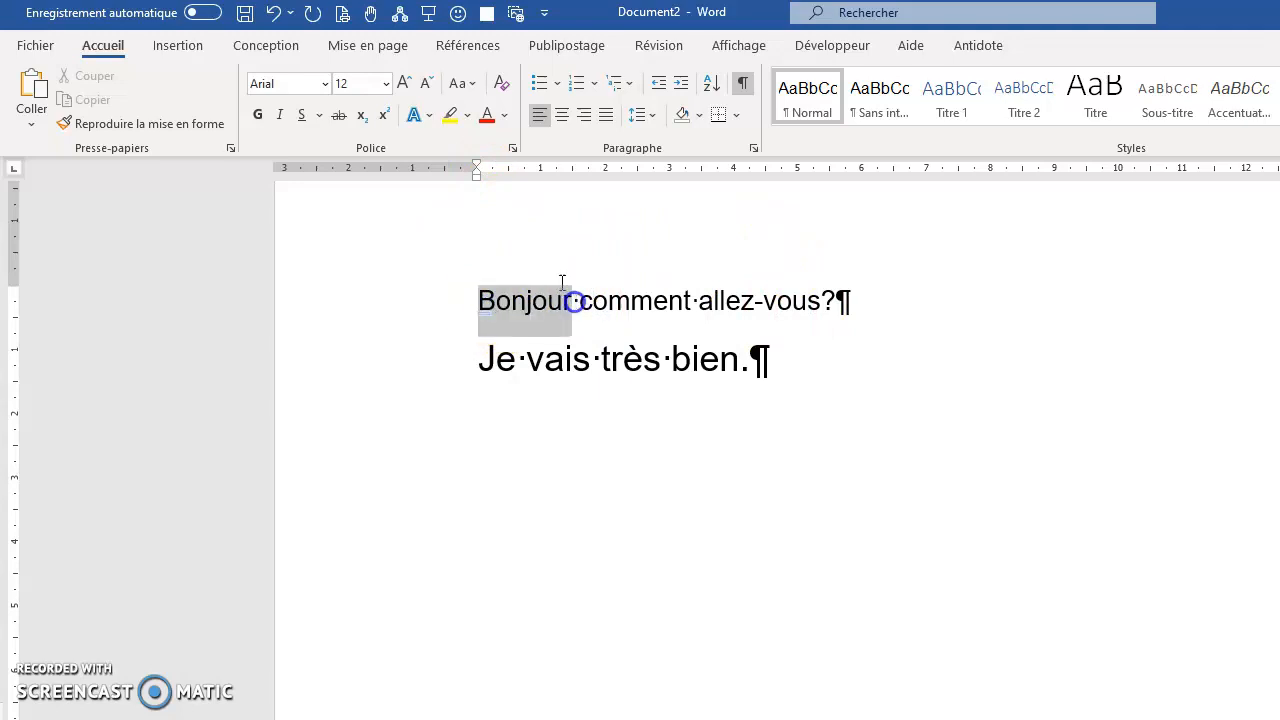
pyautogui.click(507, 121)
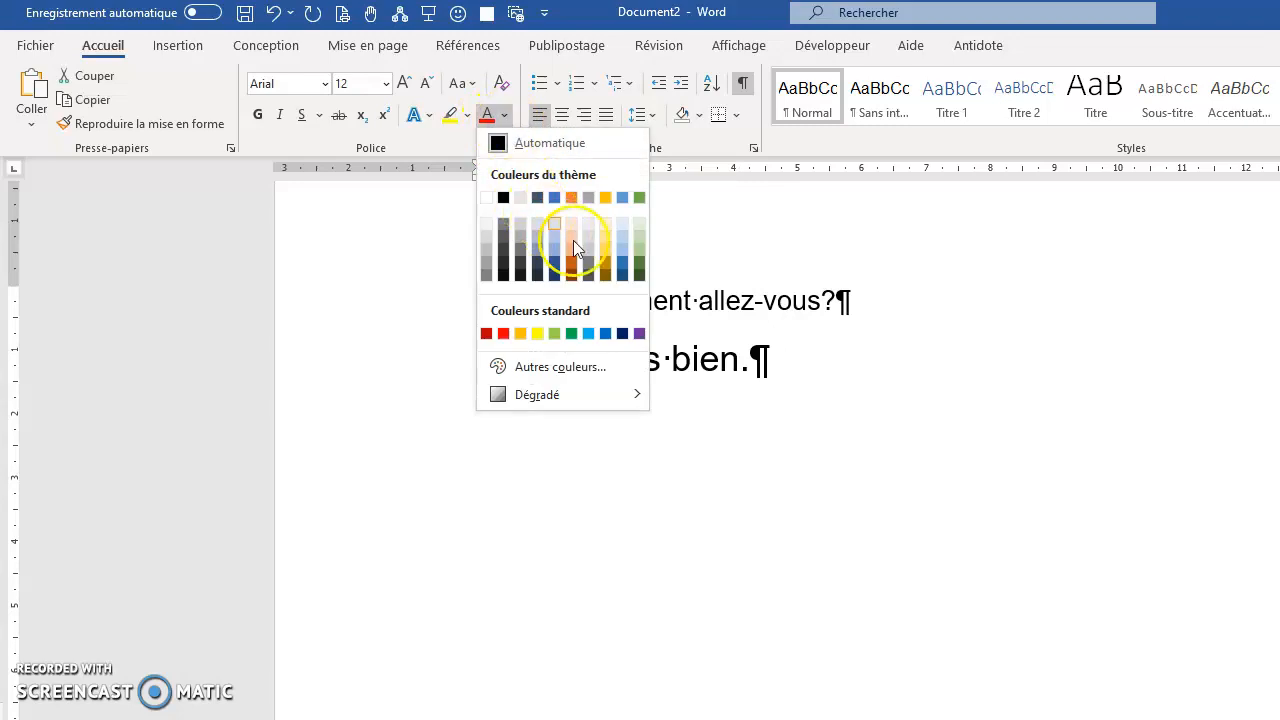
pyautogui.click(503, 333)
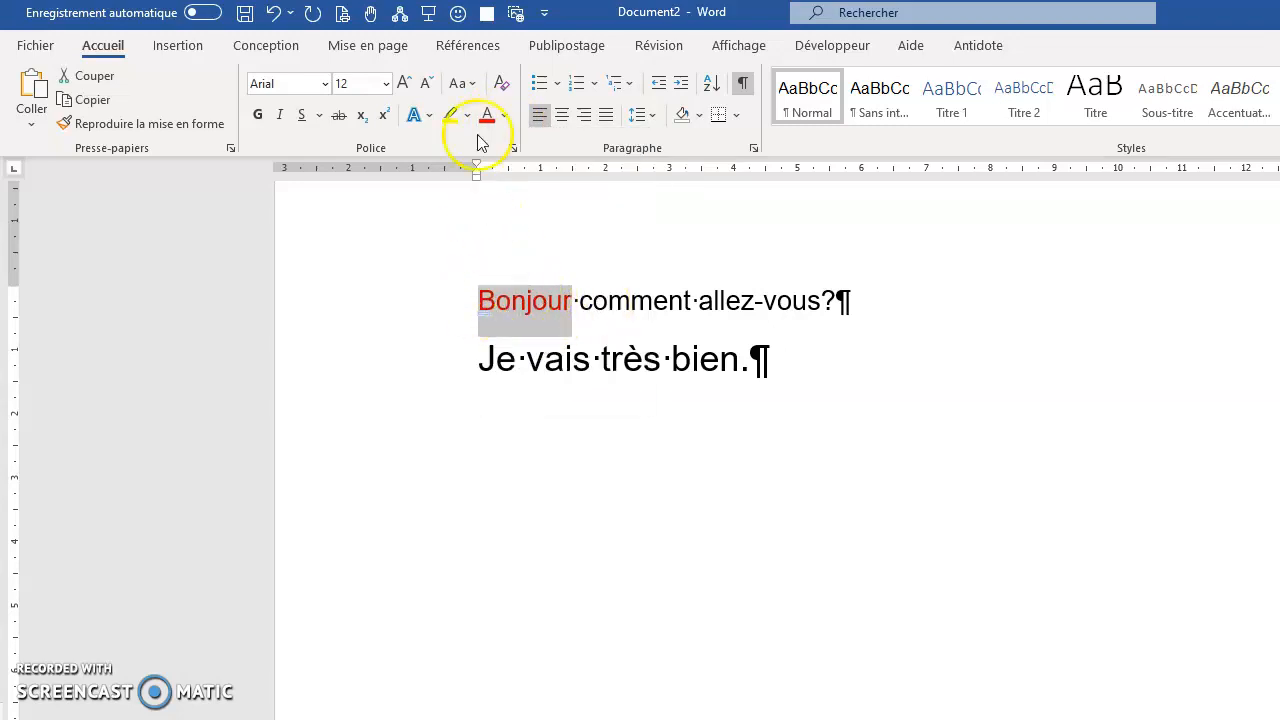
pyautogui.click(259, 116)
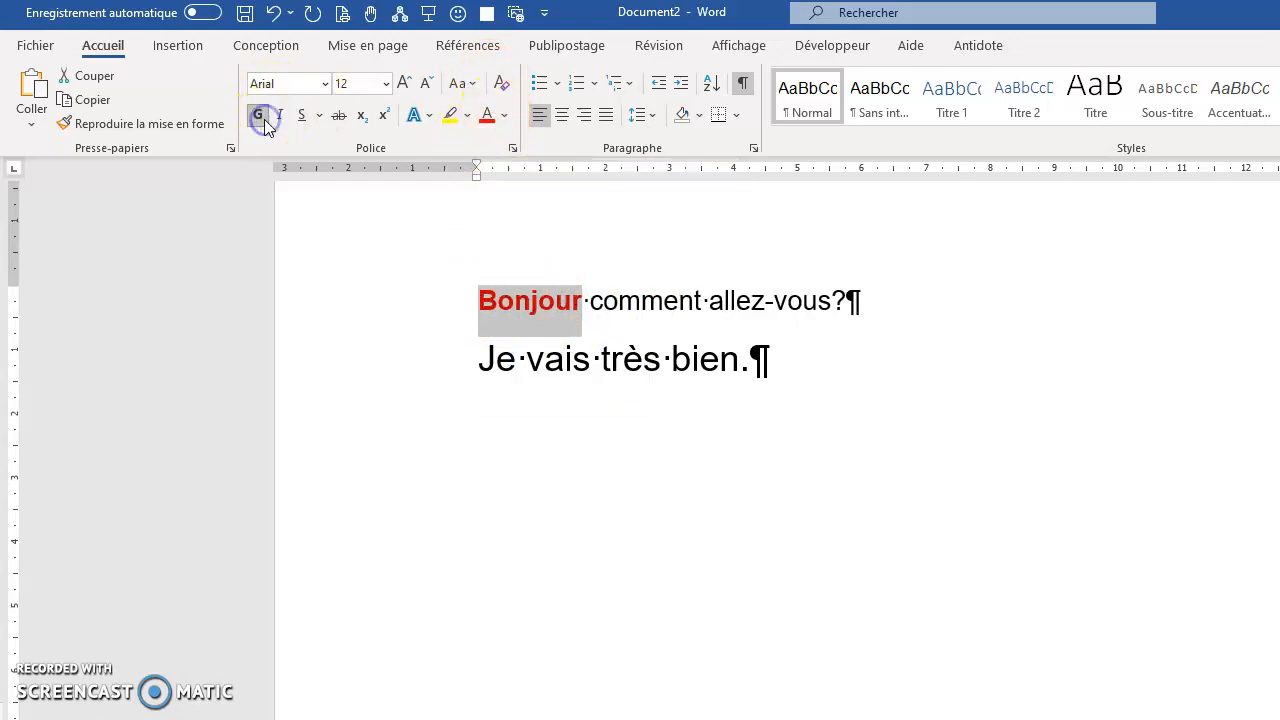
pyautogui.click(666, 300)
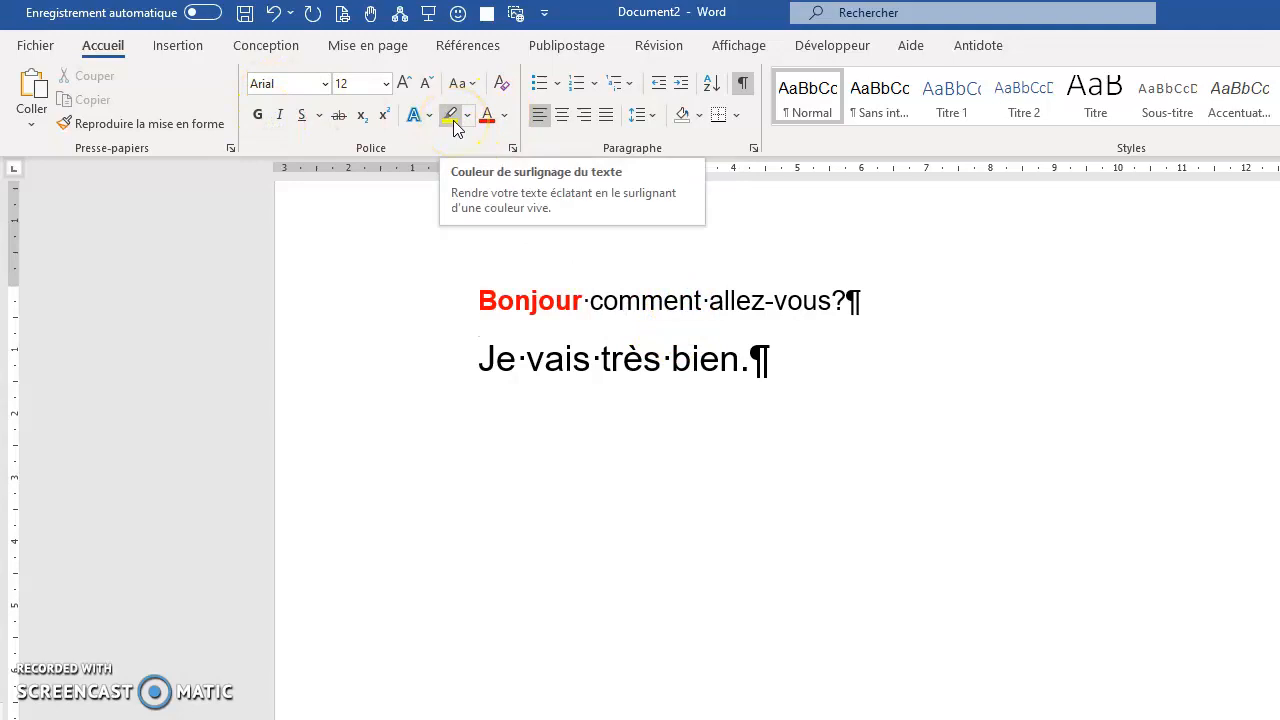
# Highlight "Je vais très bien" in yellow and look at the other available highlight colours.
pyautogui.moveTo(484, 360); pyautogui.dragTo(711, 364)
pyautogui.click(452, 116)
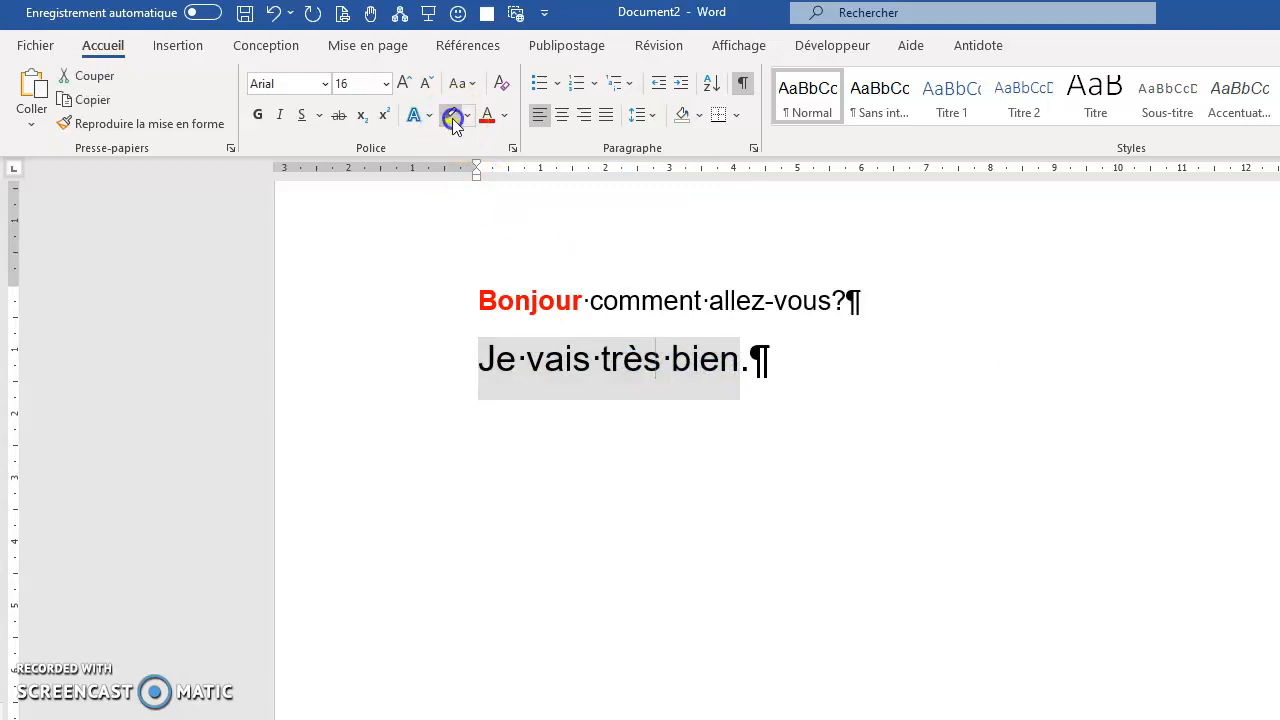
pyautogui.click(468, 116)
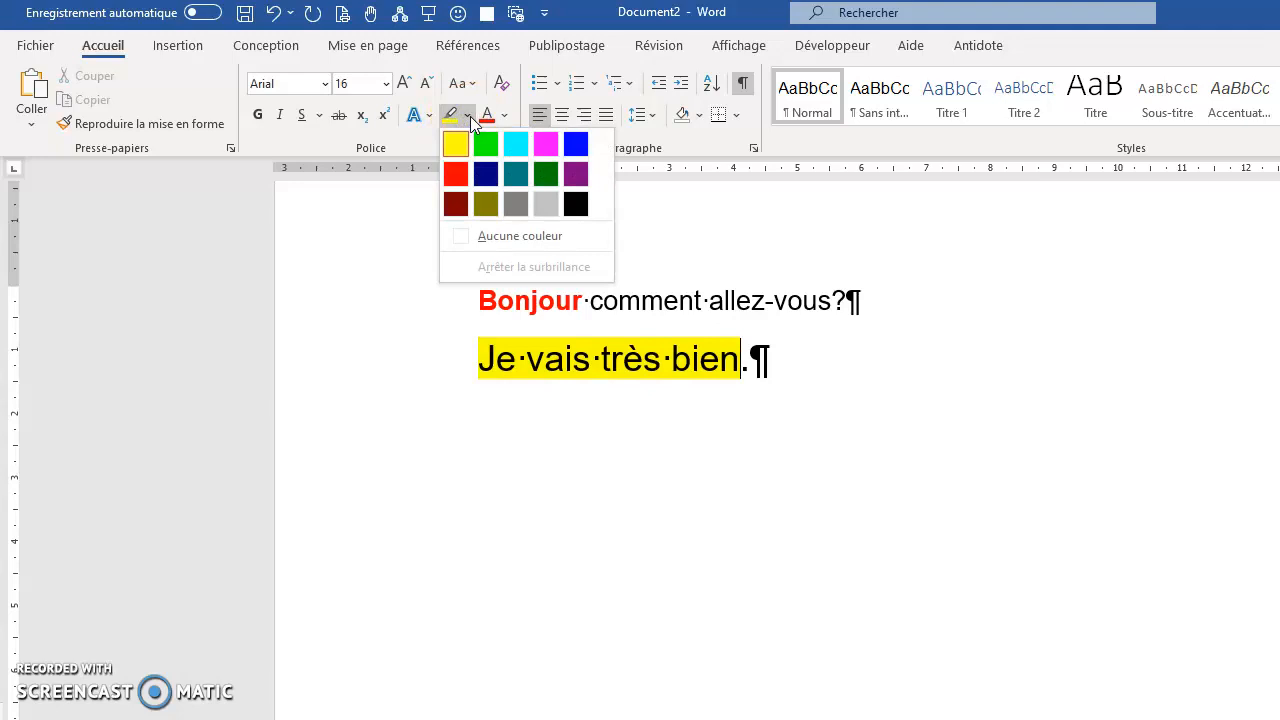
pyautogui.click(698, 300)
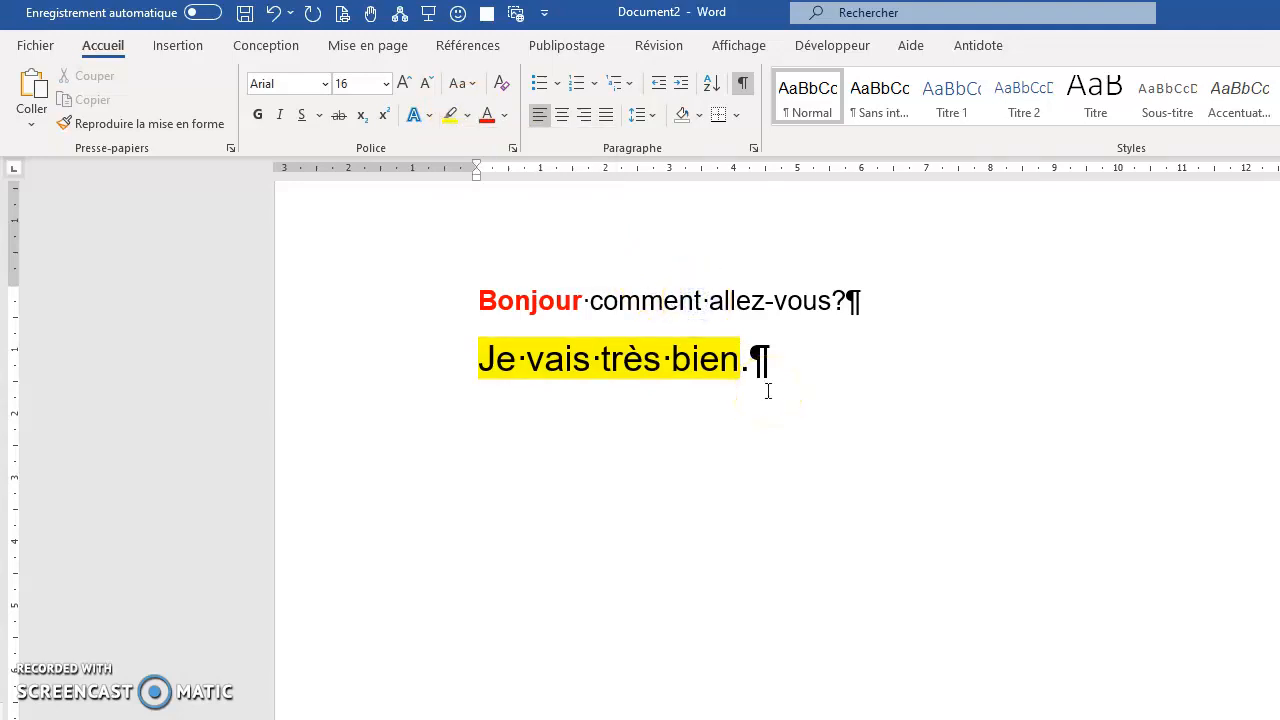
pyautogui.click(660, 301)
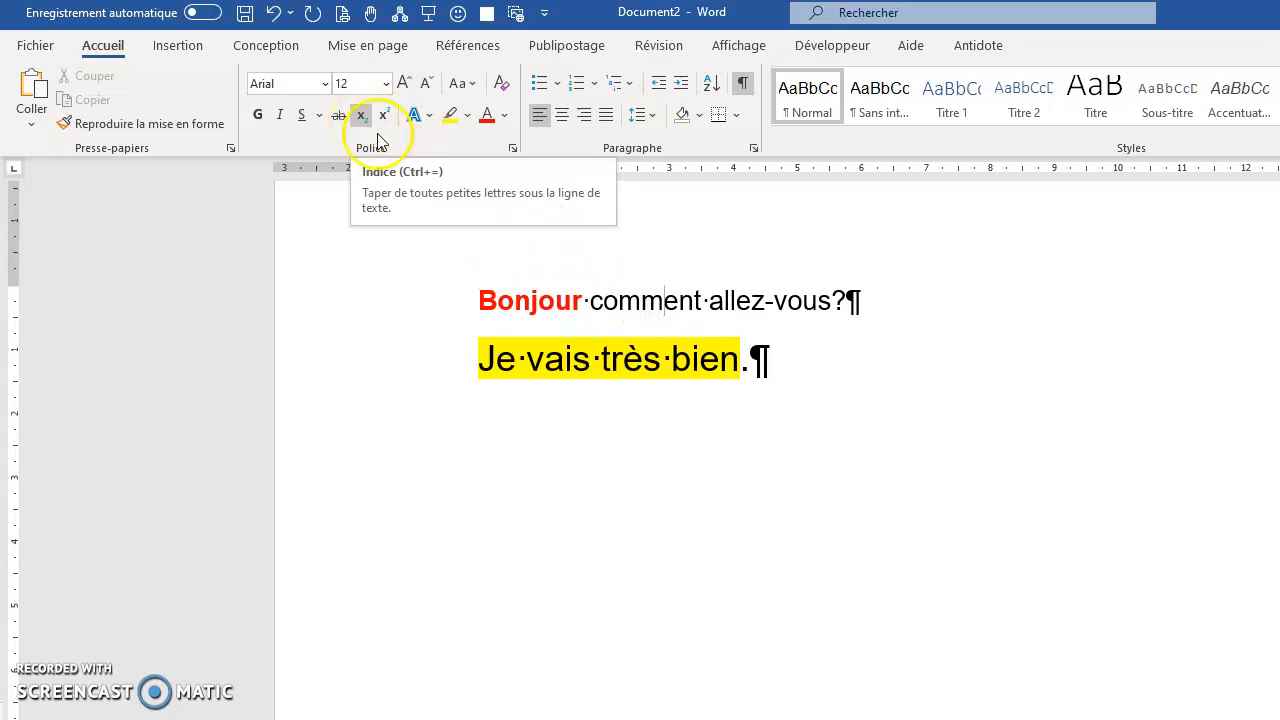
# Add "1ère" after "Je vais très bien." and "2ème" in a new paragraph below, letting their endings autoformat as superscript.
pyautogui.click(758, 372)
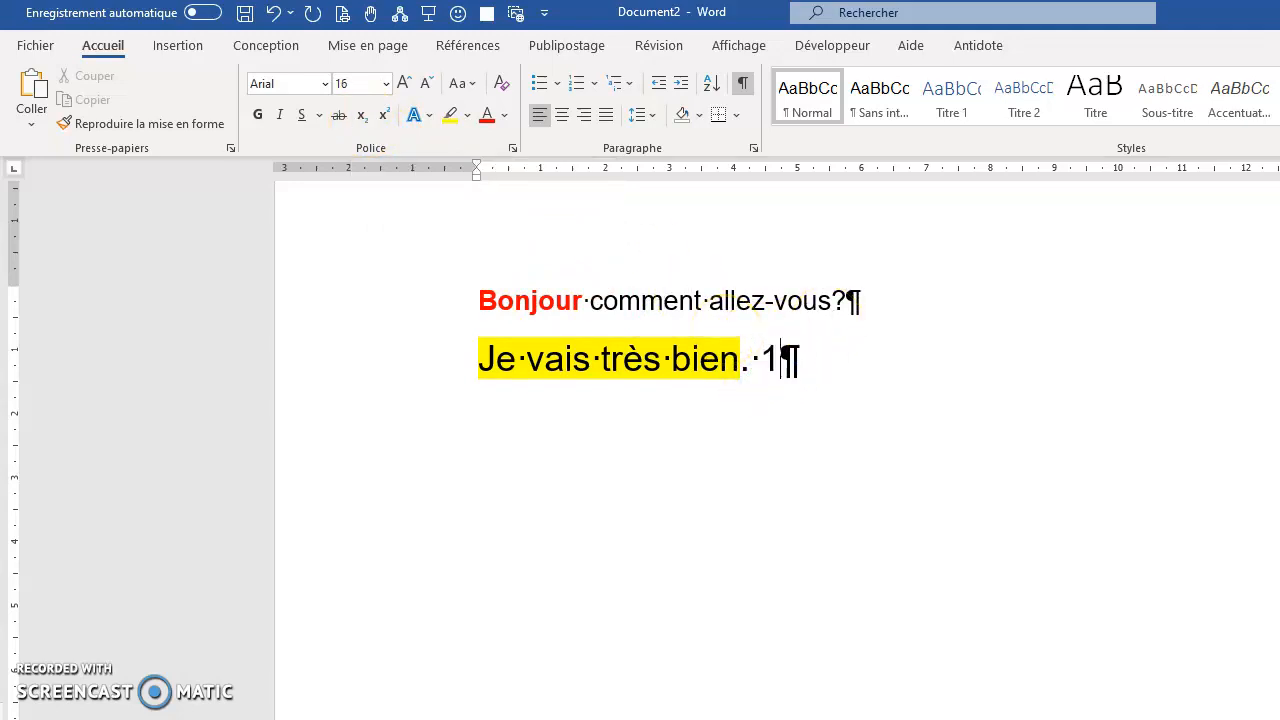
pyautogui.write('1ère')
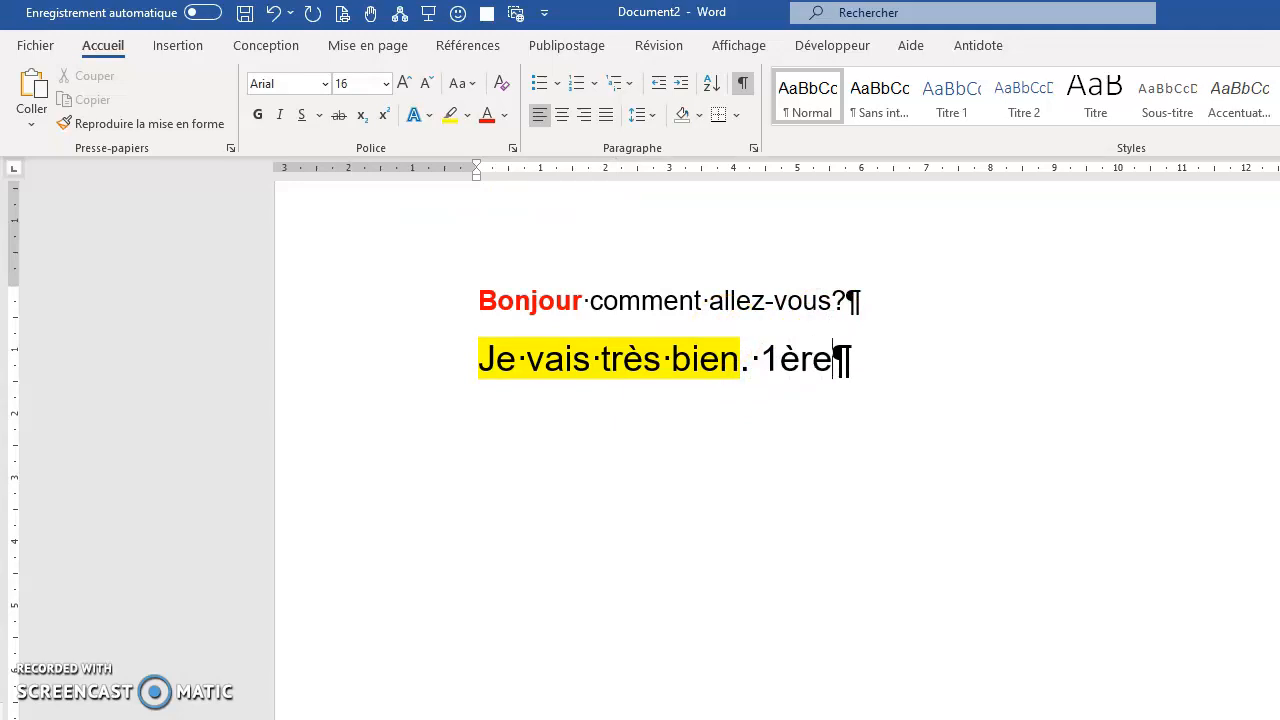
pyautogui.press('Return')
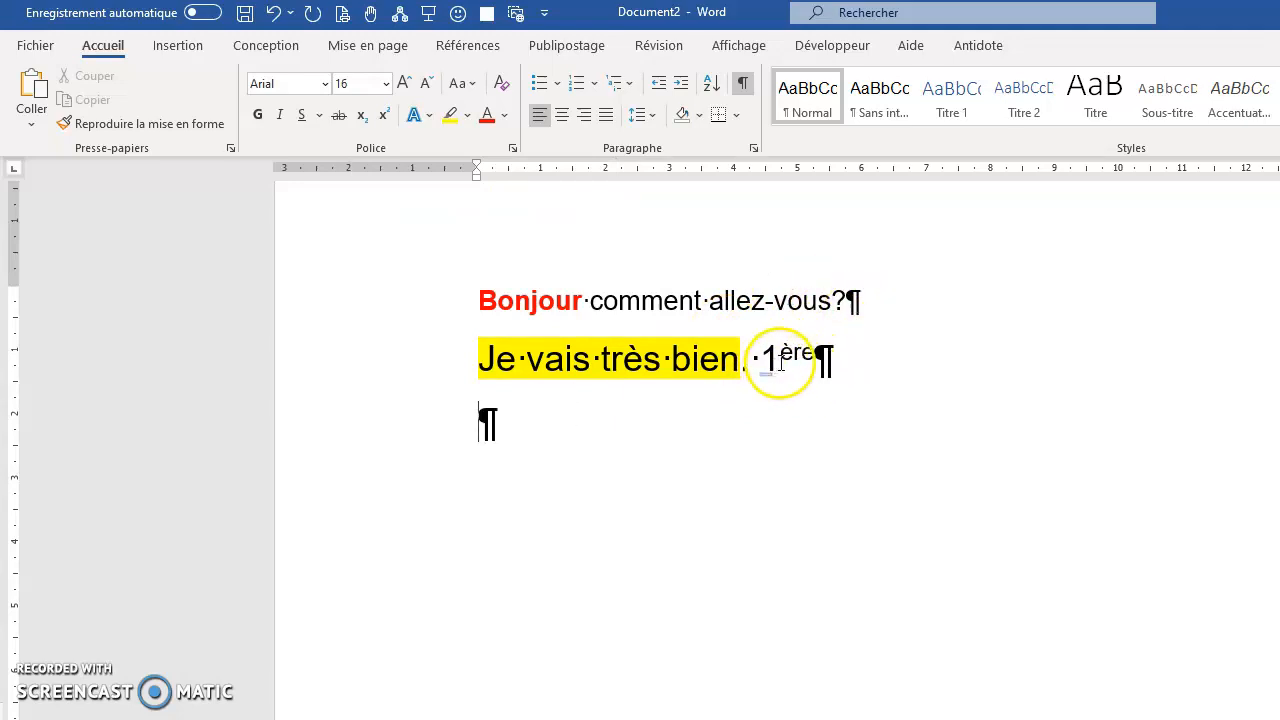
pyautogui.write('2ème')
pyautogui.press('Return')
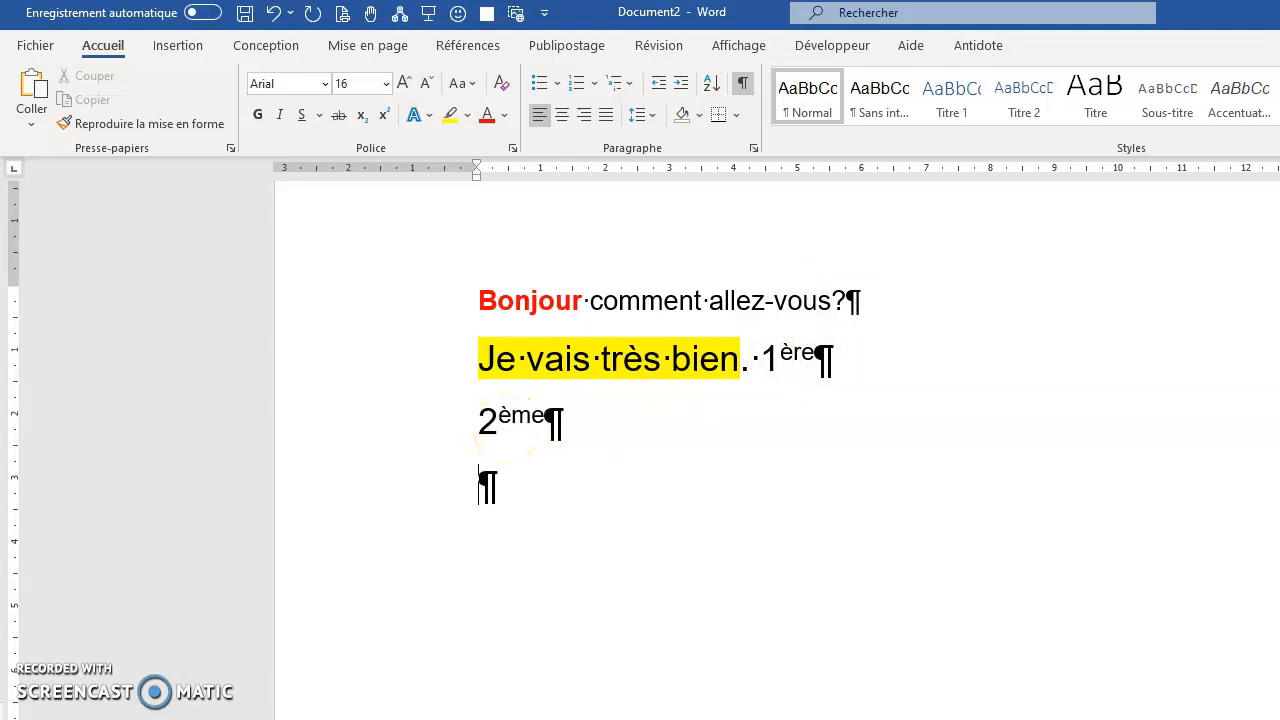
# Add "No" as a new paragraph below "2ème" and make its "o" superscript.
pyautogui.click(485, 490)
pyautogui.write('no')
pyautogui.press('Return')
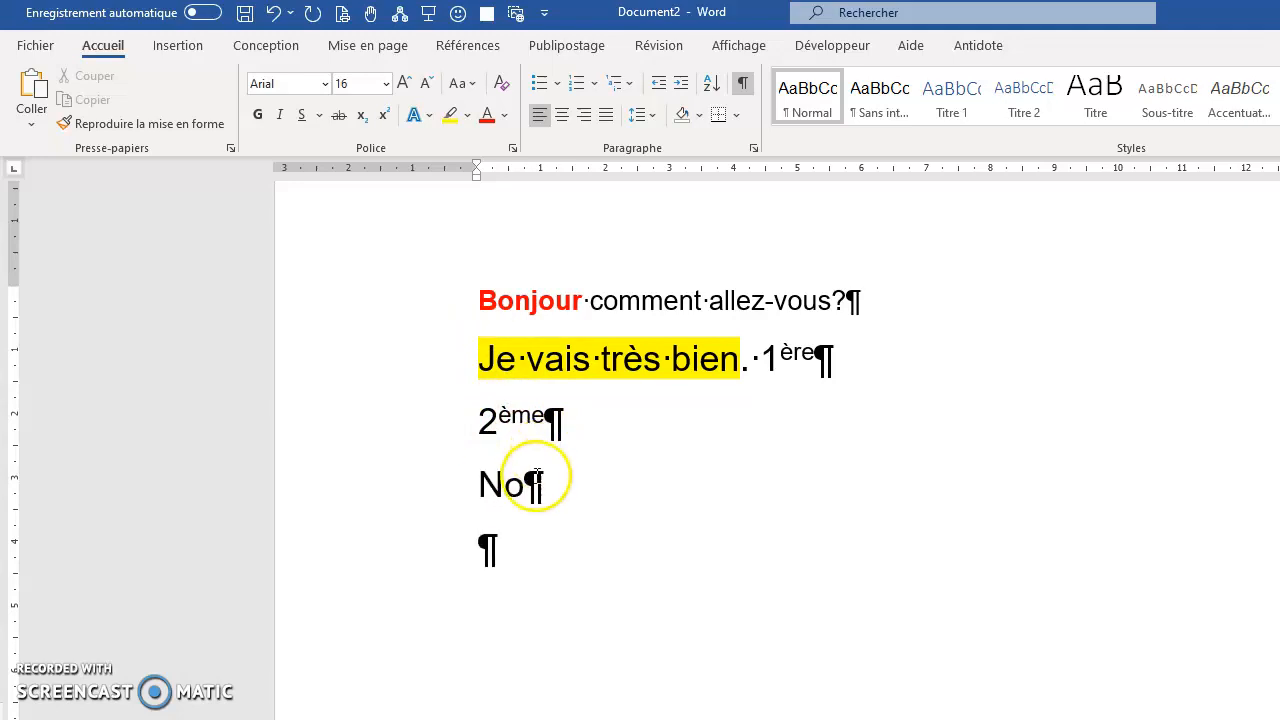
pyautogui.click(507, 489)
pyautogui.moveTo(507, 489); pyautogui.dragTo(523, 489)
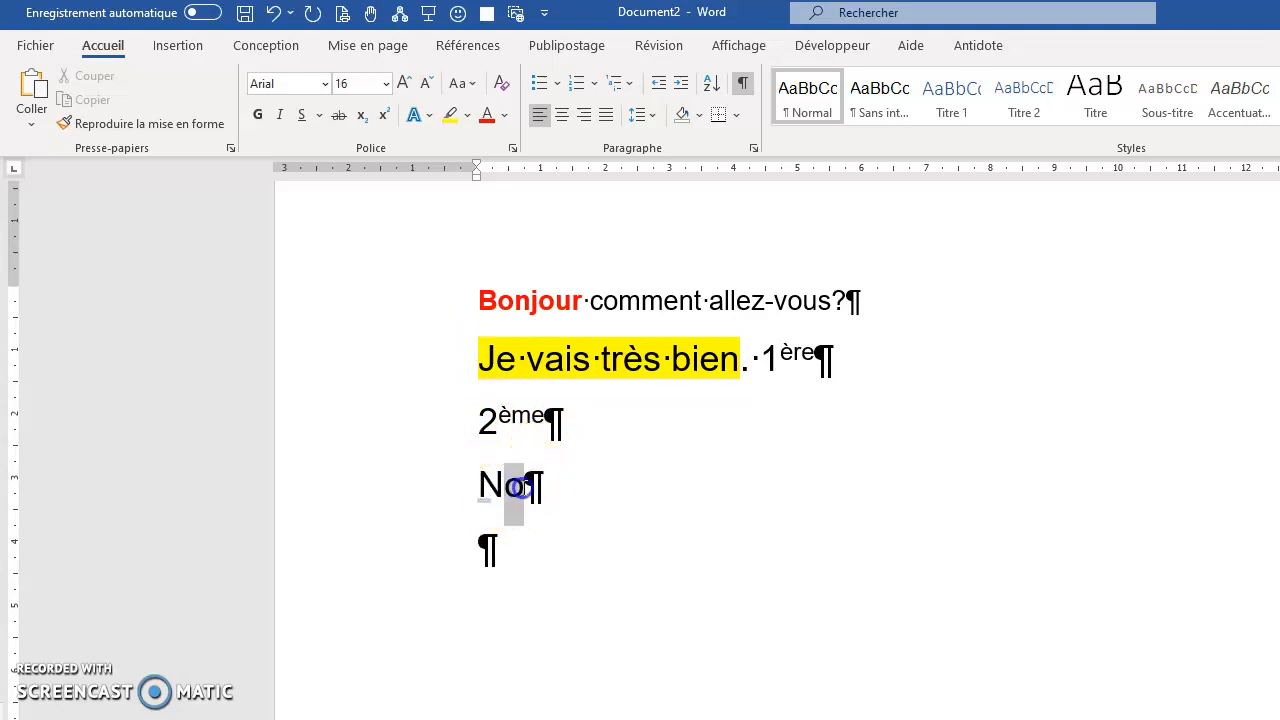
pyautogui.click(386, 116)
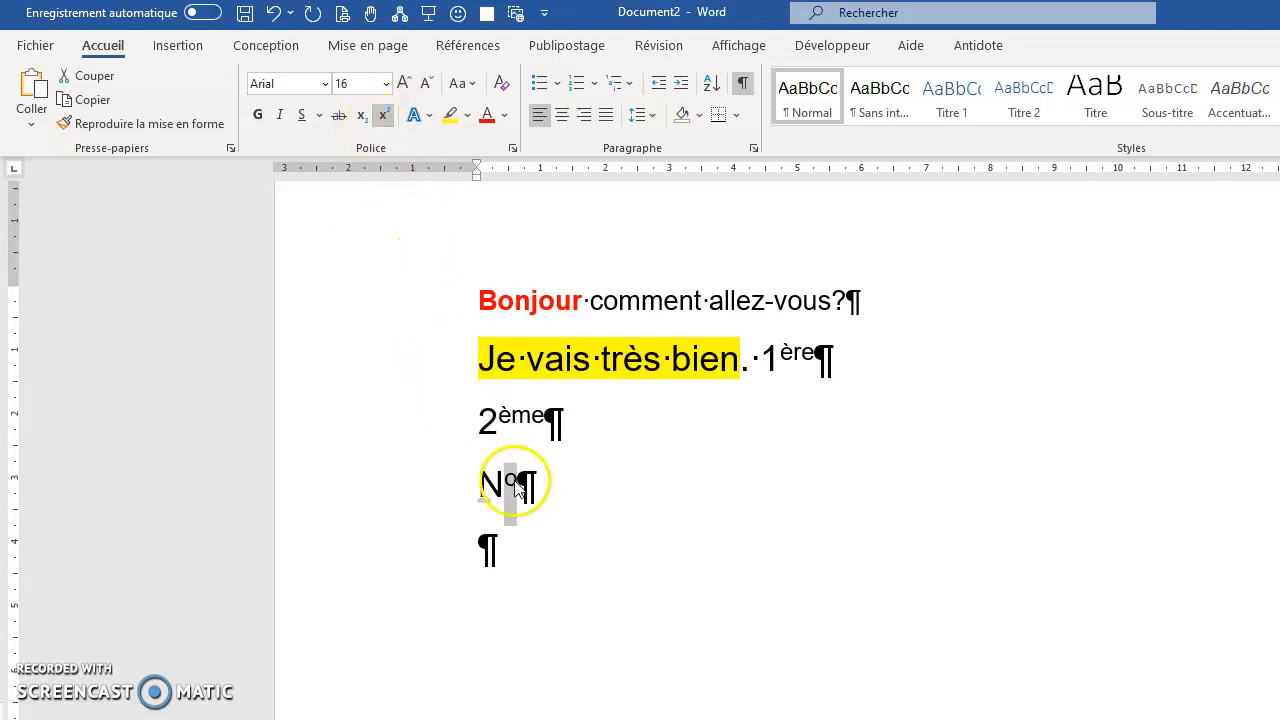
# Try subscript on the "o" of "No", and return it to superscript.
pyautogui.click(362, 120)
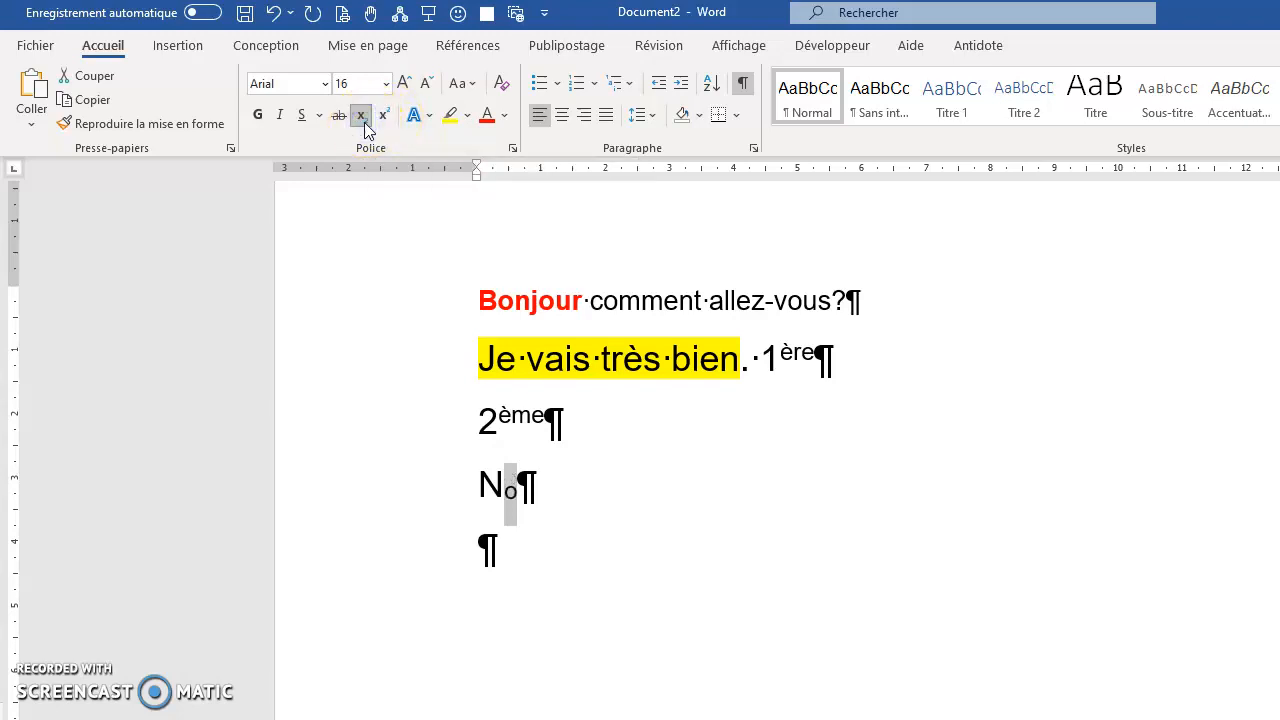
pyautogui.click(383, 117)
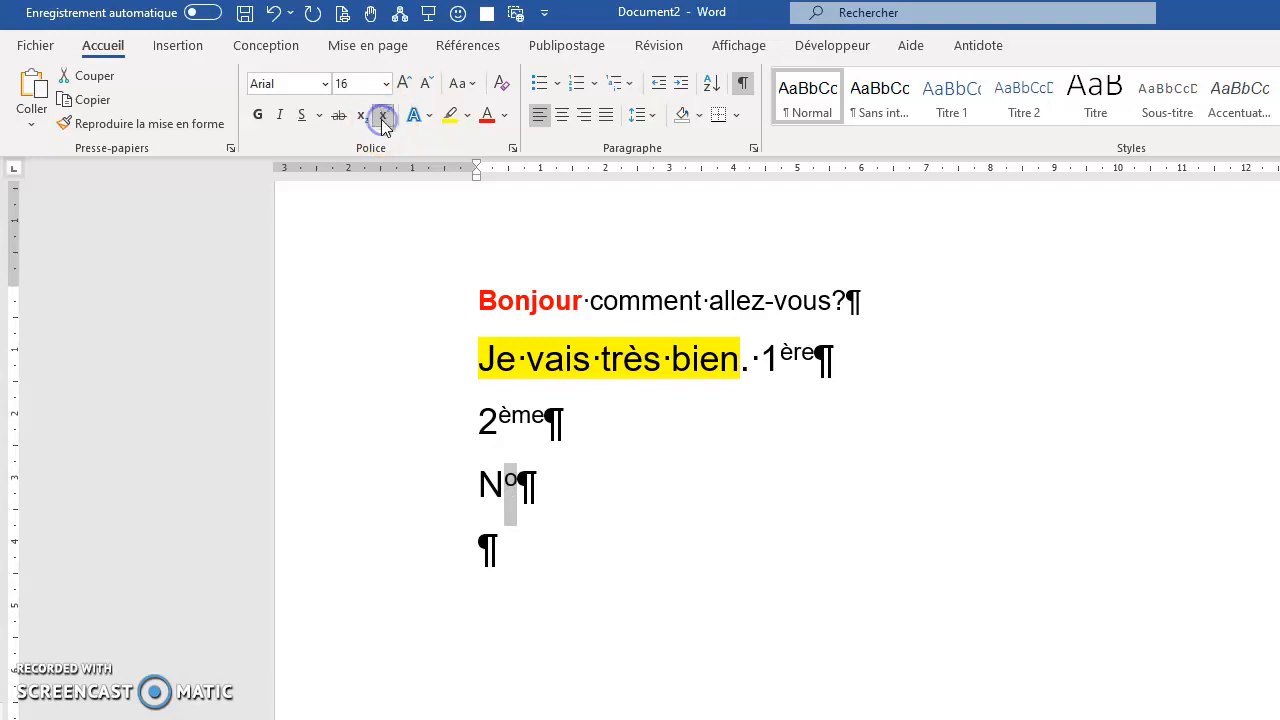
pyautogui.click(490, 548)
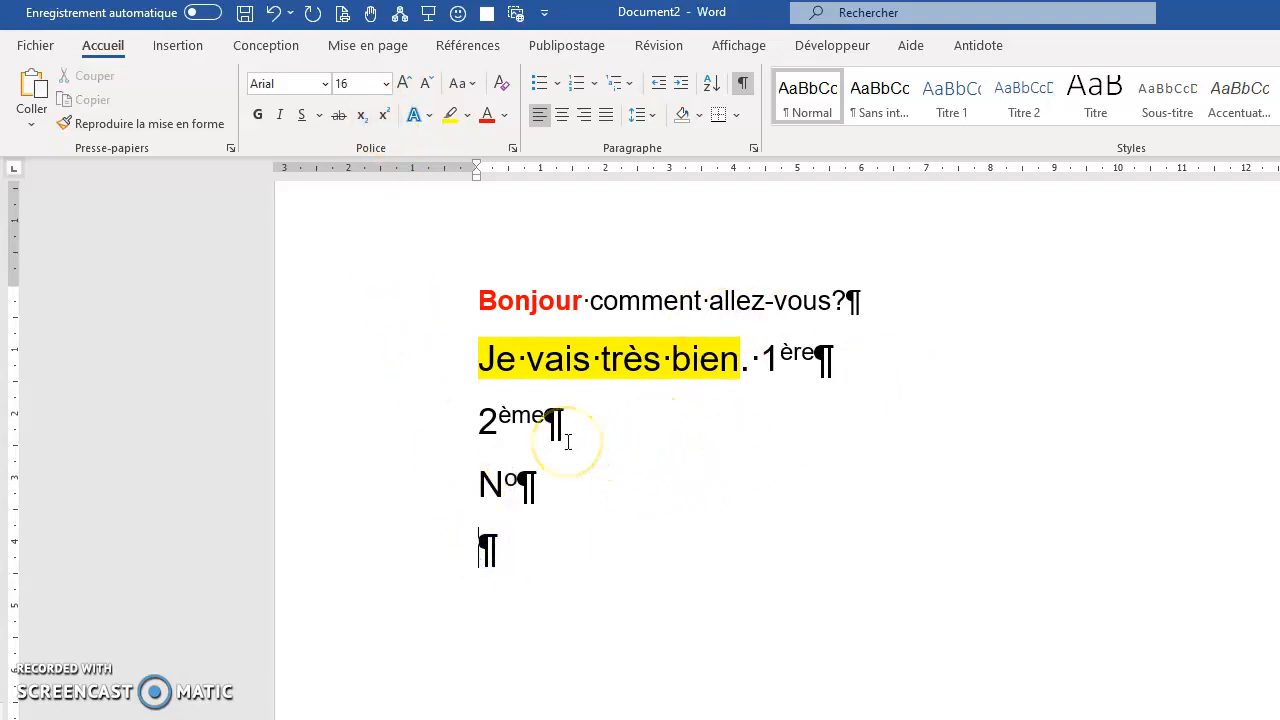
# Check the superscript setting on the "ème" of "2ème" and the "o" of "No".
pyautogui.moveTo(498, 415); pyautogui.dragTo(543, 410)
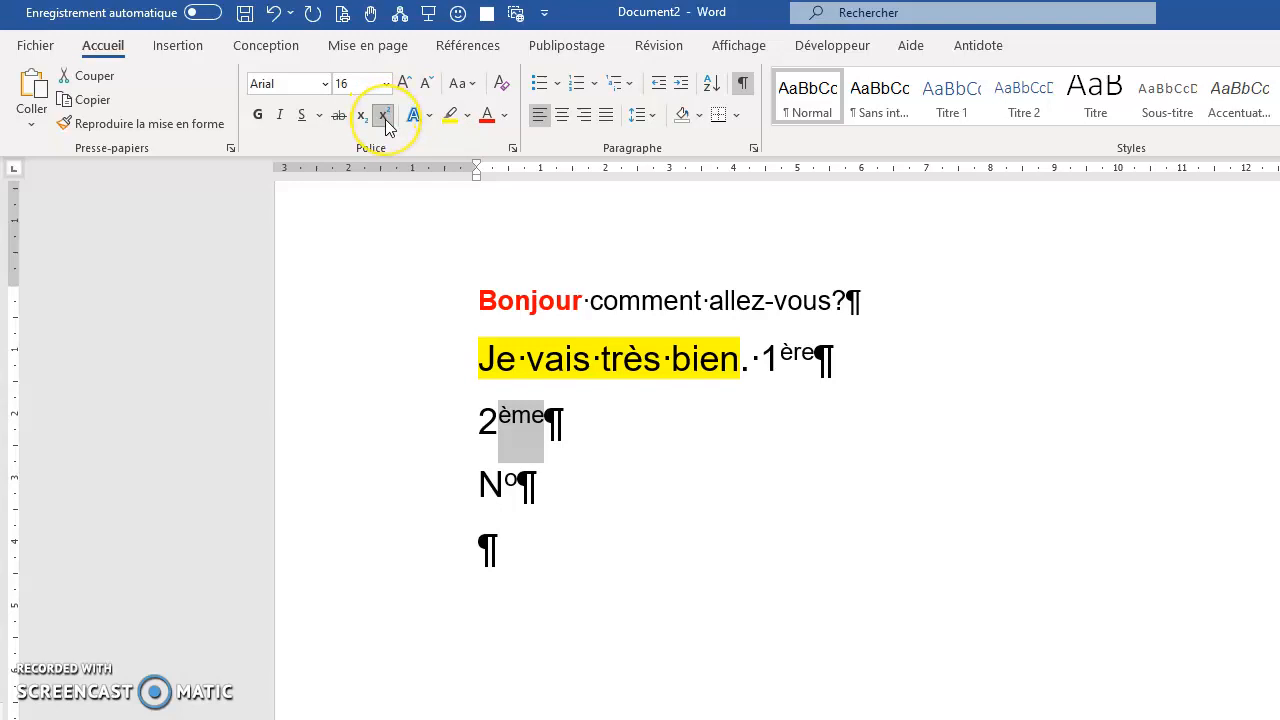
pyautogui.click(611, 431)
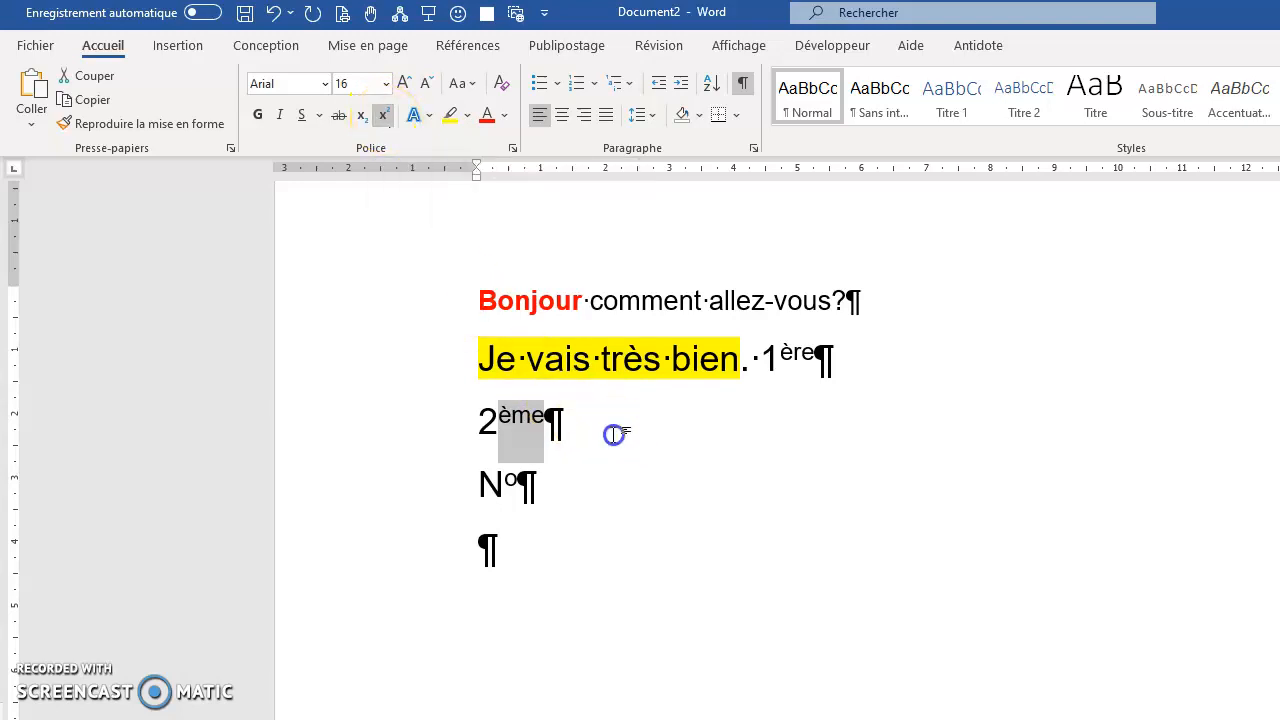
pyautogui.moveTo(508, 484); pyautogui.dragTo(503, 484)
pyautogui.click(383, 116)
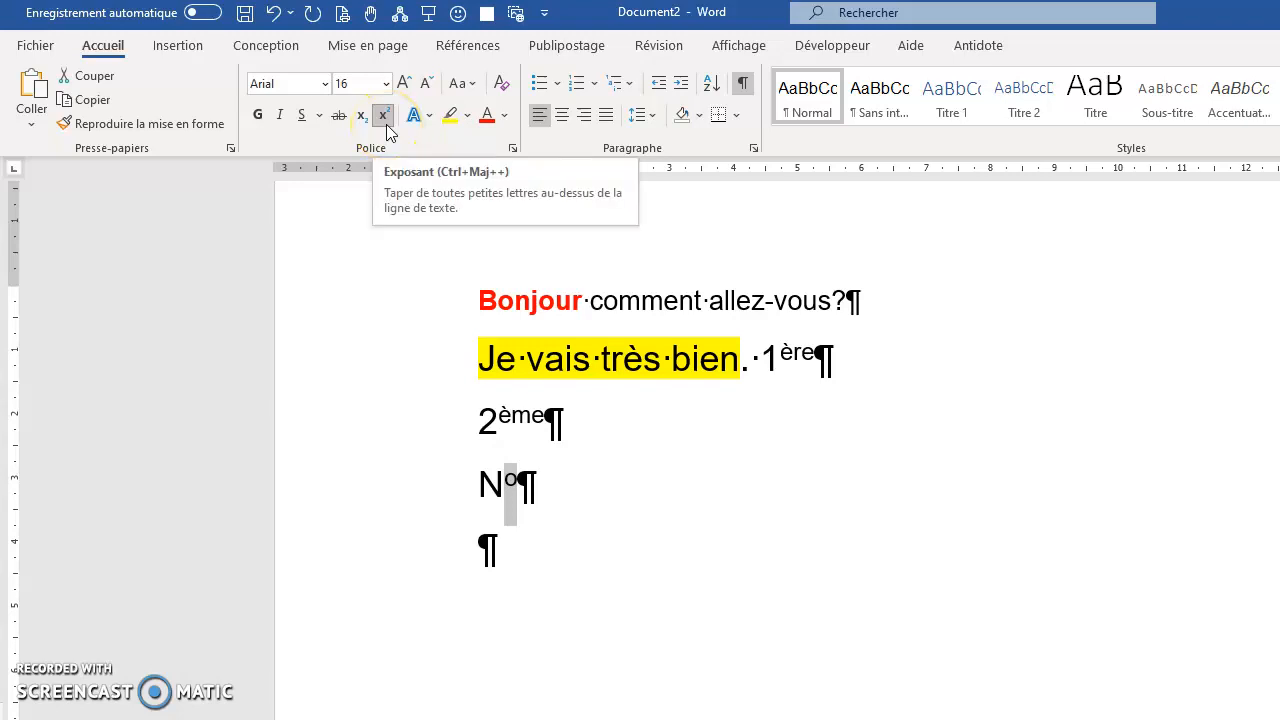
pyautogui.click(545, 488)
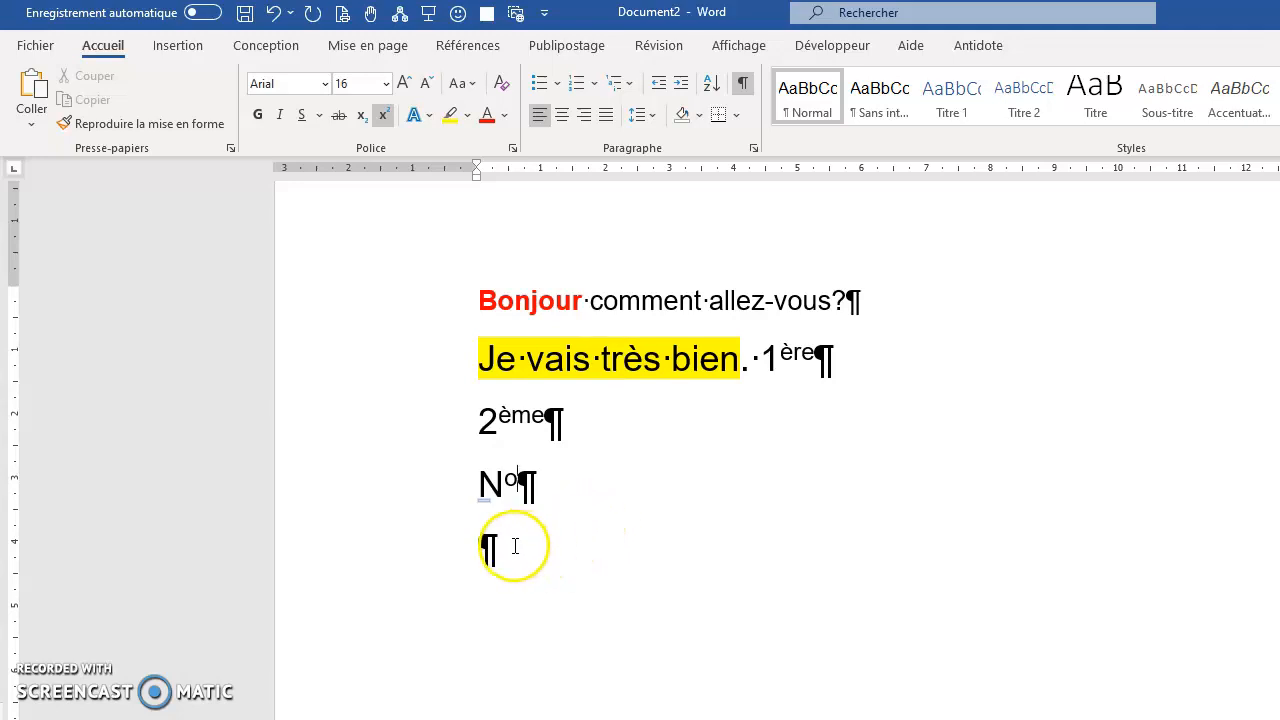
pyautogui.click(512, 547)
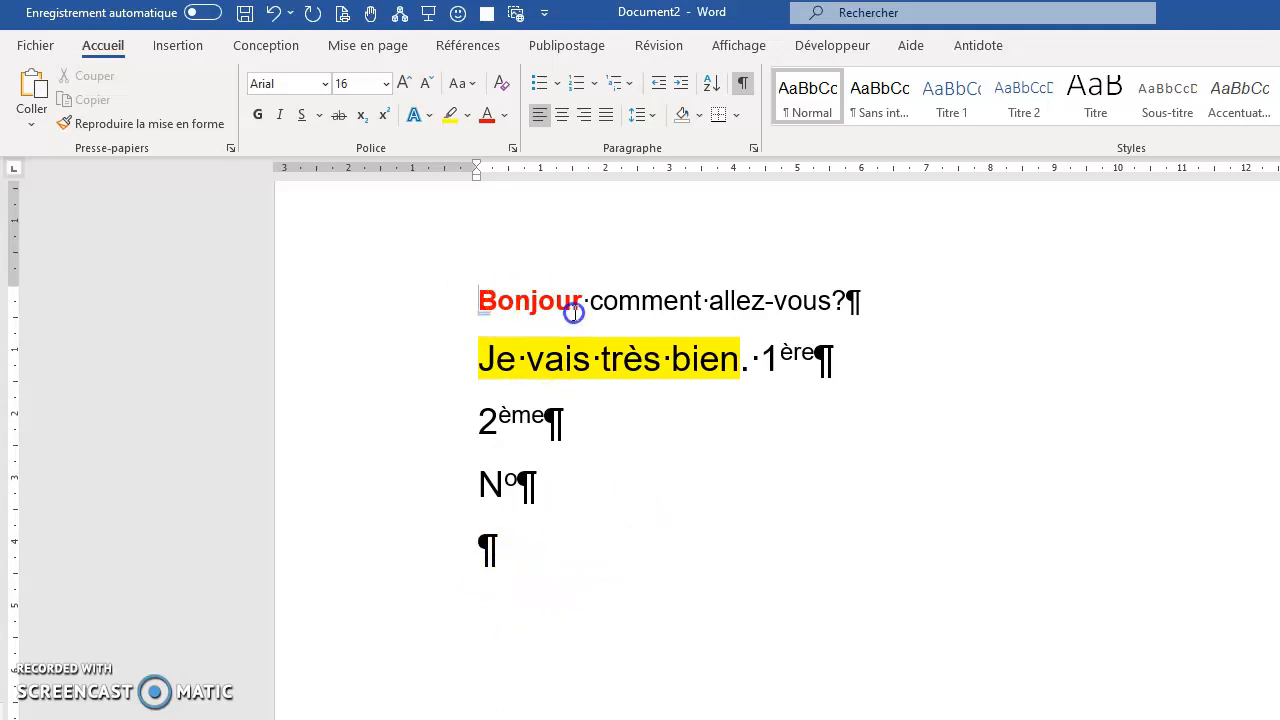
# Replace all the document's text with sample paragraphs generated by =rand(3,3).
pyautogui.moveTo(571, 309); pyautogui.dragTo(572, 537)
pyautogui.press('Delete')
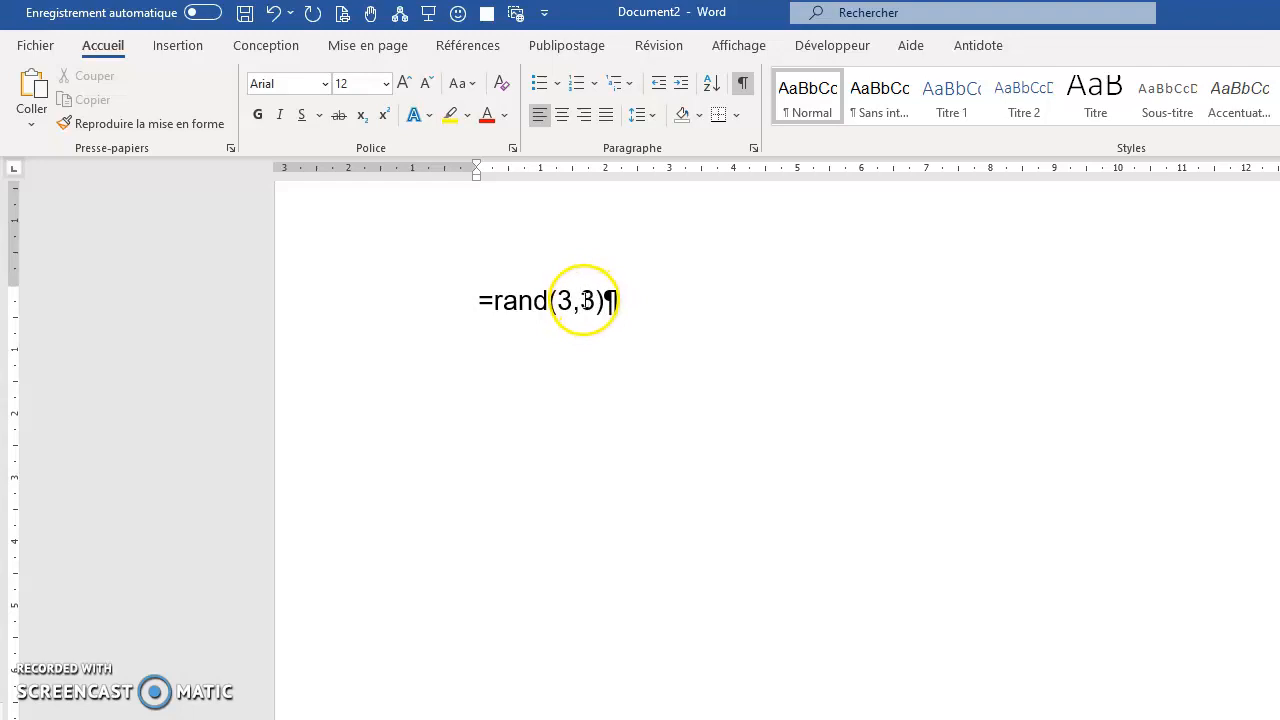
pyautogui.press('Return')
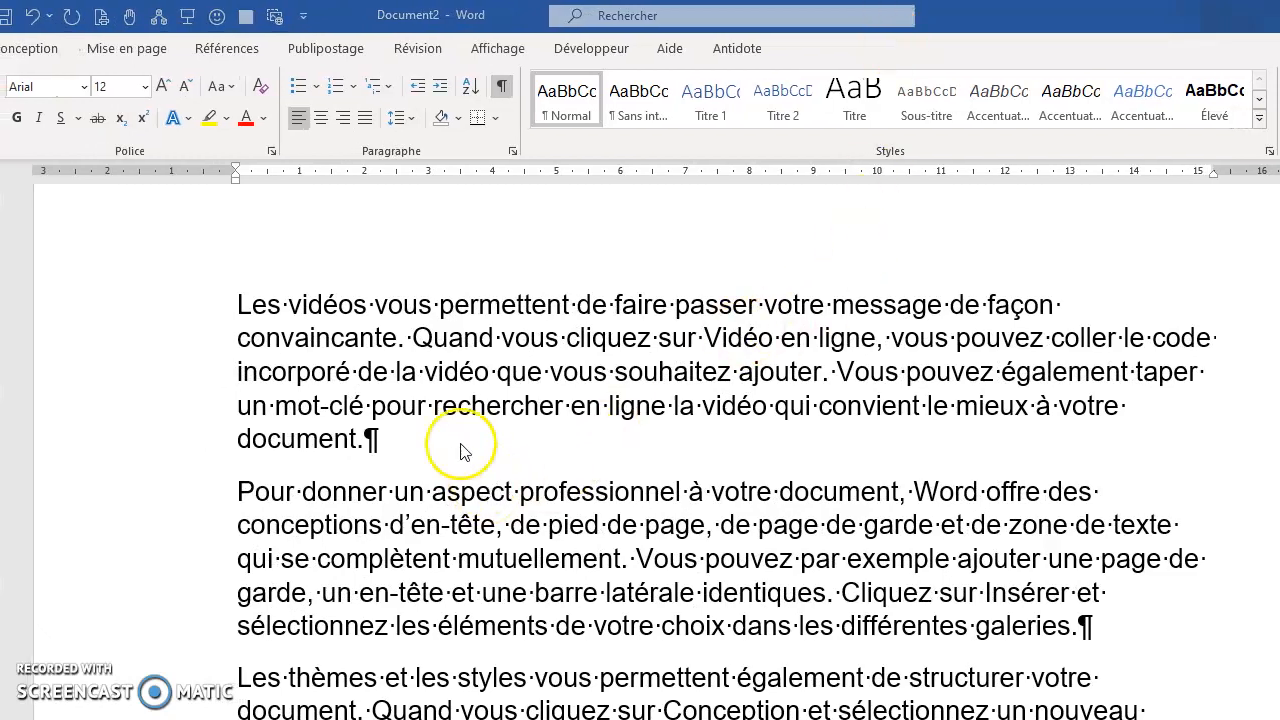
# Make "Les vidéos" at the start of the first paragraph bold, italic, underlined, red and highlighted in yellow.
pyautogui.moveTo(237, 308); pyautogui.dragTo(346, 316)
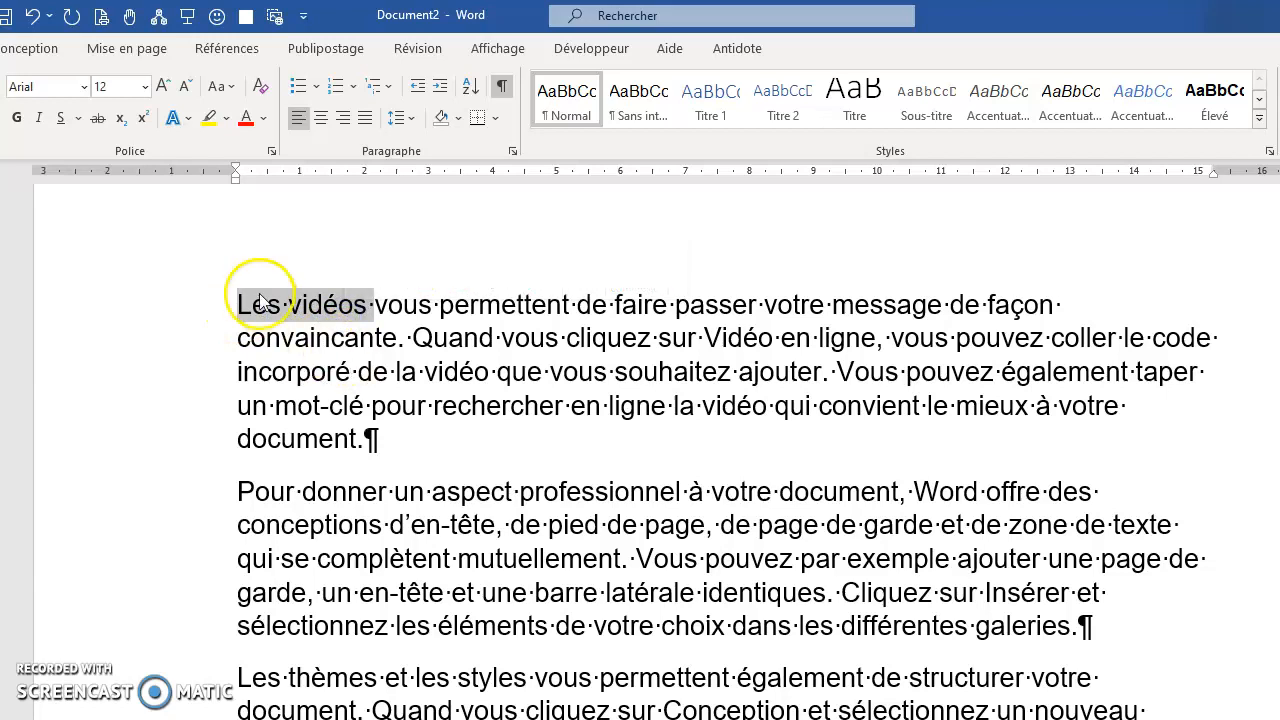
pyautogui.click(17, 119)
pyautogui.click(39, 119)
pyautogui.click(58, 120)
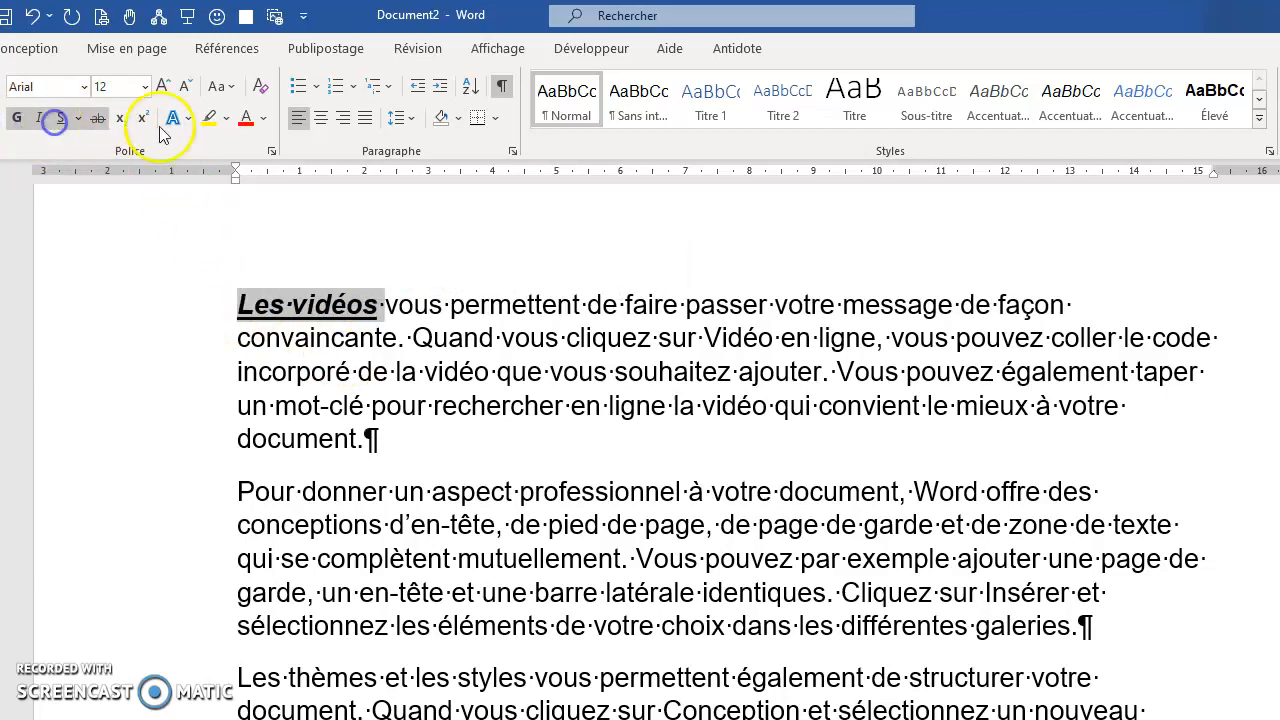
pyautogui.click(247, 119)
pyautogui.click(213, 121)
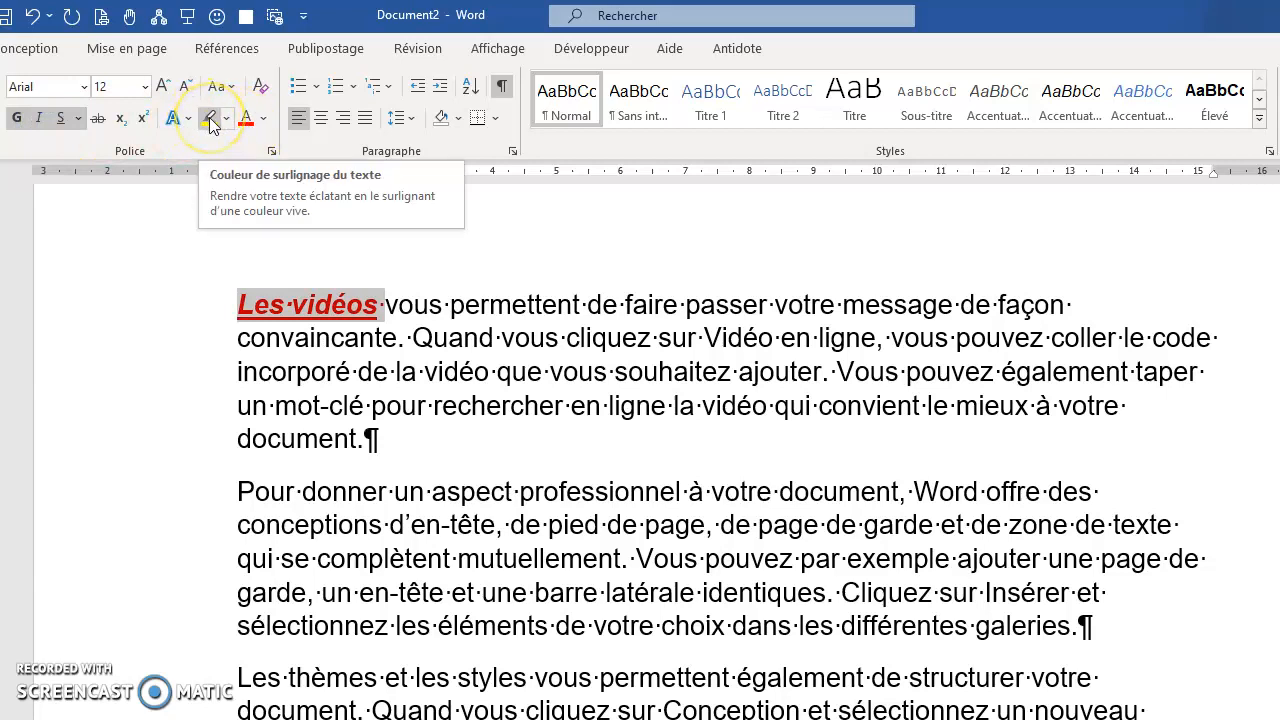
pyautogui.click(420, 338)
pyautogui.click(527, 374)
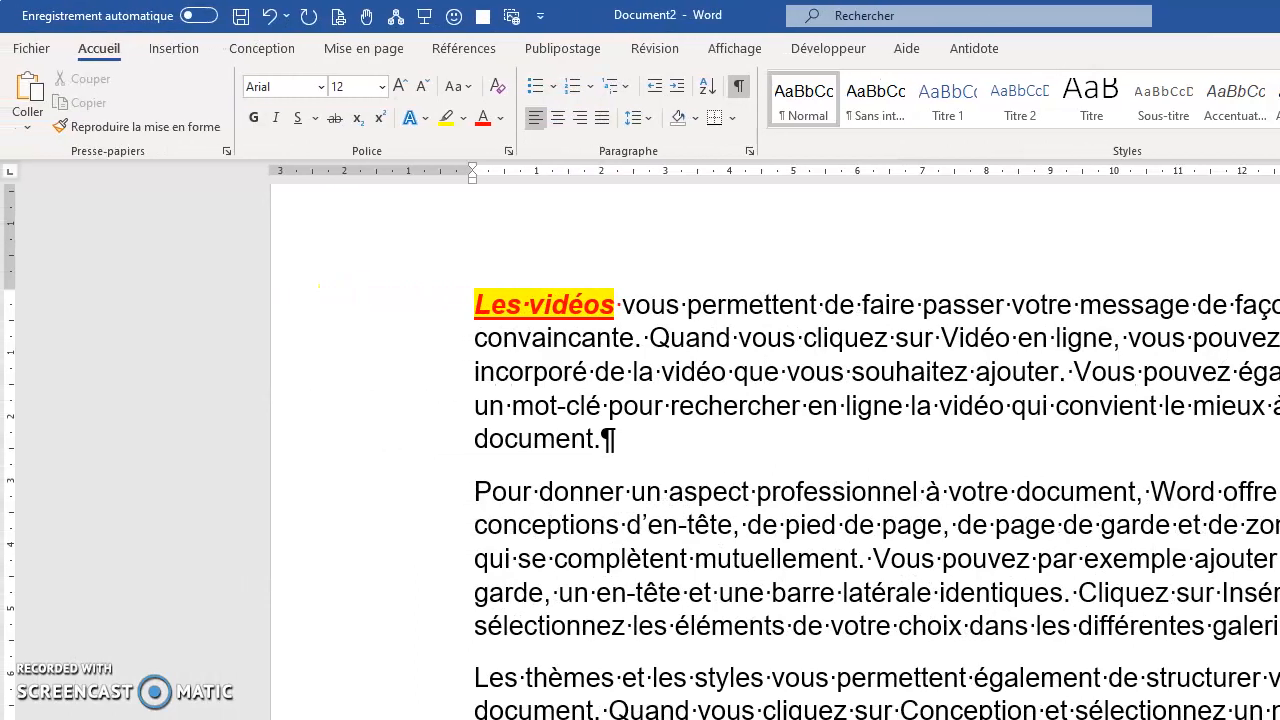
# Copy the formatting of "Les vidéos" onto the word "Quand" with a single use of the Format Painter.
pyautogui.moveTo(649, 338); pyautogui.dragTo(722, 327)
pyautogui.moveTo(486, 303); pyautogui.dragTo(620, 303)
pyautogui.click(121, 129)
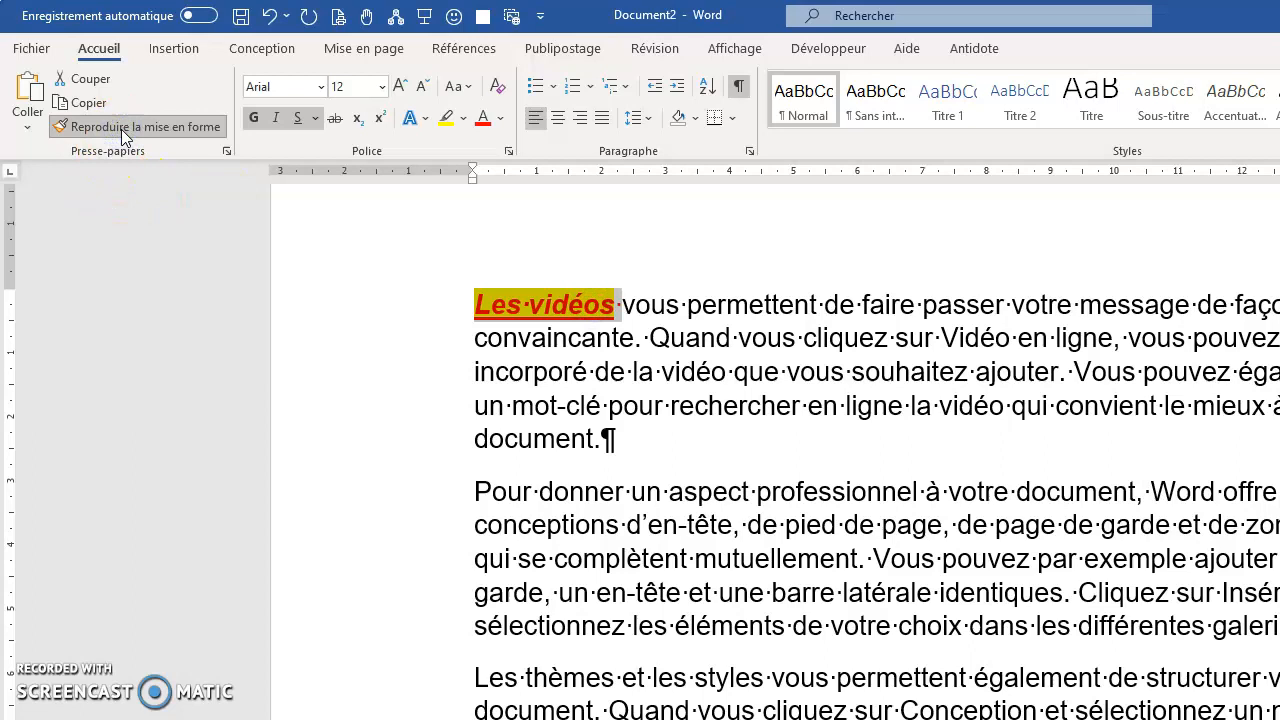
pyautogui.click(690, 343)
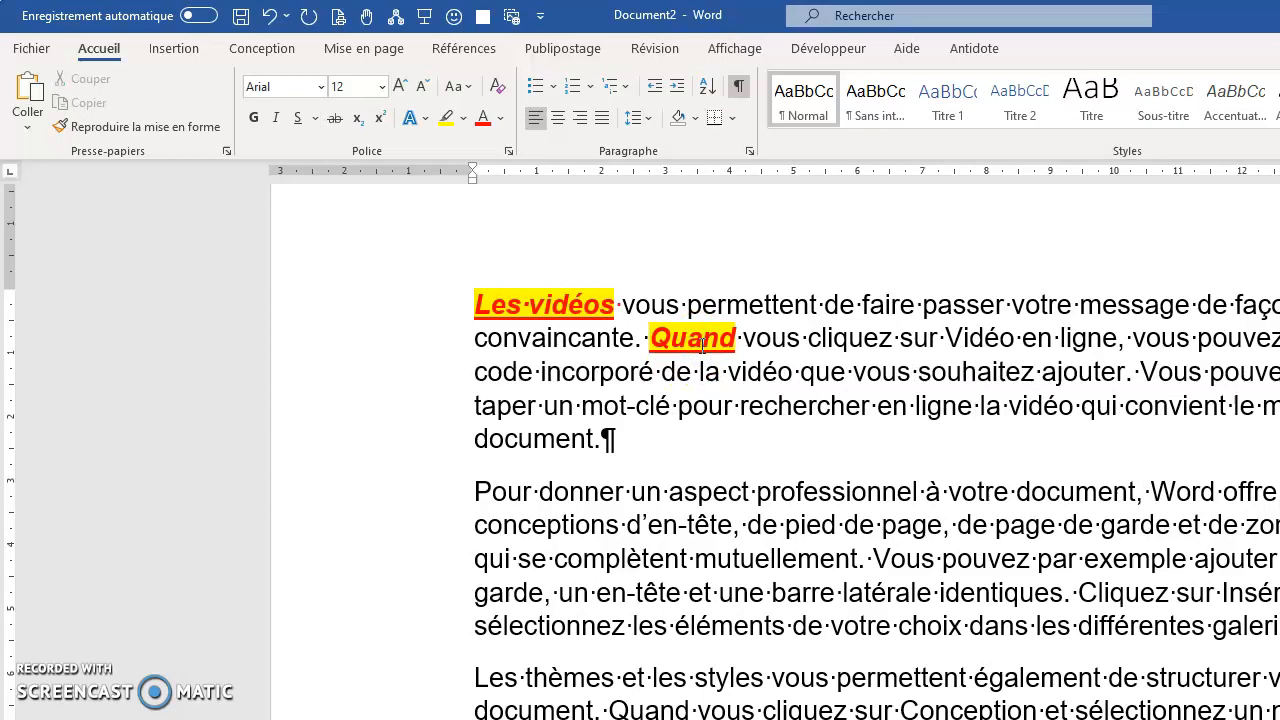
pyautogui.click(676, 372)
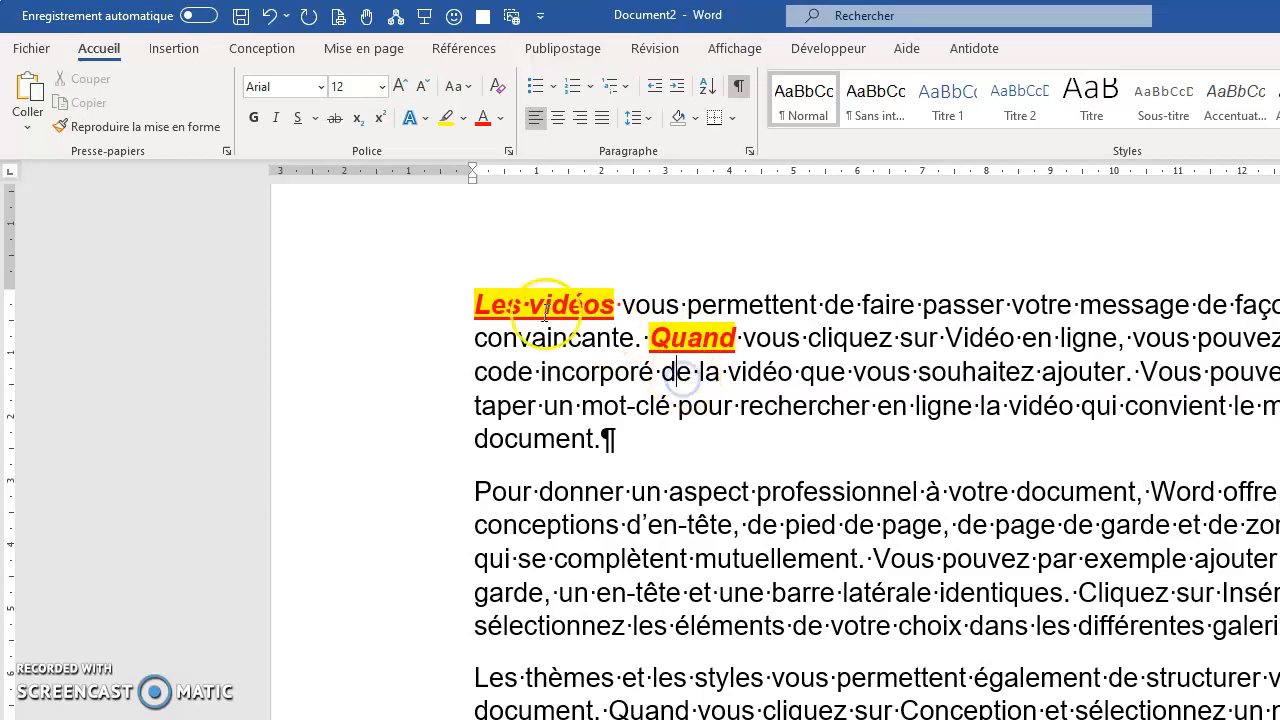
# Keep the Format Painter active to copy the "Les vidéos" formatting onto "rechercher", "mot", "clé", "pour", "aspect", "professionnel", "pied" and "page", and turn it off.
pyautogui.click(473, 307)
pyautogui.moveTo(473, 307); pyautogui.dragTo(593, 302)
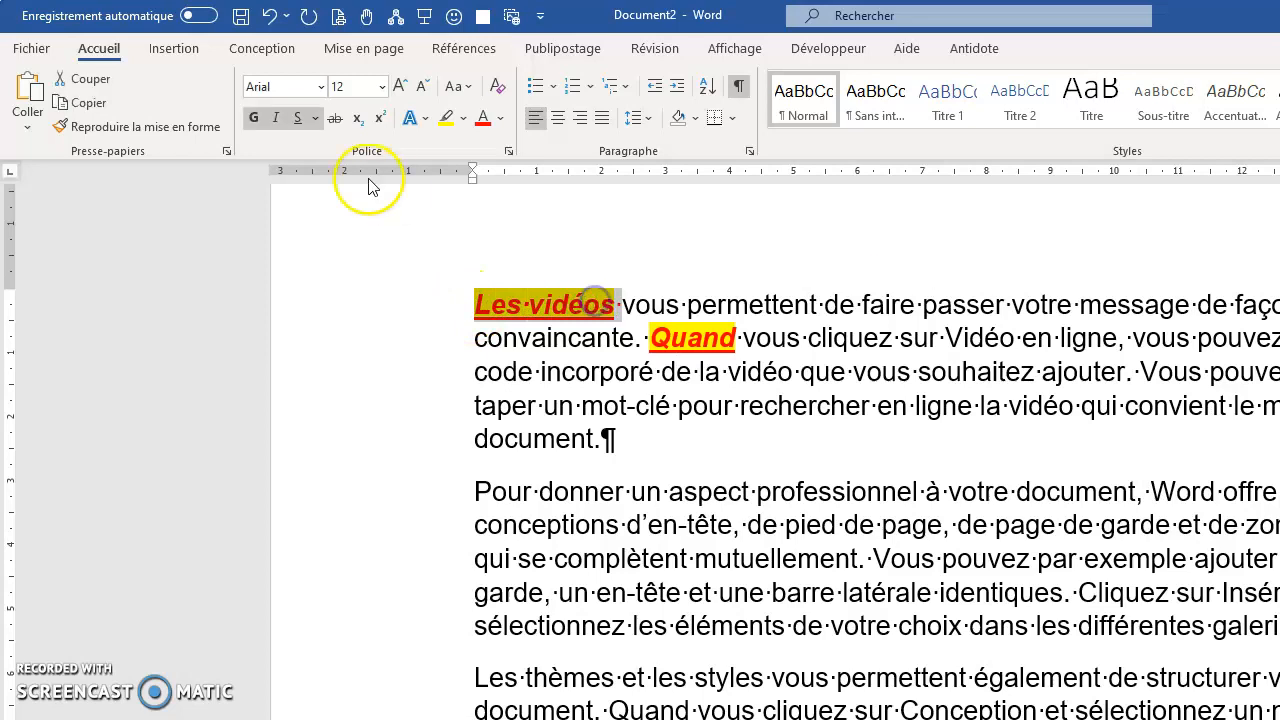
pyautogui.click(163, 130)
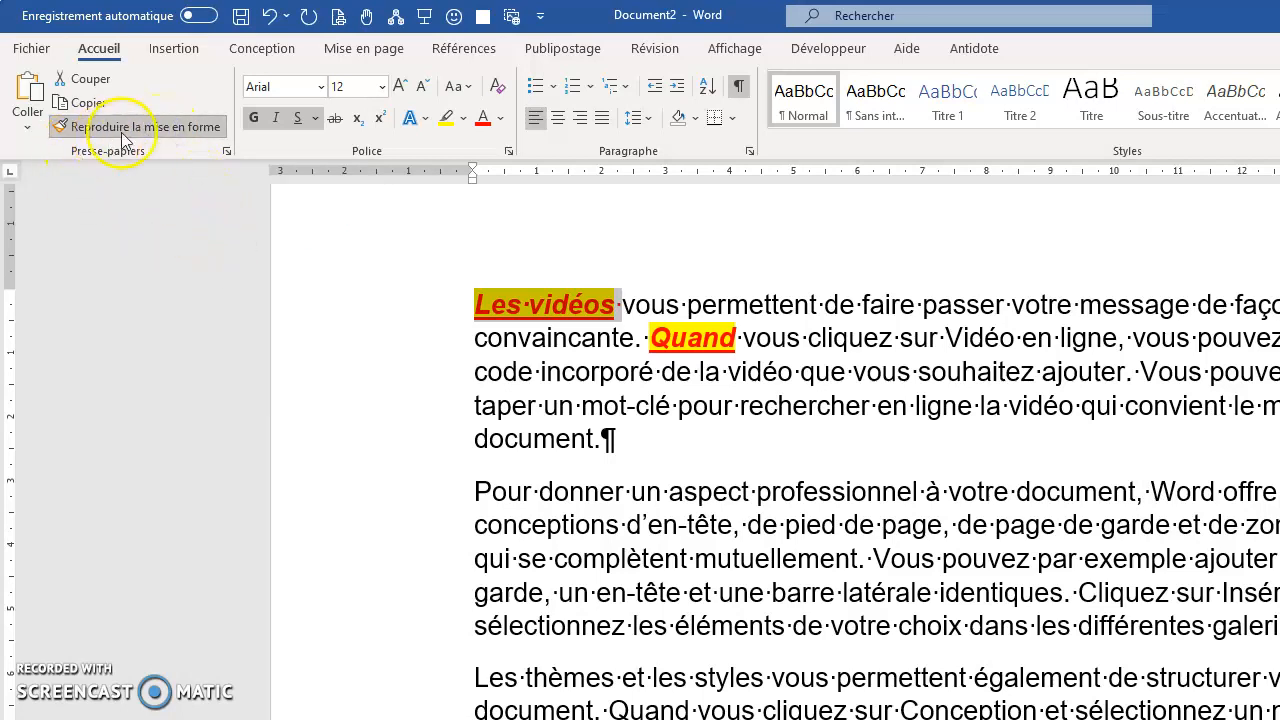
pyautogui.click(783, 404)
pyautogui.click(604, 404)
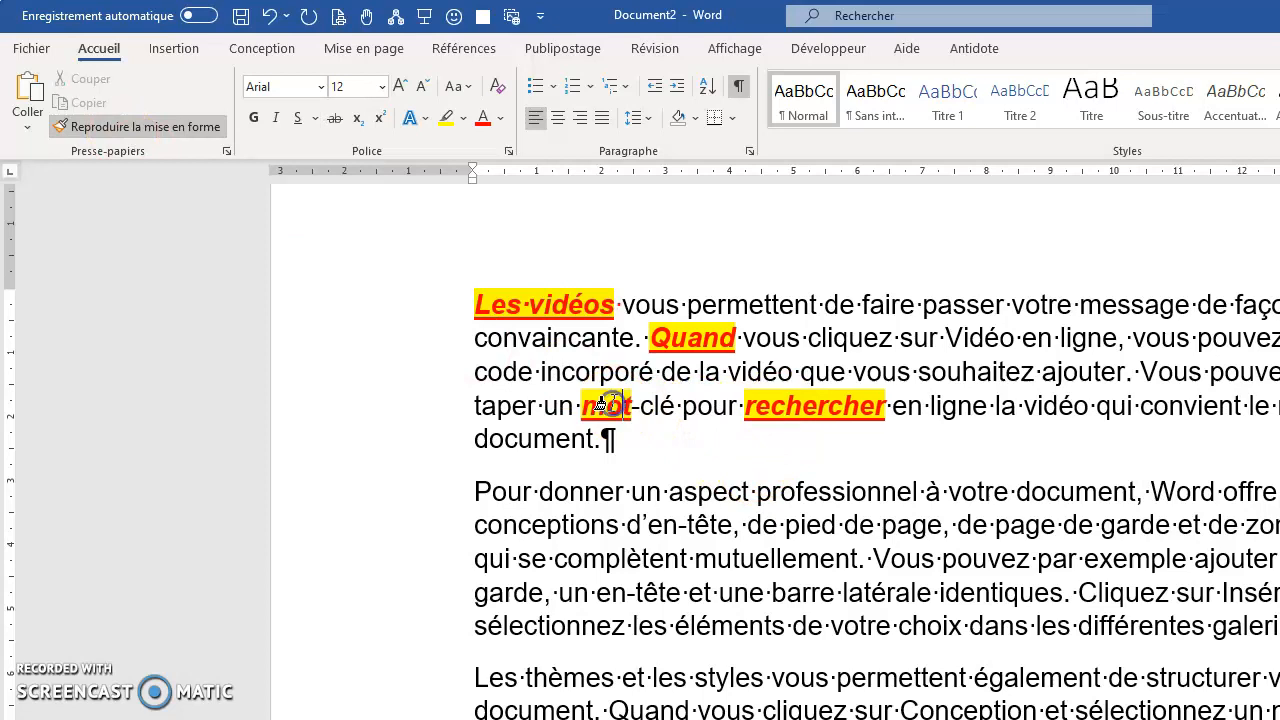
pyautogui.click(652, 405)
pyautogui.click(713, 405)
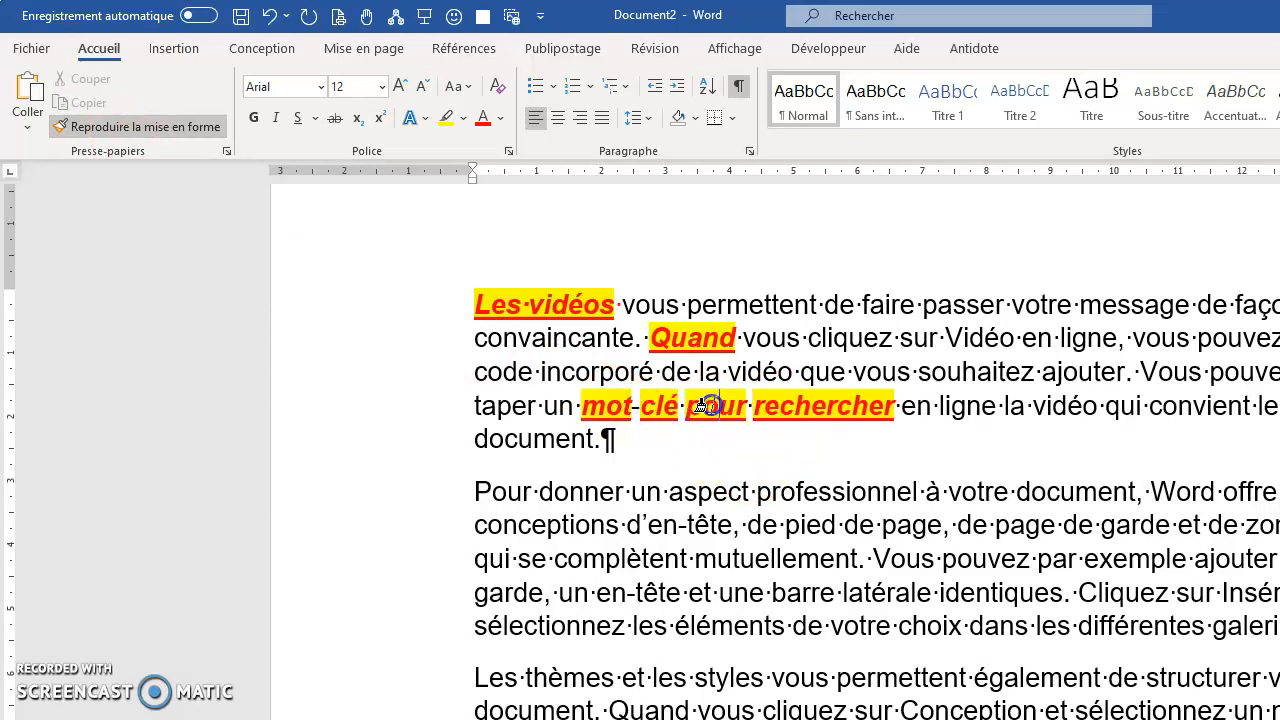
pyautogui.click(731, 492)
pyautogui.click(812, 492)
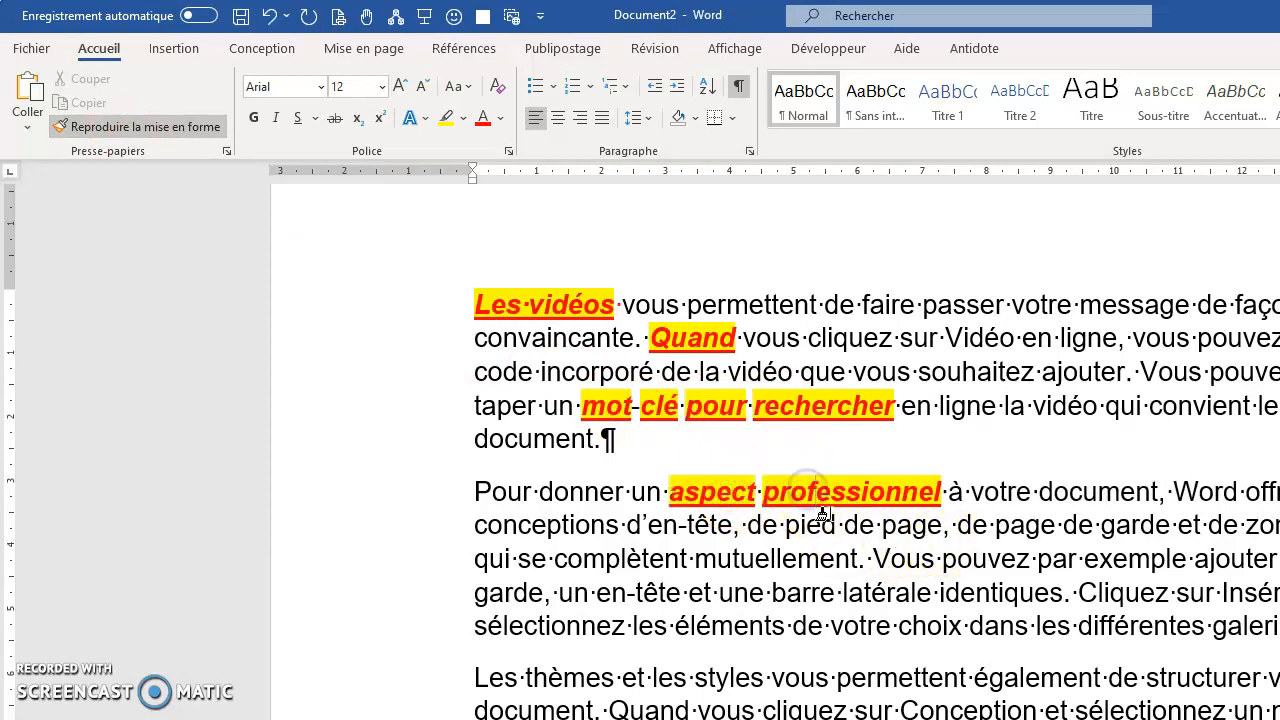
pyautogui.click(810, 526)
pyautogui.click(908, 526)
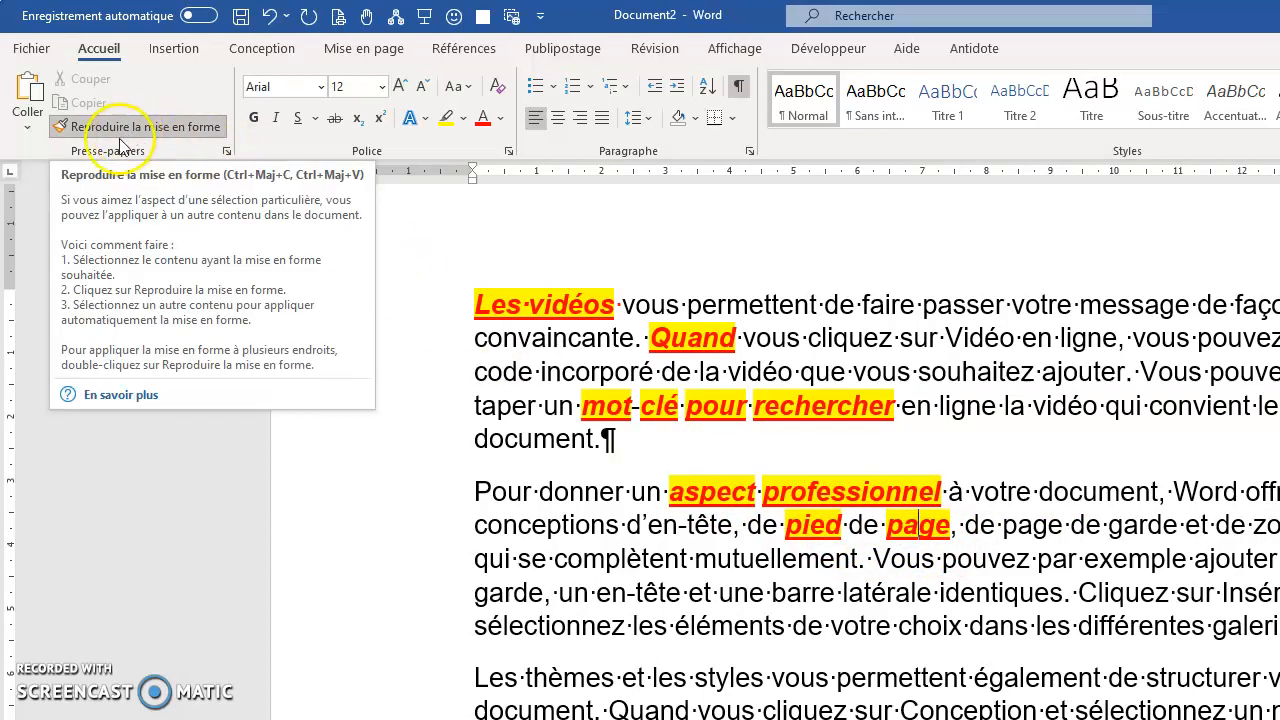
pyautogui.click(517, 406)
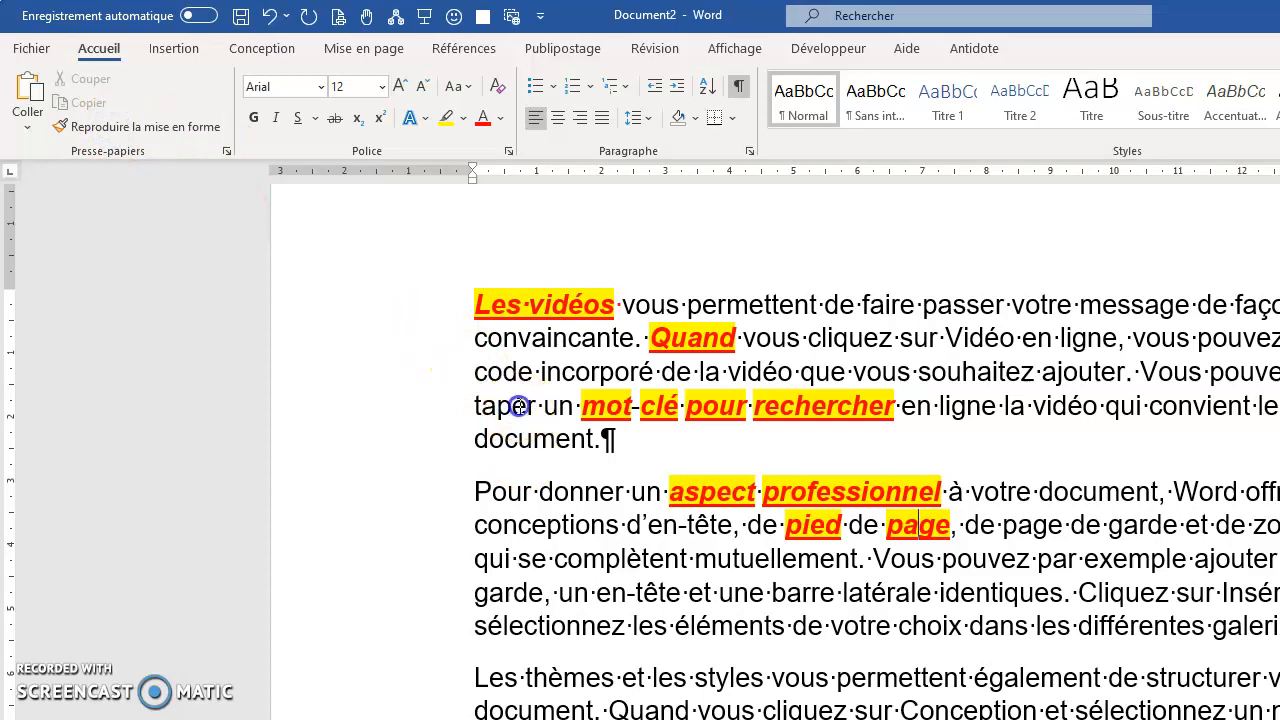
# Copy the formatting of "Les vidéos" once onto "thèmes" at the start of the third paragraph.
pyautogui.moveTo(475, 305); pyautogui.dragTo(618, 305)
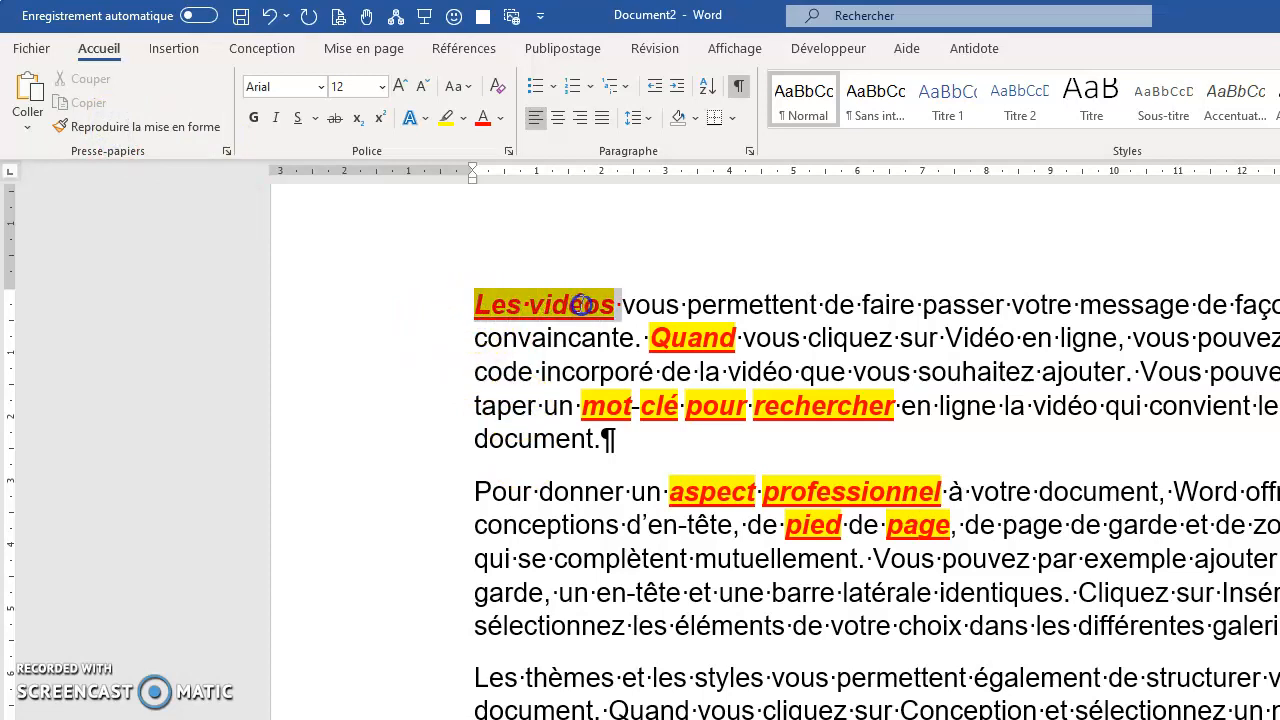
pyautogui.click(157, 143)
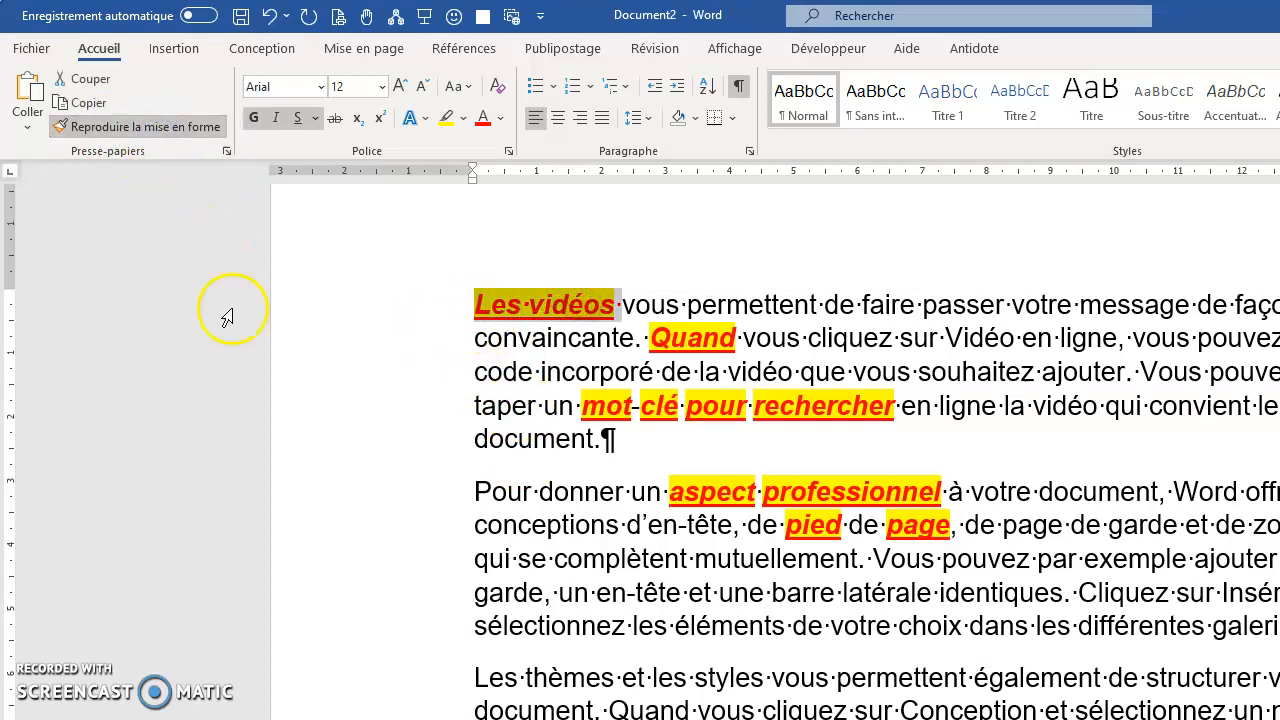
pyautogui.click(574, 678)
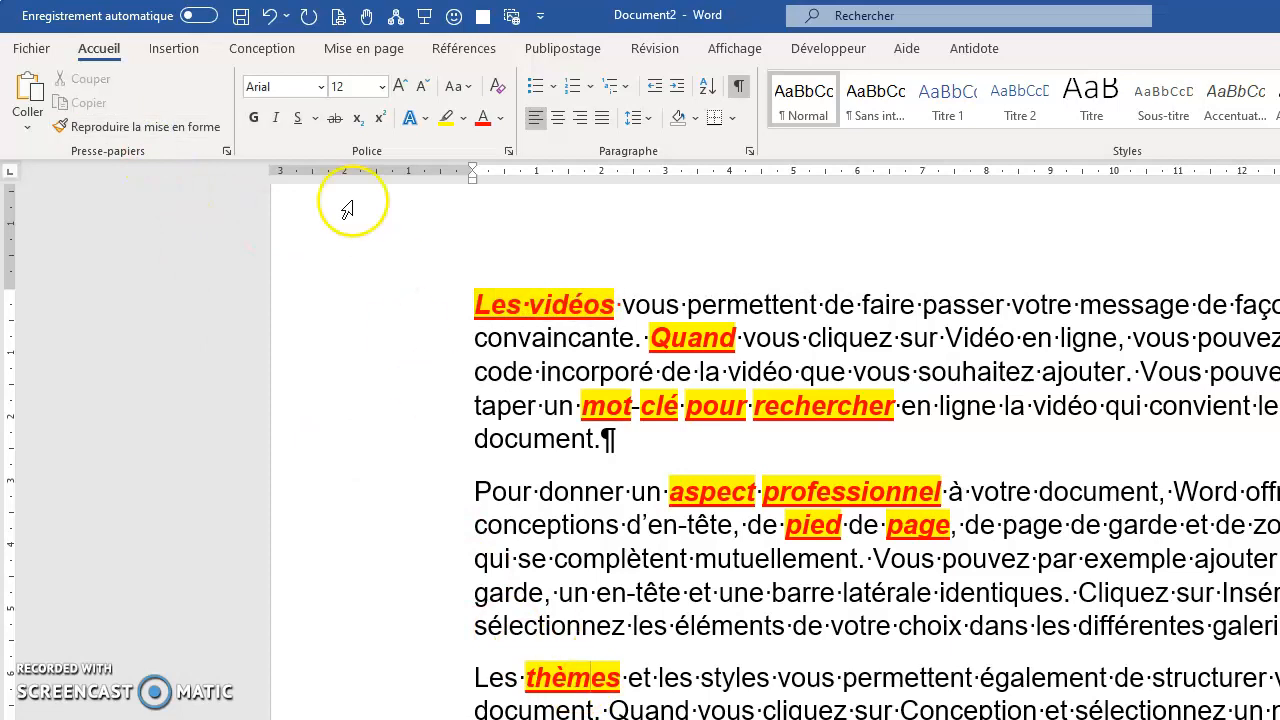
# Copy the "Les vidéos" formatting repeatedly onto "souhaitez", "ajouter" and the second paragraph's "document", and switch off the Format Painter.
pyautogui.moveTo(549, 302); pyautogui.dragTo(618, 302)
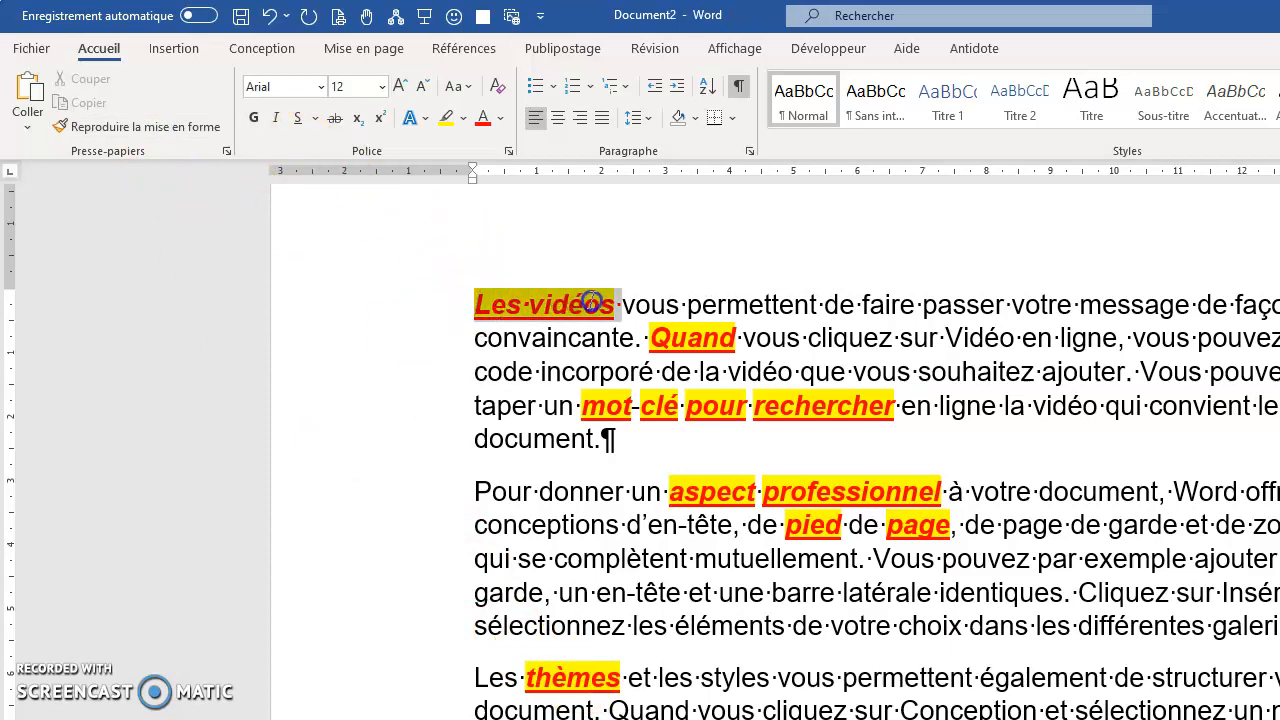
pyautogui.click(186, 127)
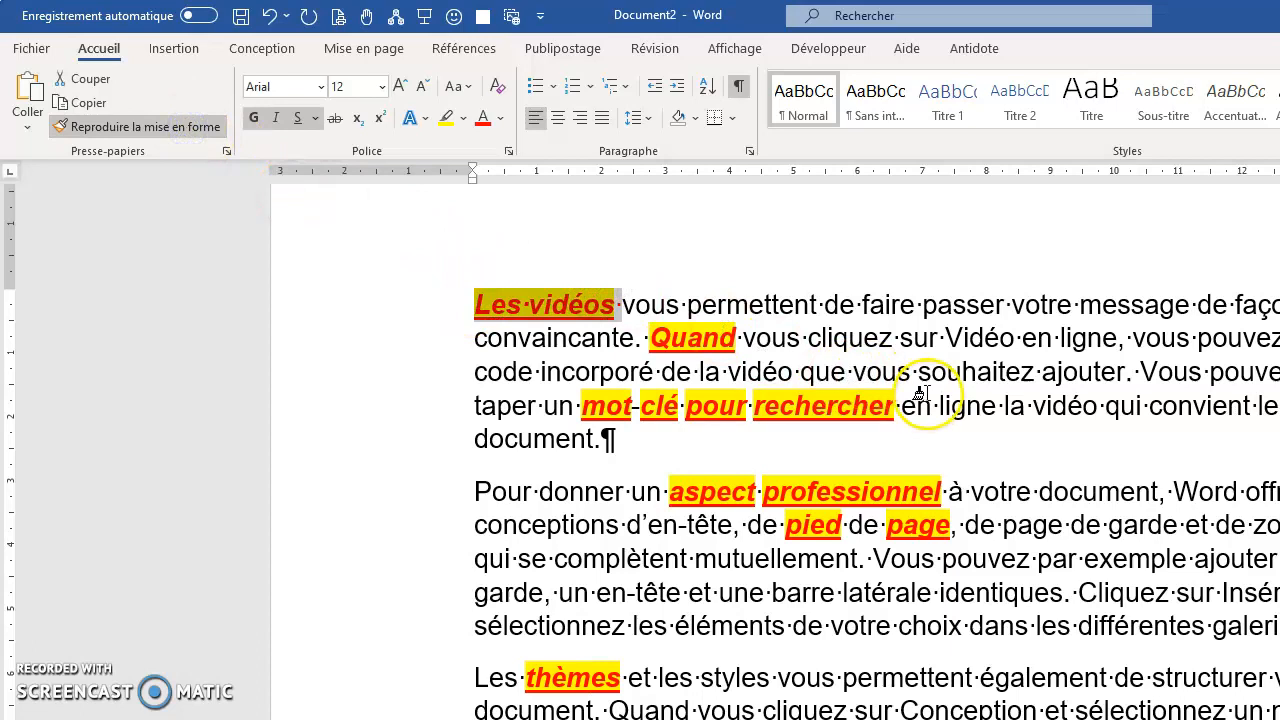
pyautogui.click(955, 372)
pyautogui.click(1097, 372)
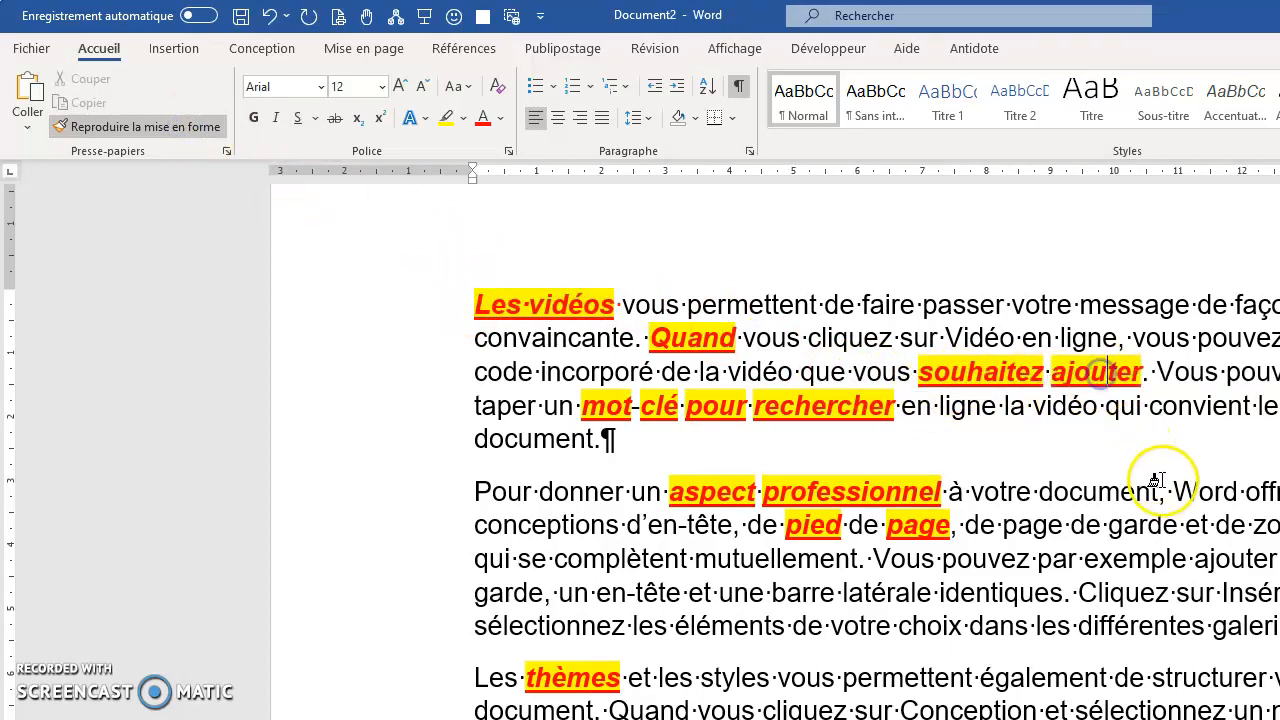
pyautogui.click(1120, 493)
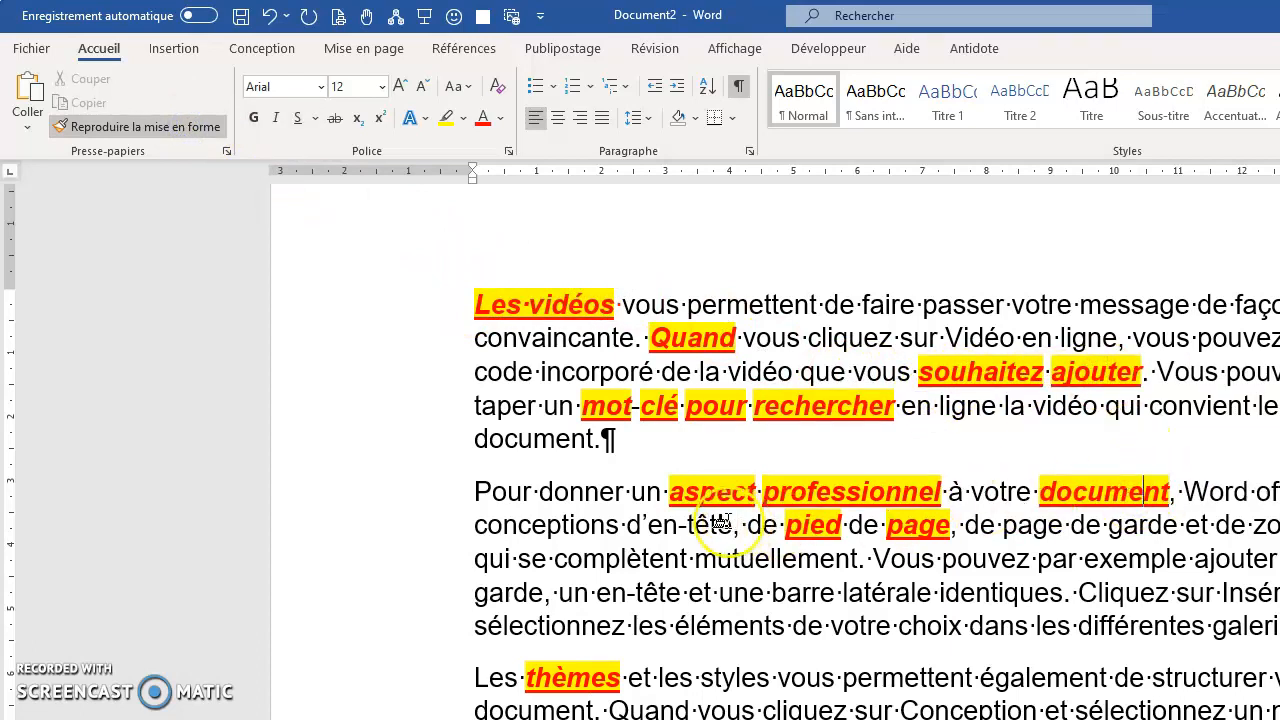
pyautogui.click(155, 135)
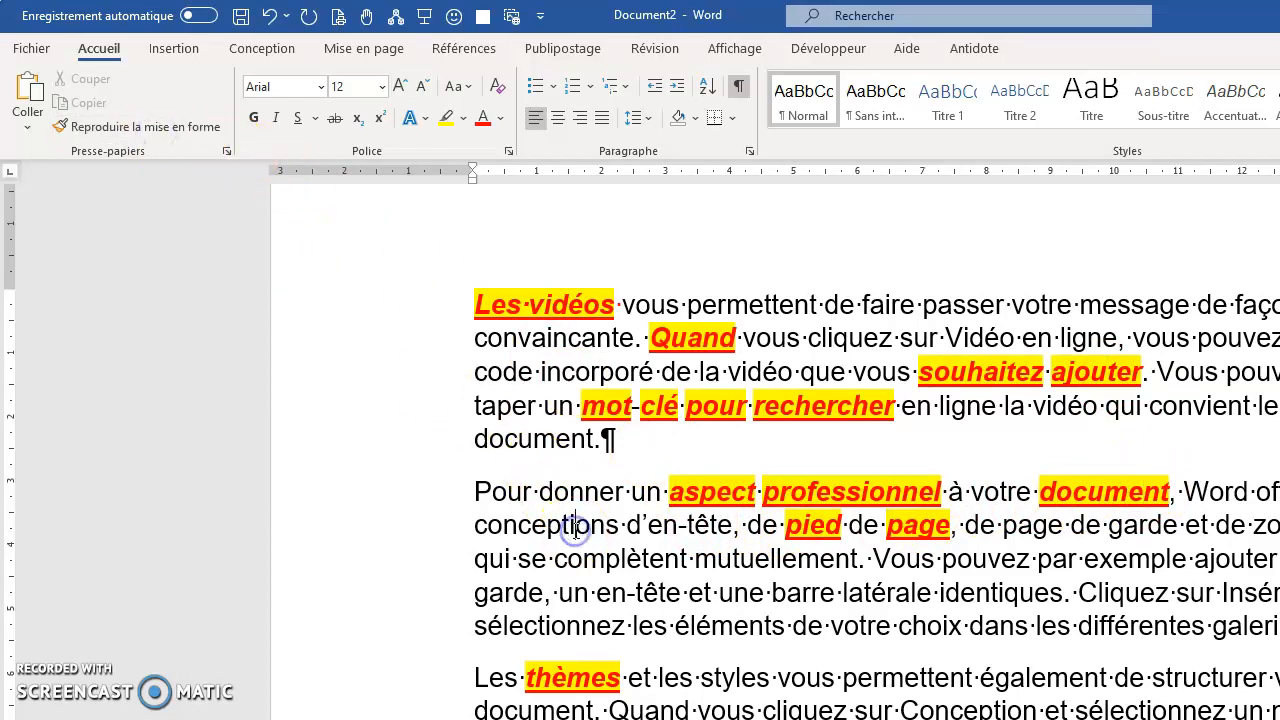